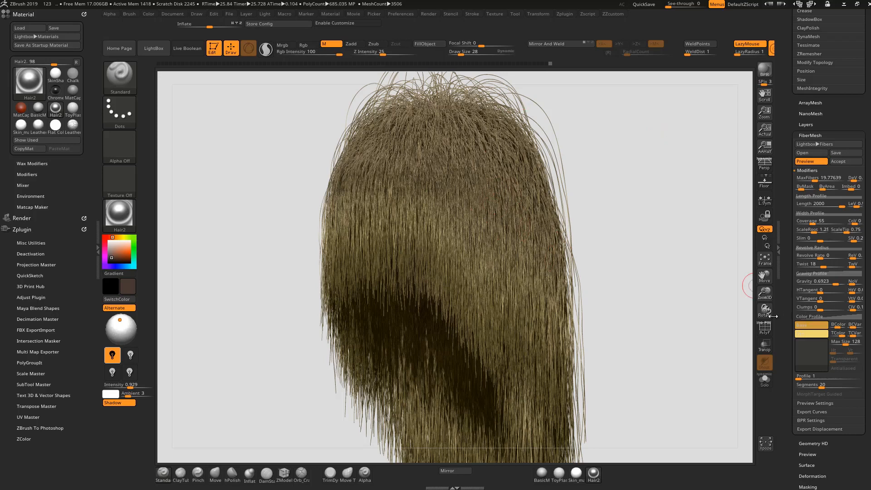
Set the fiber tip color to orange (Red 241, Green 157, Blue 61) and run a BPR render
left_click(815, 334)
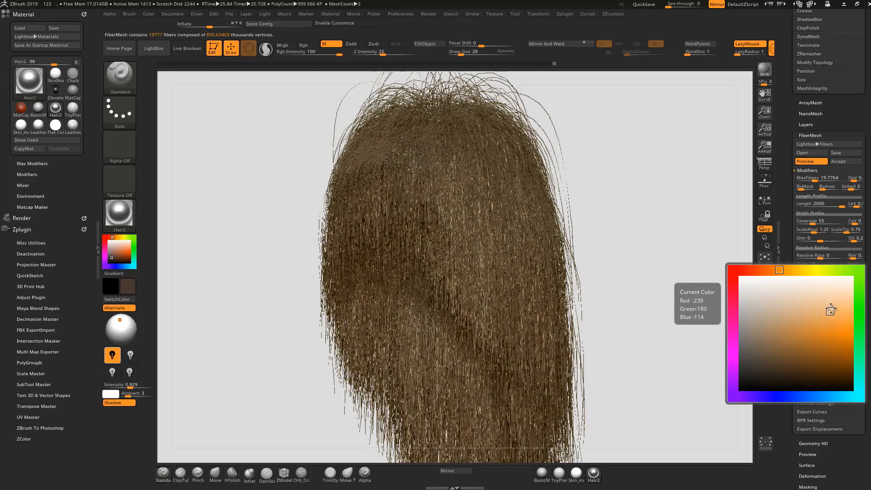
left_click(839, 323)
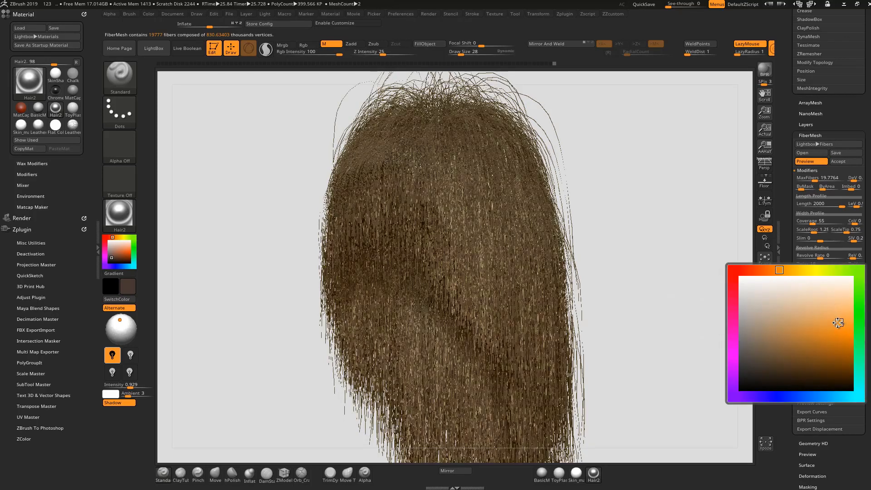
key("shift")
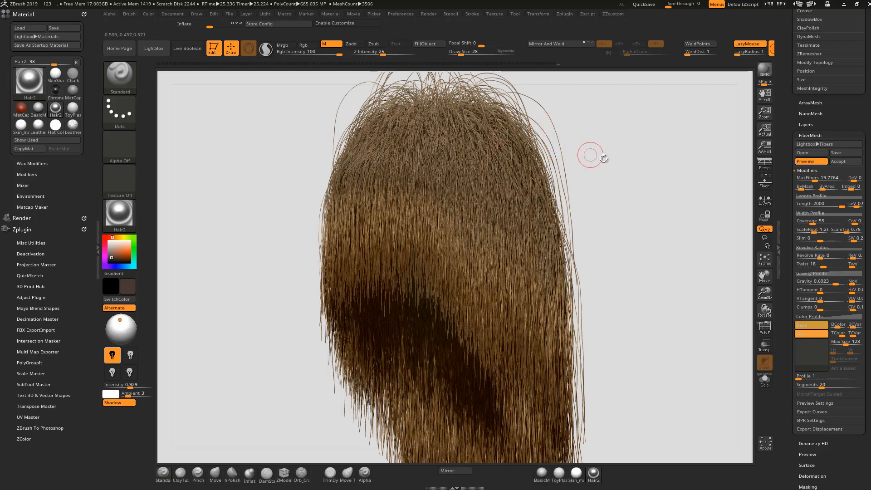
left_click(616, 176)
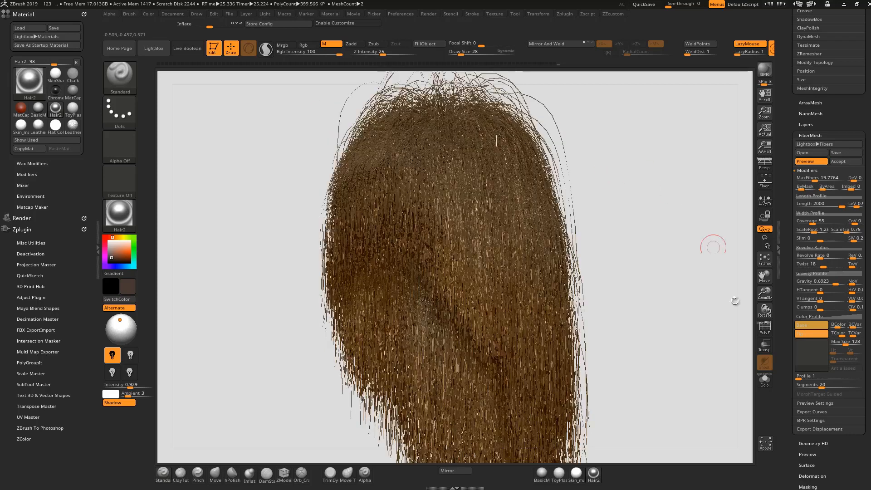
Try a multi-sided fiber profile, accept the FiberMesh note, and return Profile to 1
left_click(808, 376)
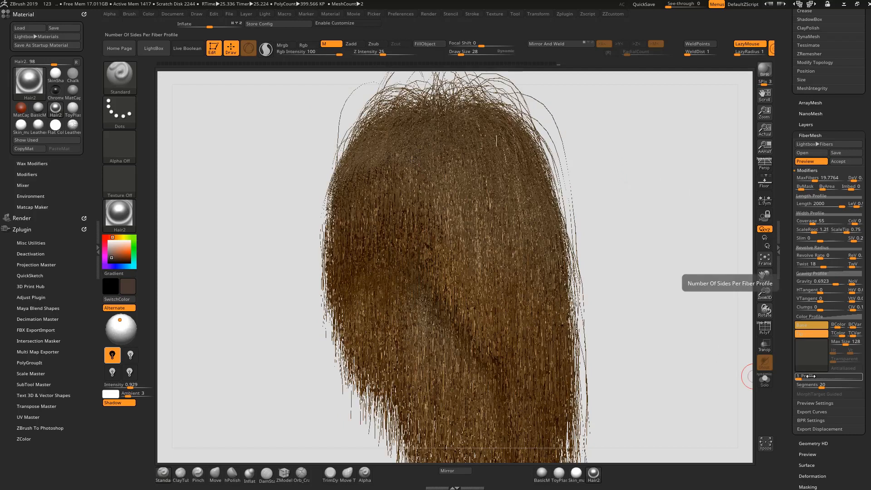
left_click_drag(800, 376, 808, 376)
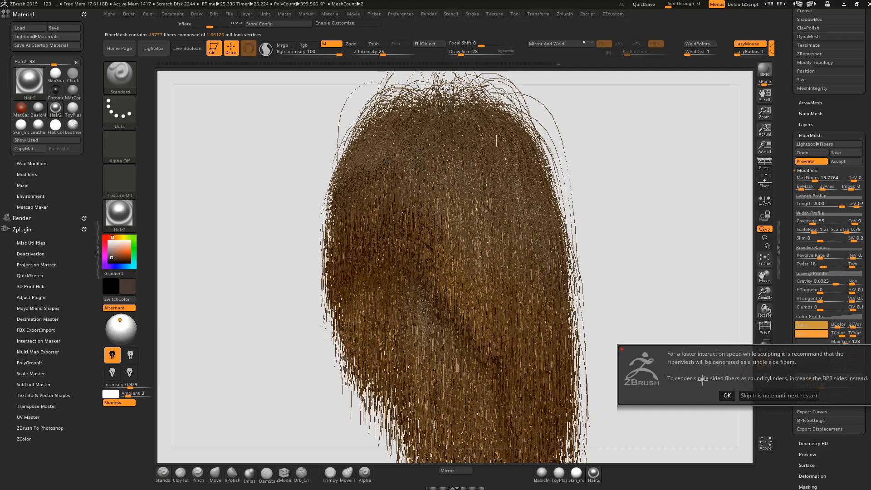
left_click(727, 395)
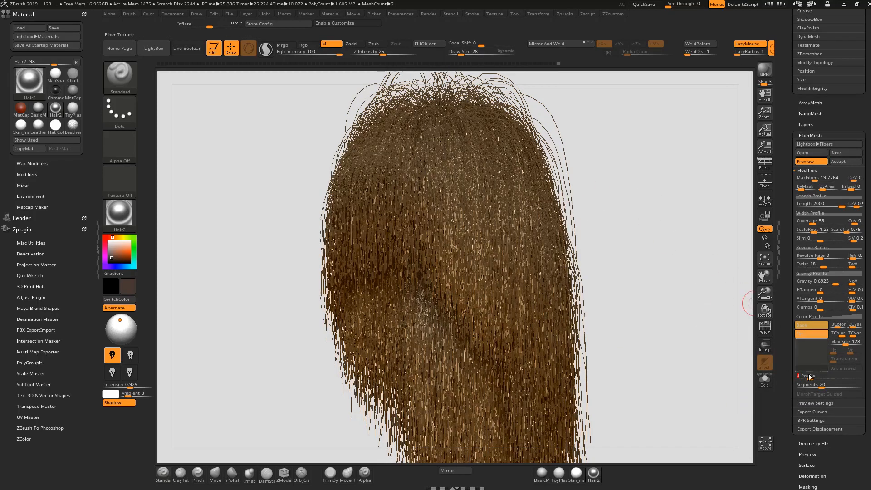
left_click_drag(805, 376, 797, 376)
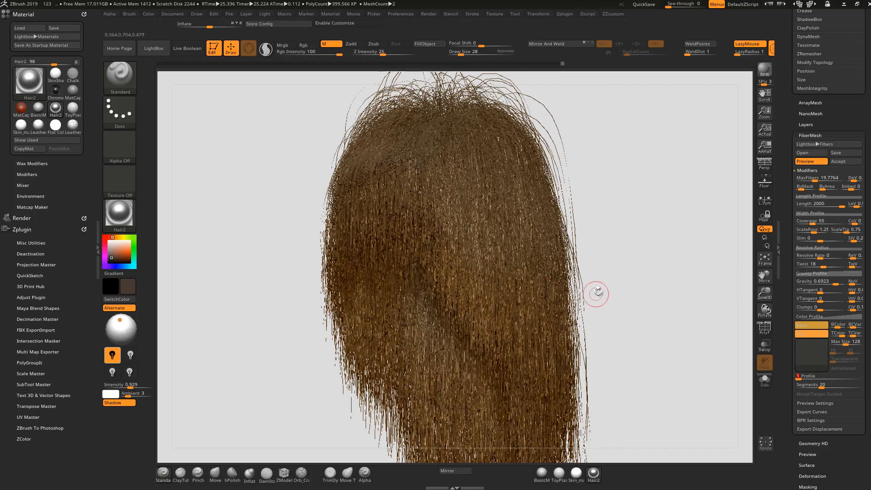
Set the FiberMesh base color variation to about 0.16 and the tip color variation to 0.2025
left_click_drag(662, 288, 642, 273, "alt")
left_click_drag(641, 272, 668, 260)
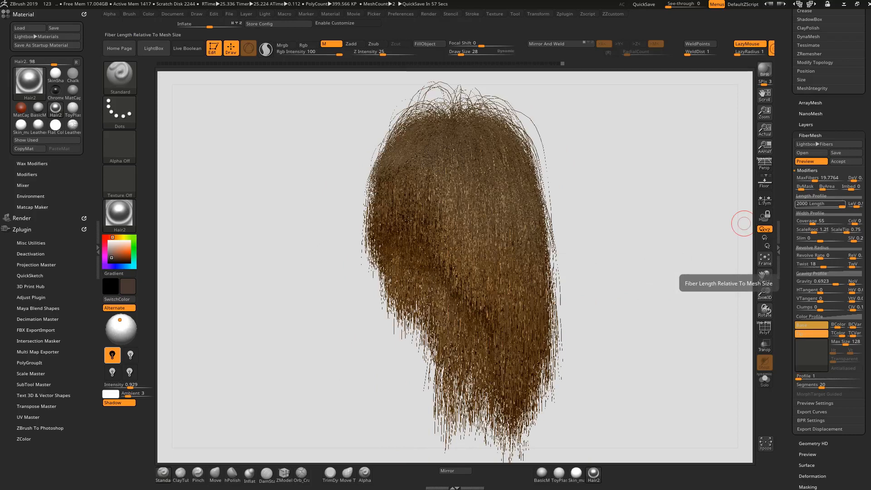
key("Return")
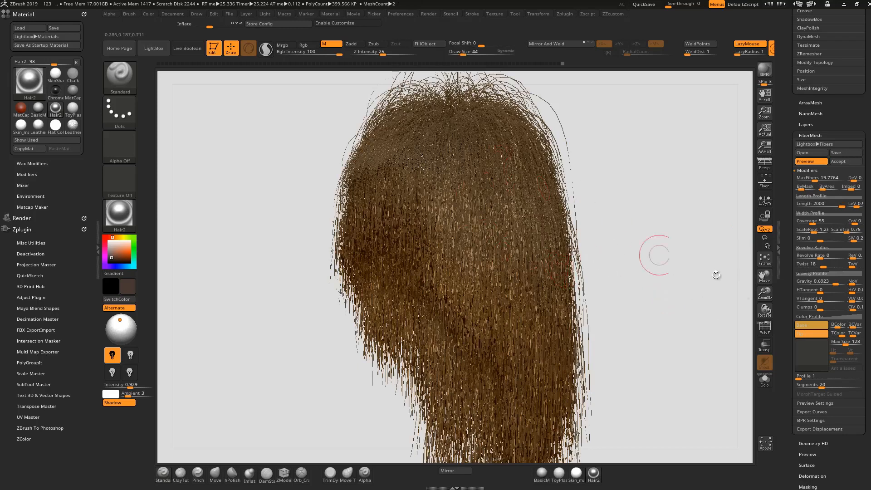
left_click_drag(663, 292, 647, 283)
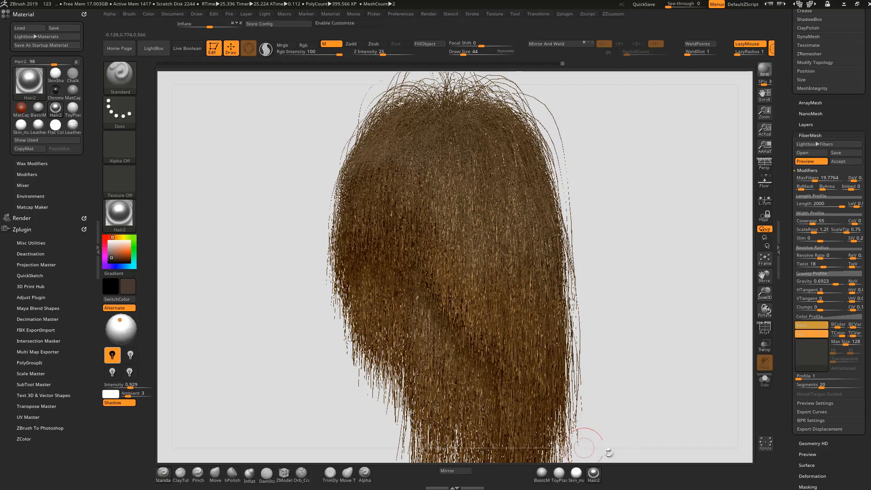
mouse_move(593, 479)
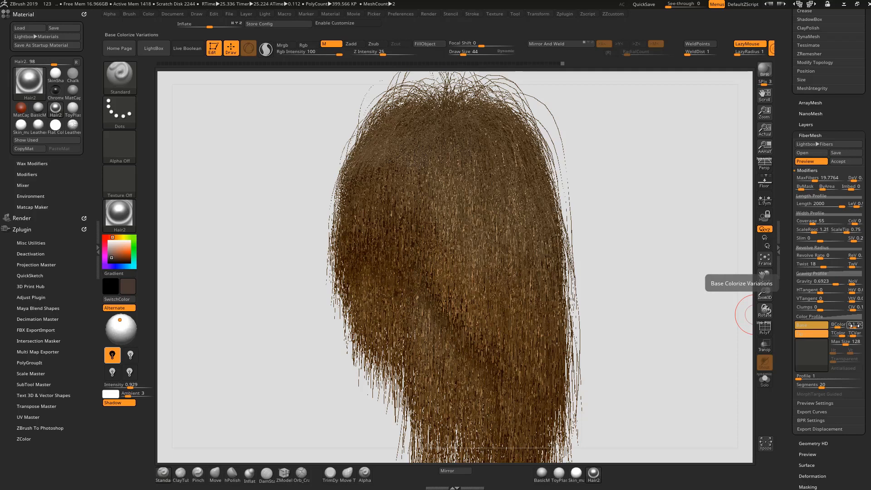
left_click_drag(853, 325, 851, 328)
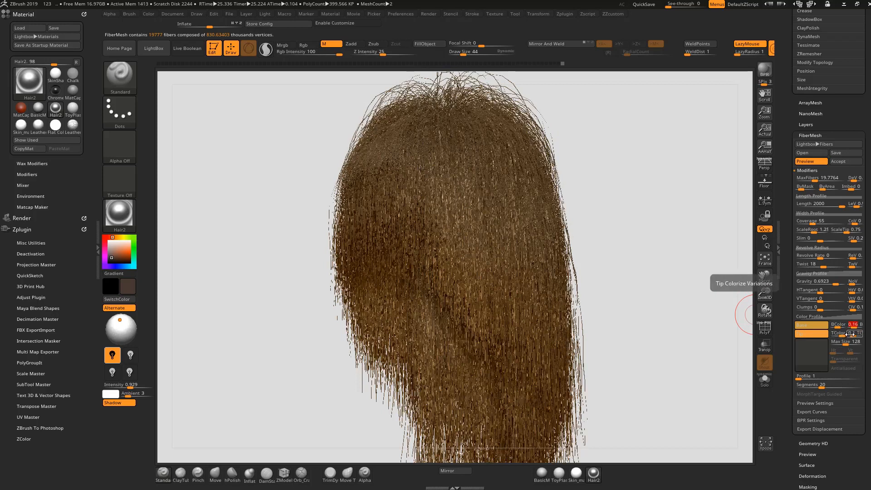
left_click_drag(852, 334, 855, 335)
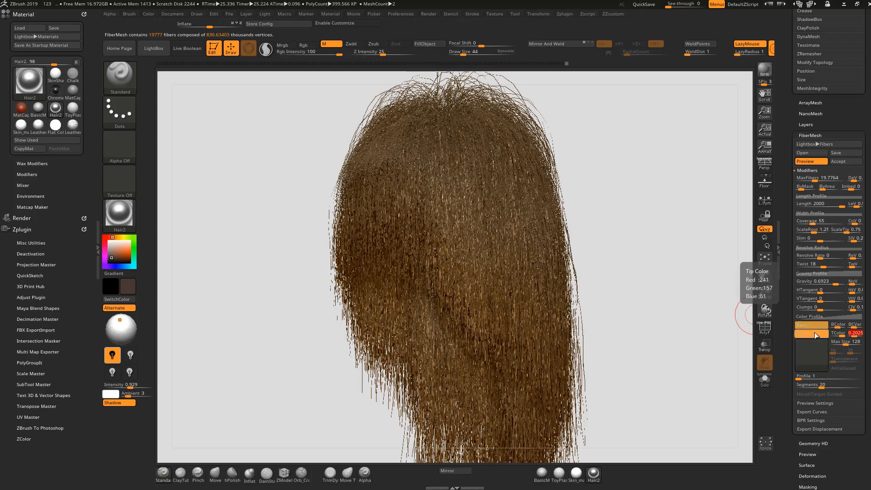
Assign Texture 02 as the fiber texture and run a BPR render of the hair
left_click(805, 361)
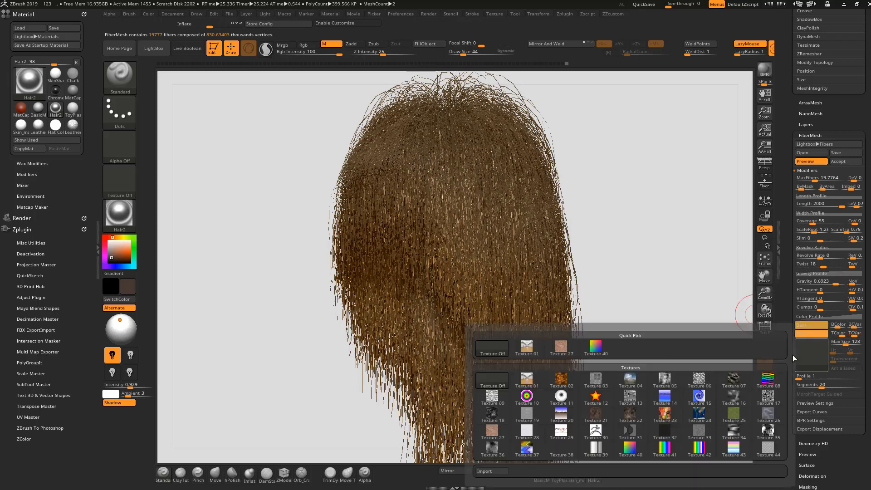
left_click(564, 382)
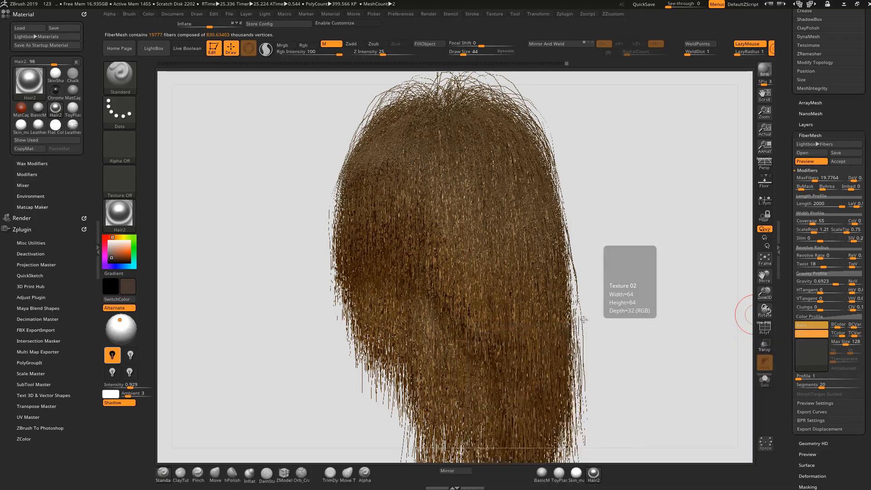
key("shift")
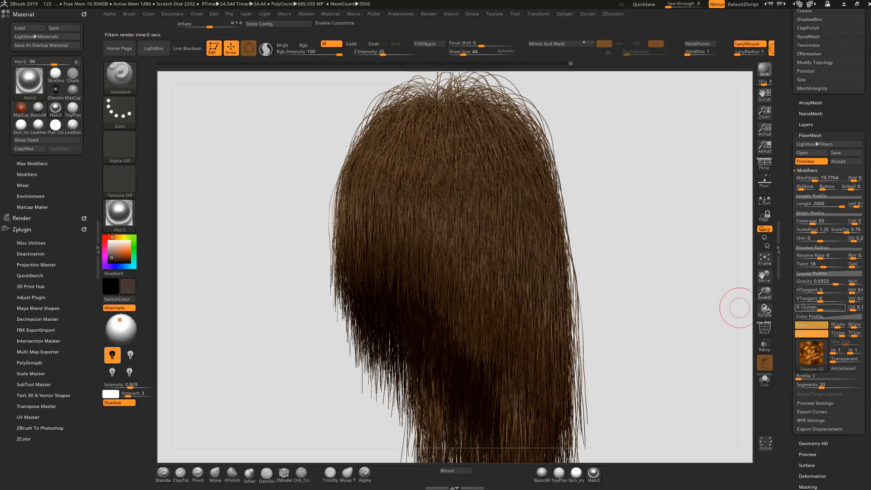
Make Texture 02 the current texture and add it to Spotlight
left_click(811, 350)
mouse_move(562, 387)
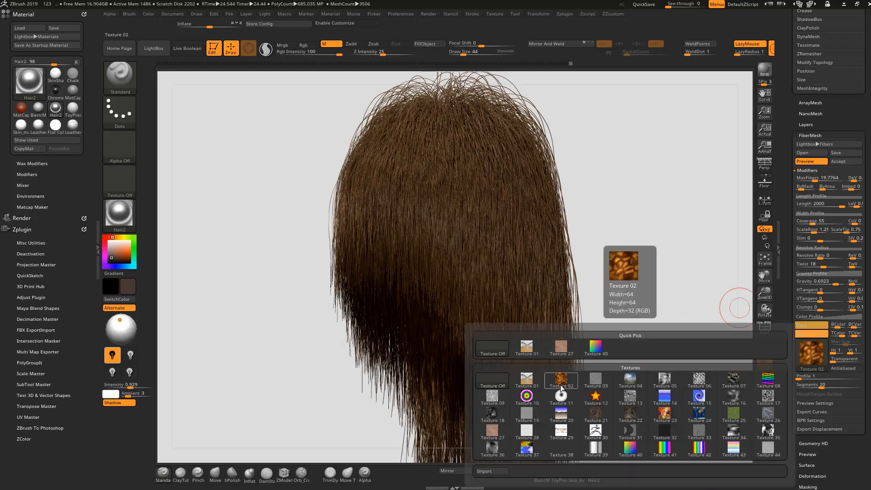
mouse_move(596, 347)
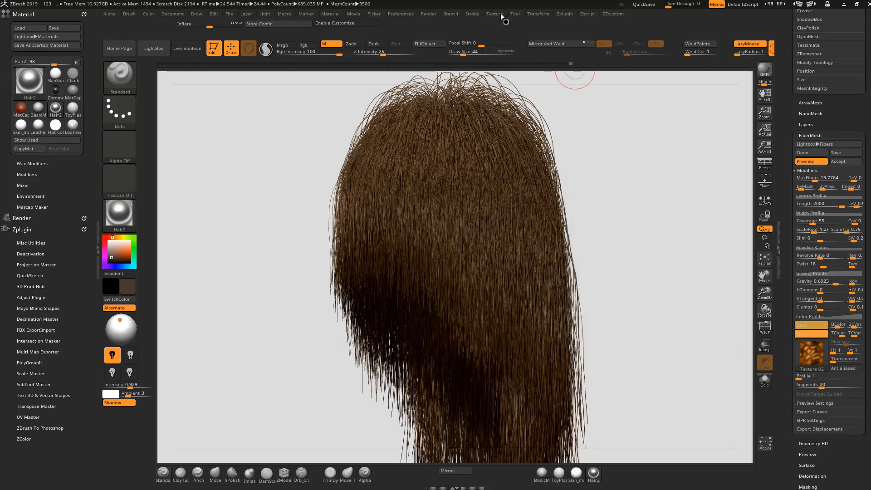
left_click(500, 14)
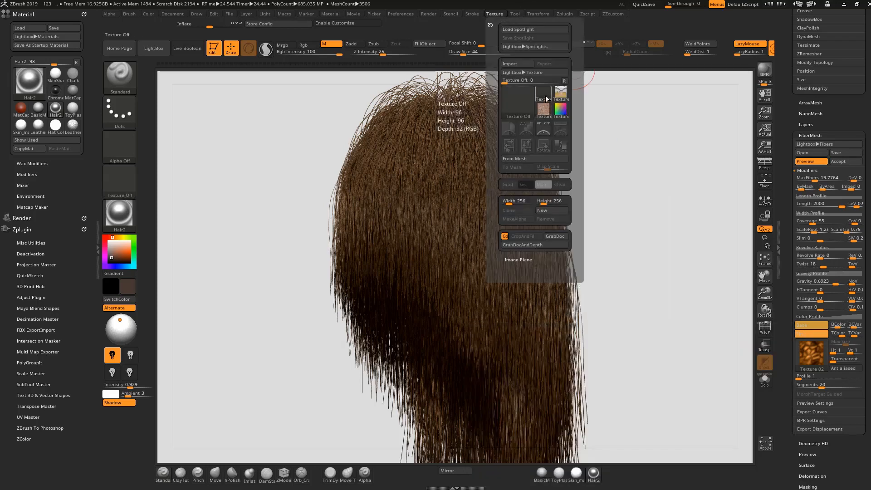
left_click(524, 99)
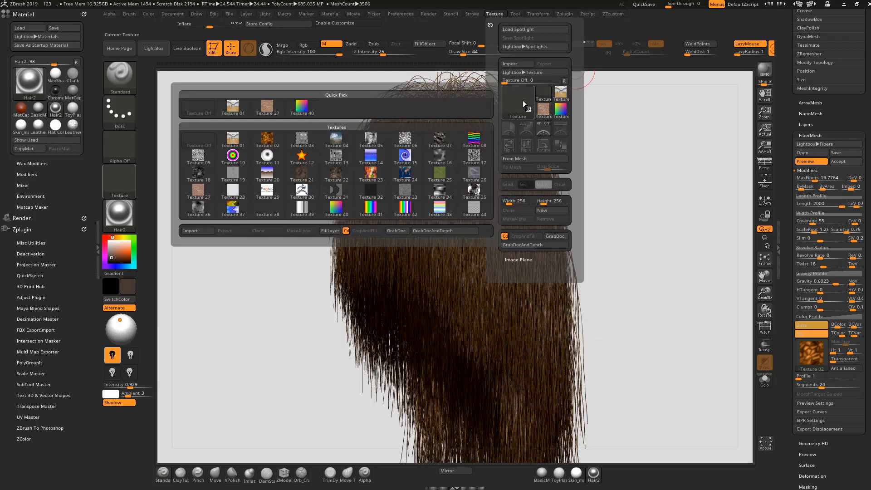
left_click(263, 142)
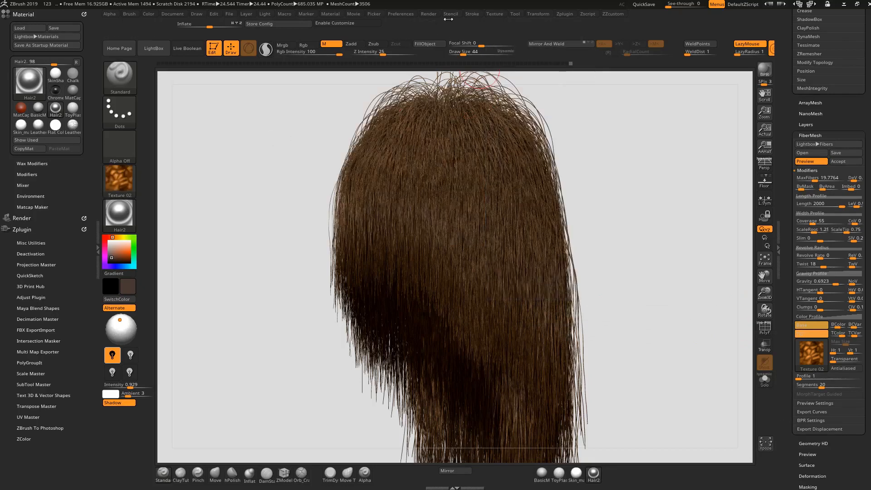
left_click(494, 14)
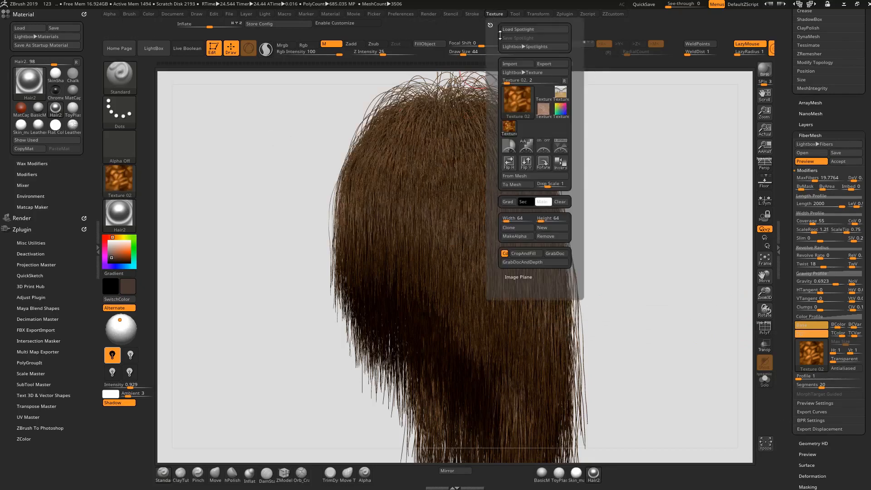
left_click(516, 100)
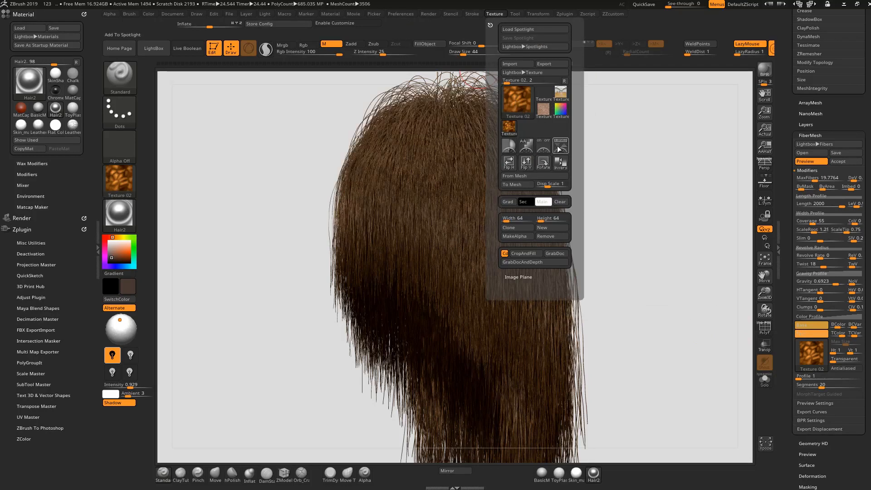
left_click(558, 149)
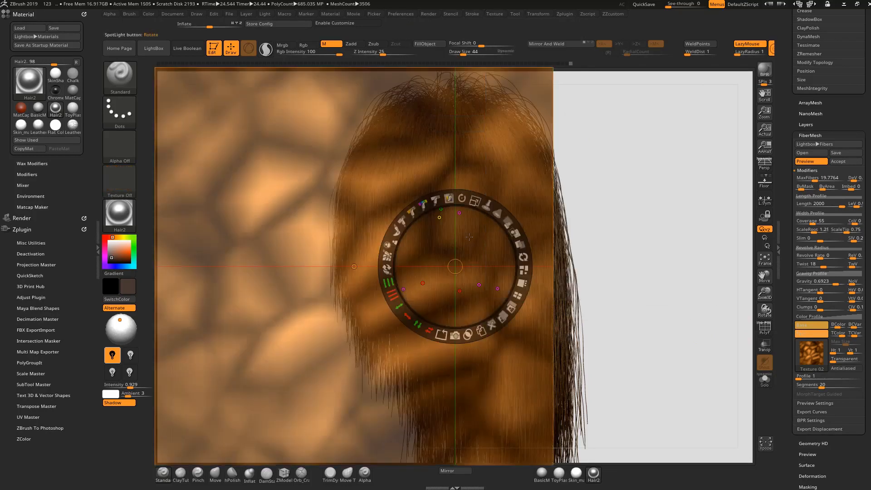
Rotate the Texture 02 image in Spotlight, adjust its saturation, contrast and intensity, and hide Spotlight
left_click_drag(462, 206, 431, 208)
left_click(414, 212)
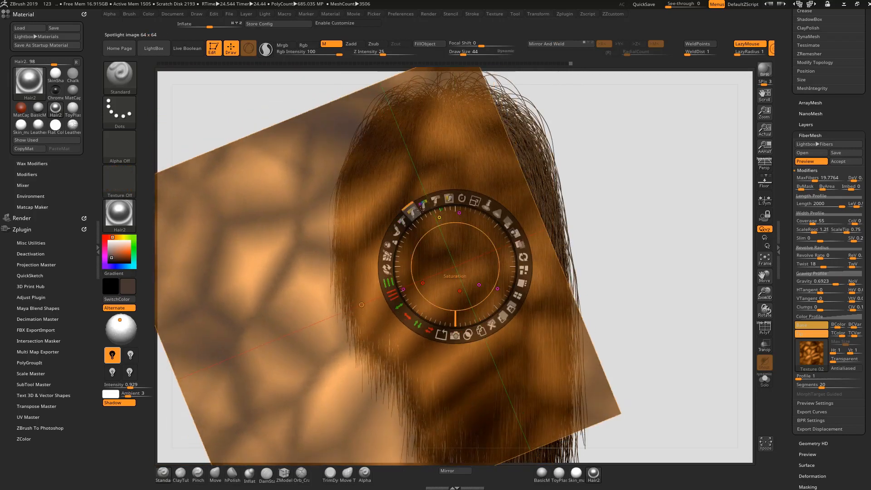
left_click_drag(514, 233, 482, 287)
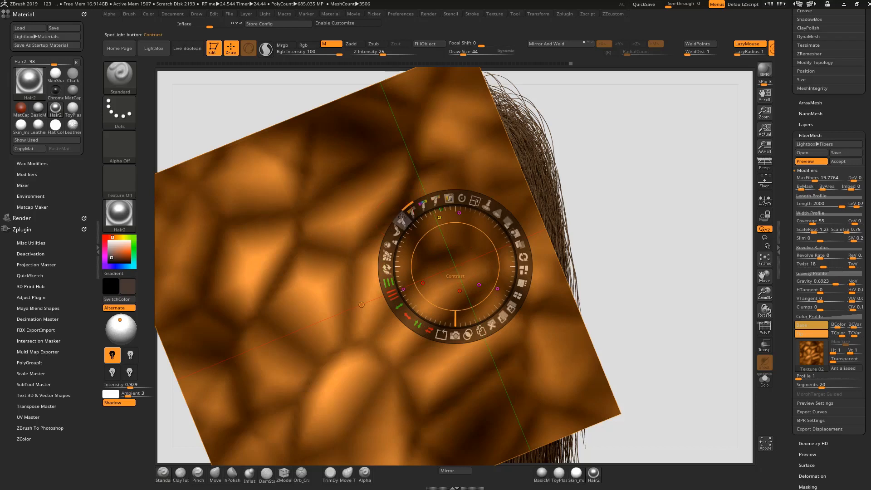
left_click_drag(407, 208, 455, 227)
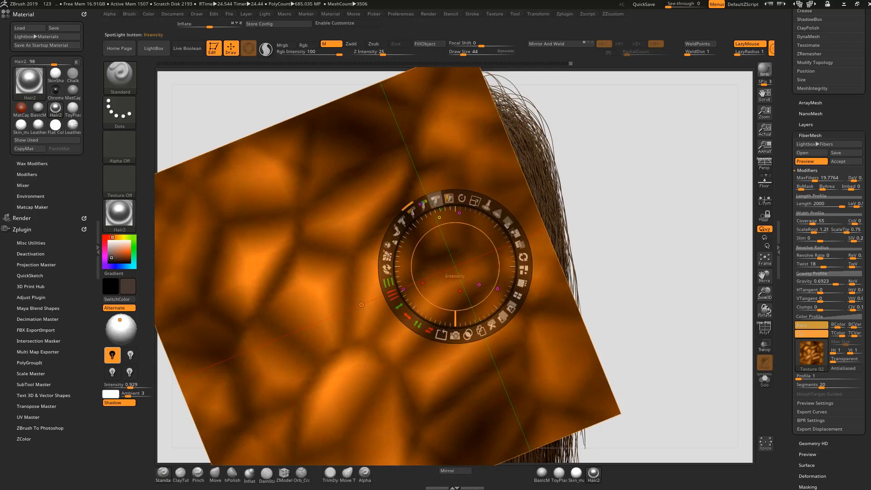
mouse_move(436, 200)
left_mouse_down()
mouse_move(456, 208)
mouse_move(423, 204)
mouse_move(388, 225)
mouse_move(391, 233)
left_mouse_up()
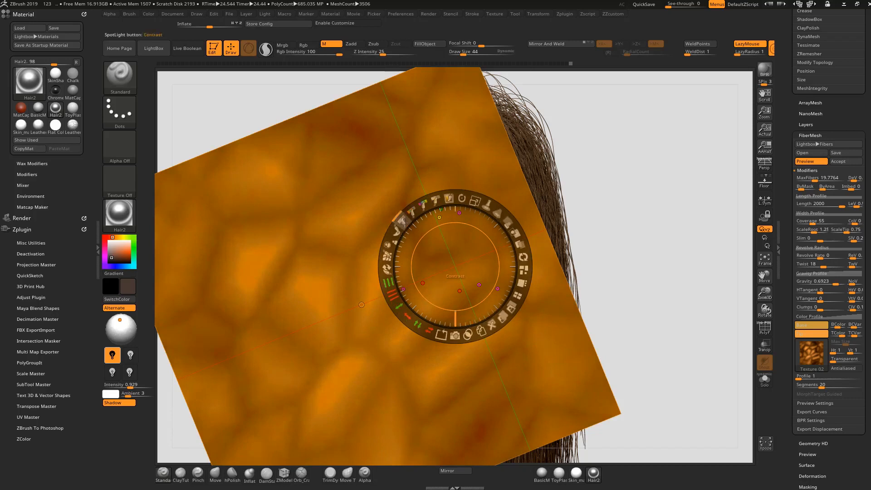
left_click(602, 150)
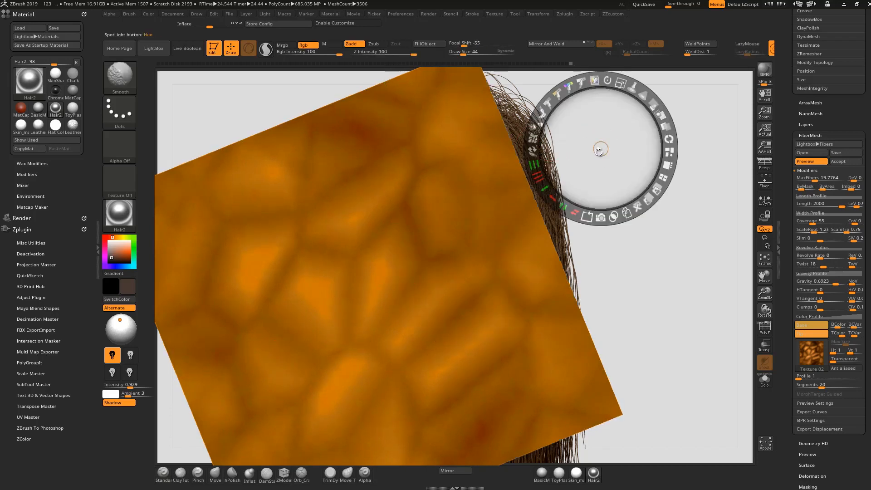
key("shift+z")
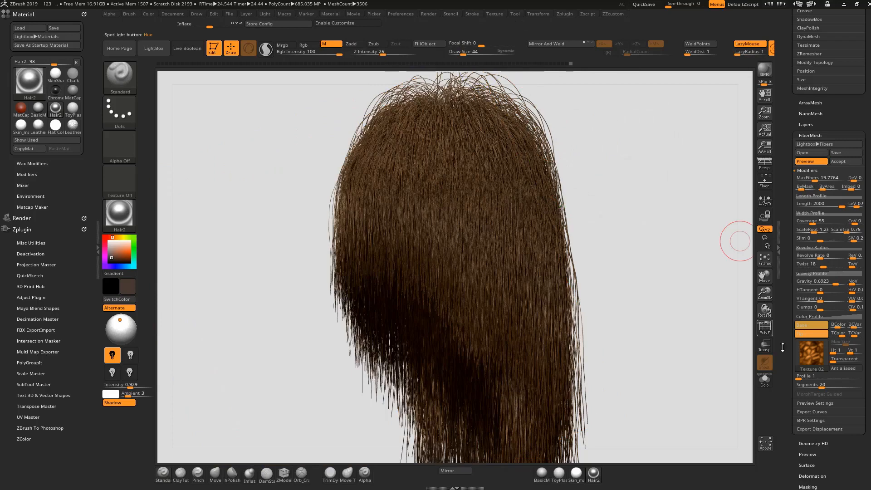
Reselect Texture 02 as the fiber texture and show the Spotlight image with its control dial again
left_click(803, 356)
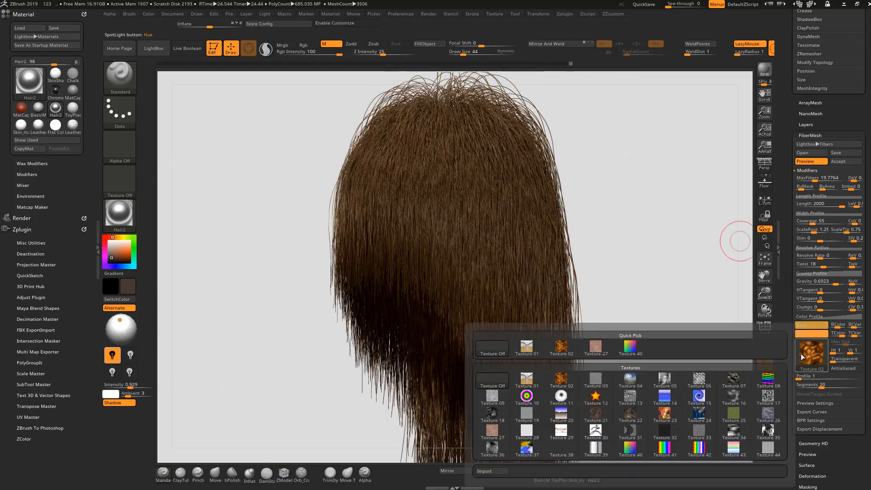
left_click(562, 380)
left_click(501, 14)
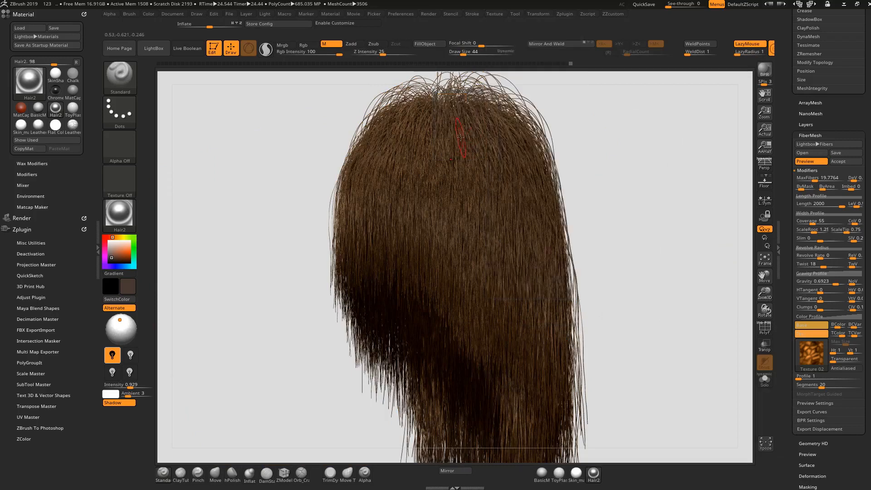
key("shift+z")
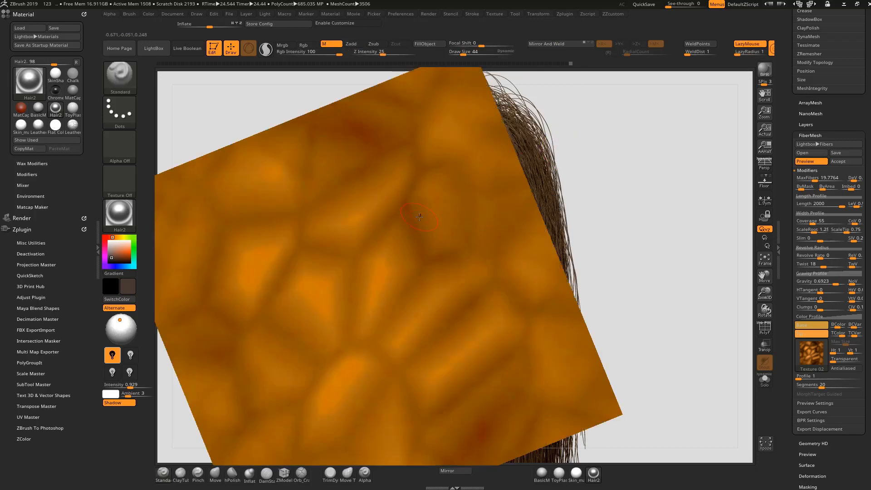
key("z")
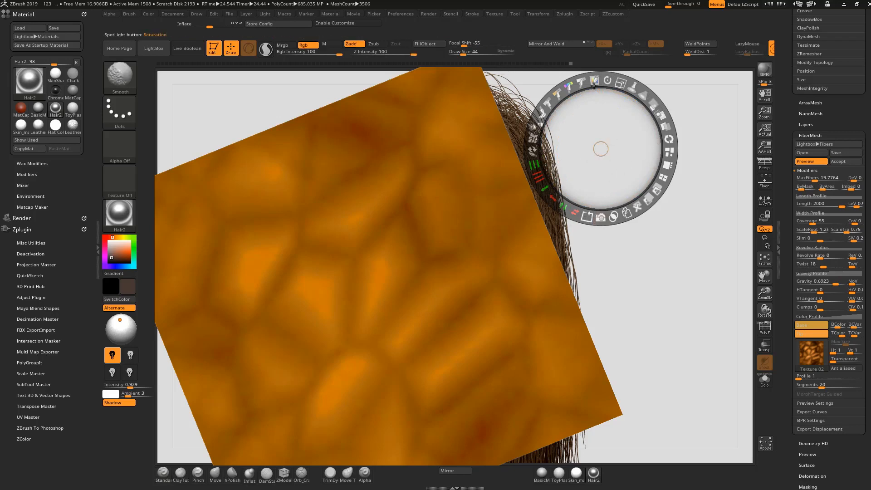
Hide the Spotlight image and set the FiberMesh segments per fiber to 24
key("shift+z")
left_click(501, 15)
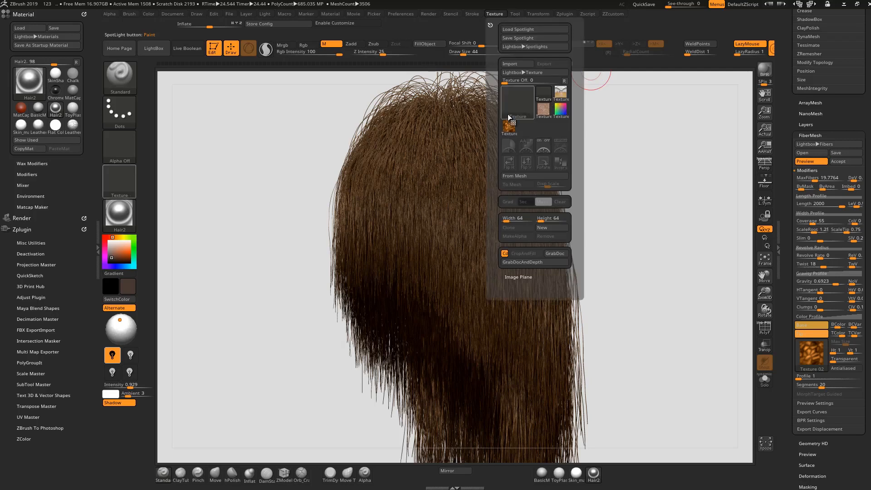
left_click(808, 356)
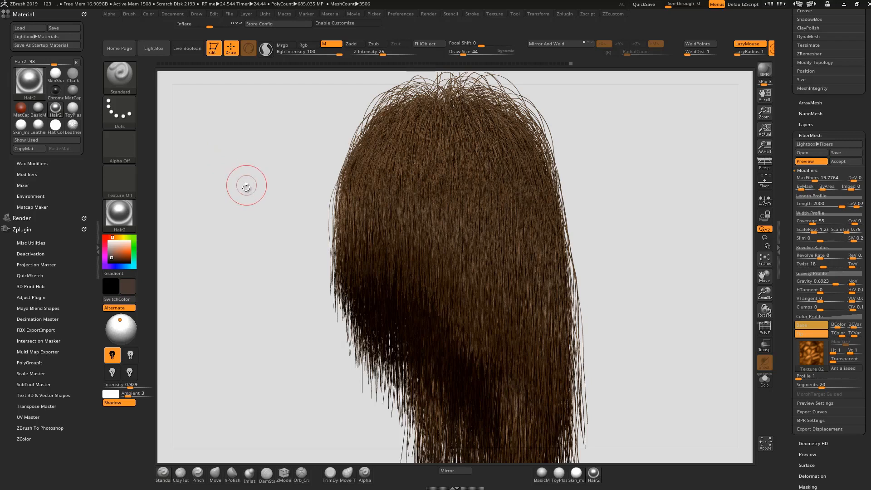
mouse_move(816, 347)
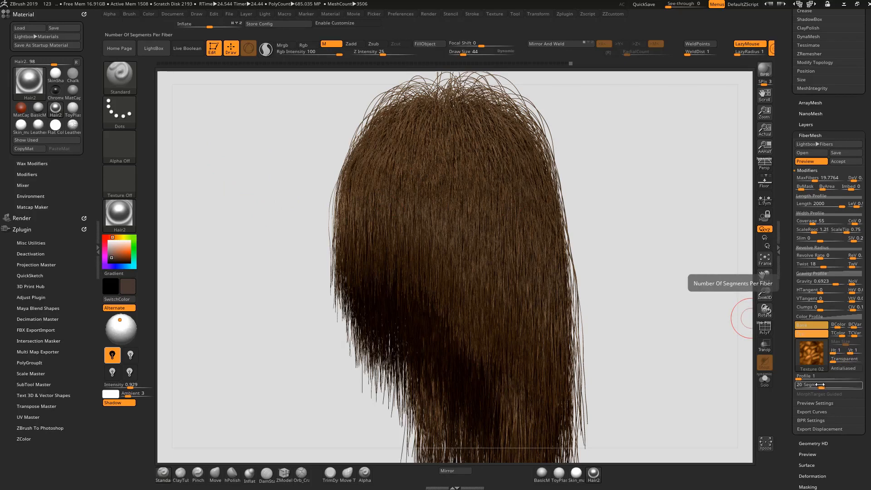
left_click_drag(823, 386, 826, 386)
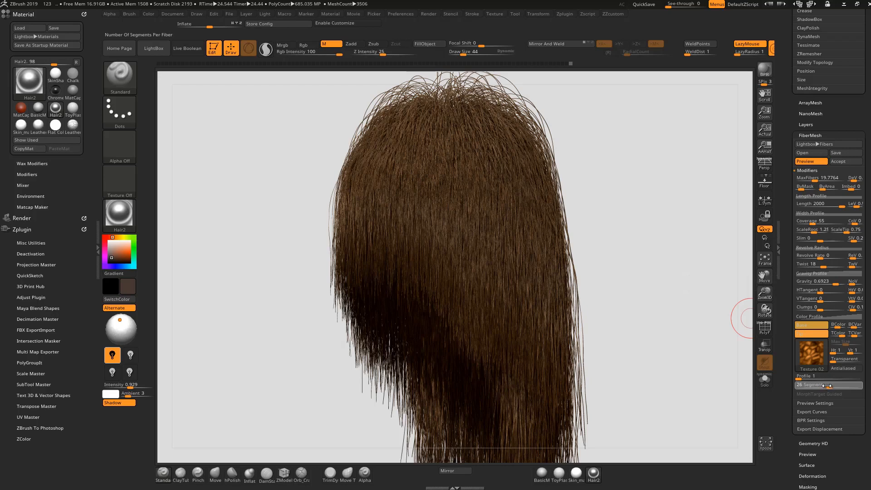
Turn off the fiber texture and pick a bright orange base color for the fibers
left_click(810, 356)
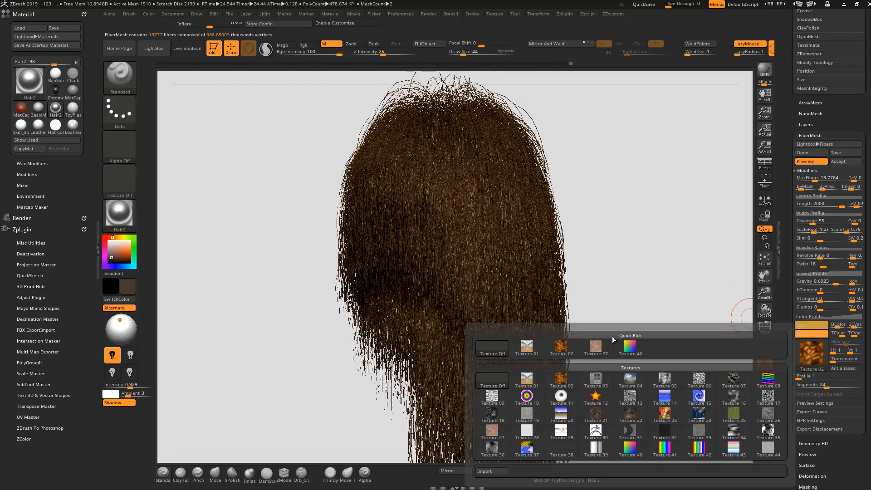
left_click(500, 353)
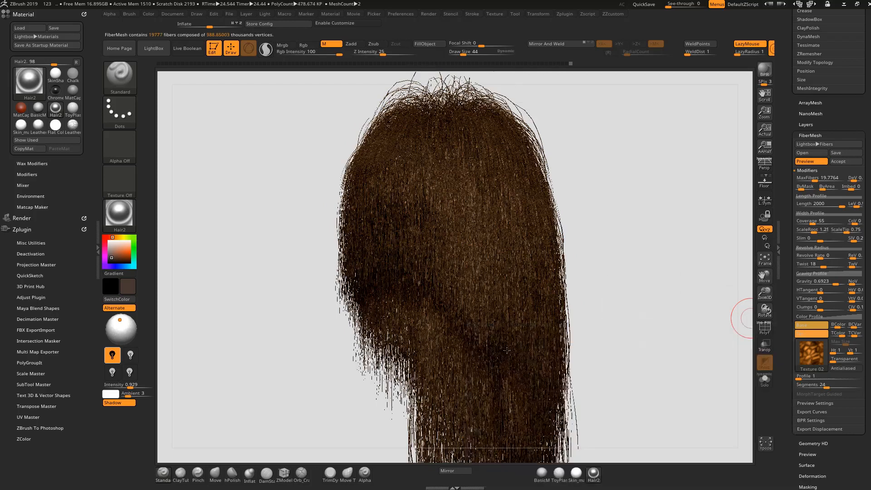
left_click(810, 324)
mouse_move(800, 310)
left_mouse_down()
mouse_move(837, 313)
mouse_move(844, 303)
left_mouse_up()
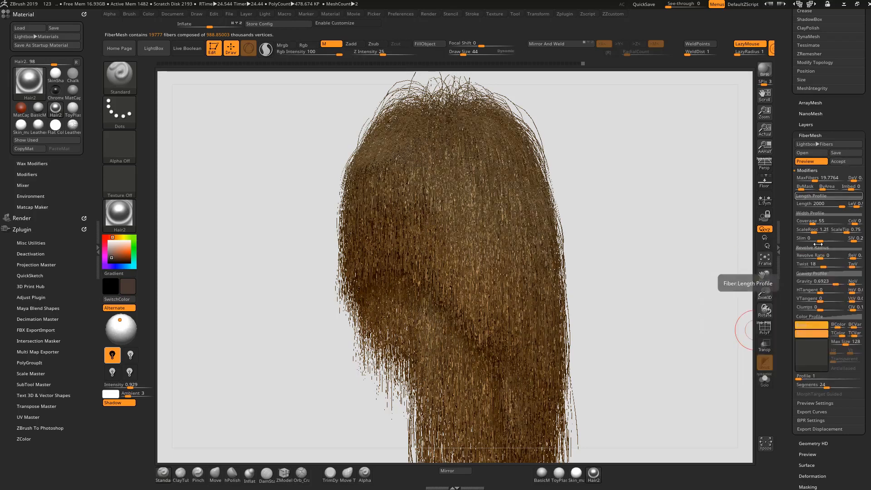
Pick a darker orange as the fiber tip color and run a BPR render of the hair
left_click(810, 336)
mouse_move(830, 343)
left_mouse_down()
mouse_move(843, 351)
mouse_move(850, 336)
left_mouse_up()
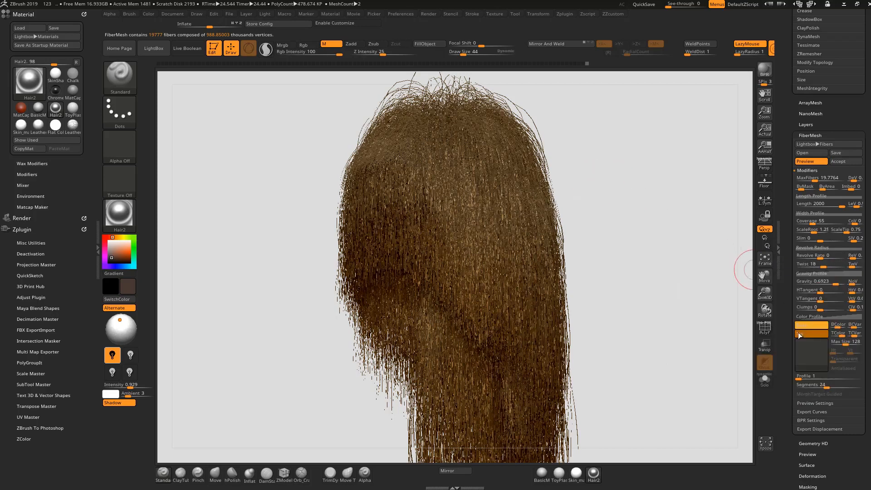
key("shift")
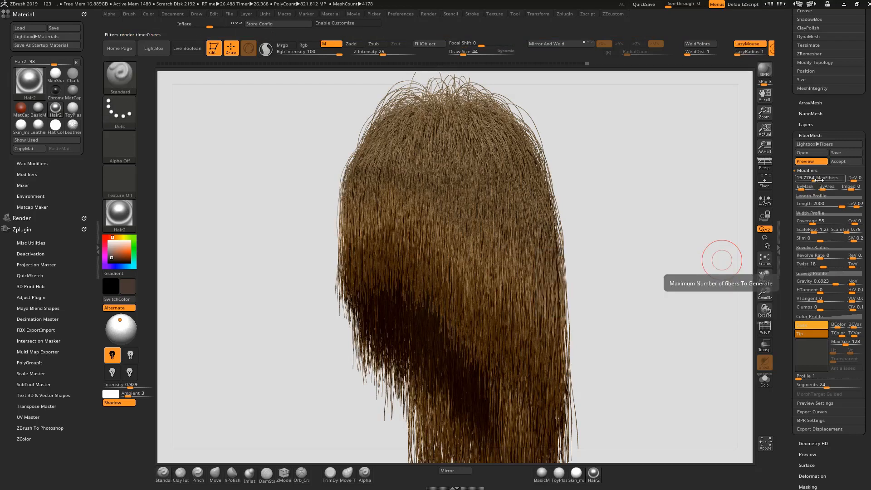
Read the help note for MaxFibers and raise the maximum number of fibers to about 30.14
key("ctrl")
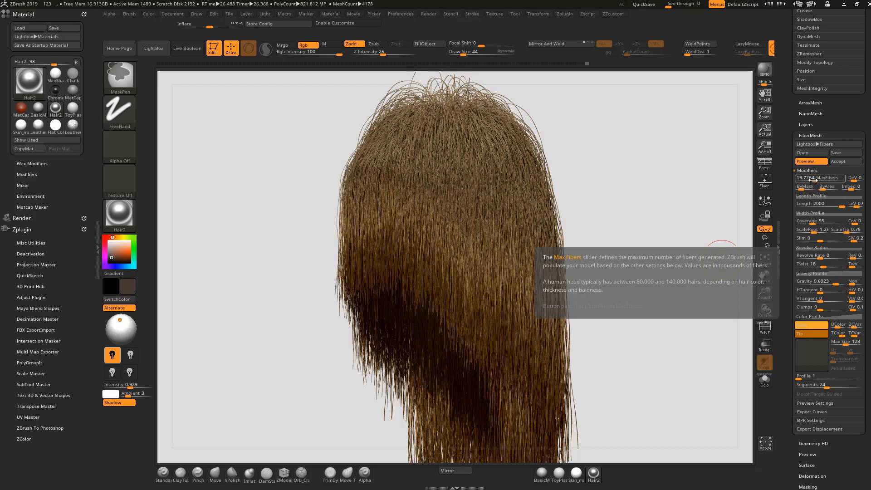
left_click_drag(801, 179, 815, 179)
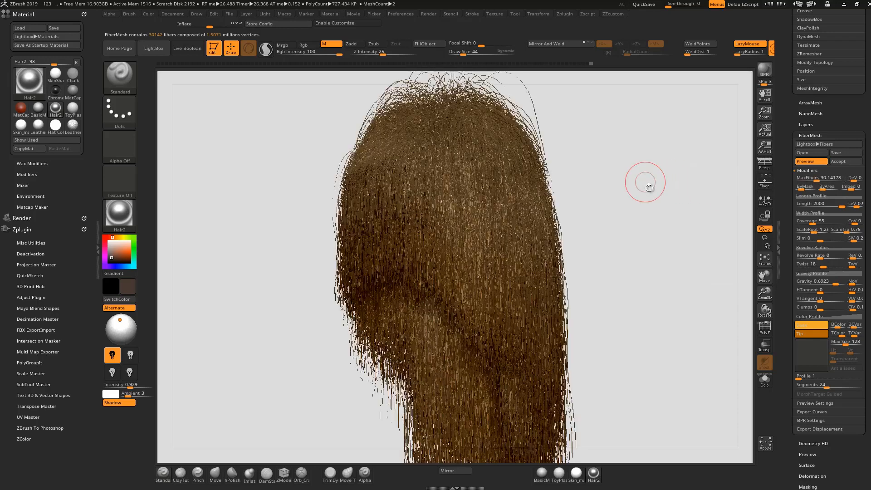
key("shift")
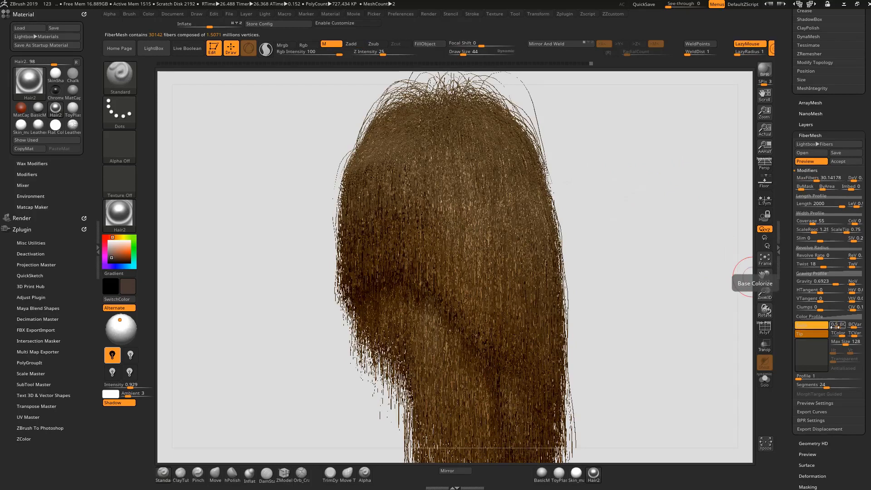
Set the tip color variation to 0.0225, strengthen the tip colorize amount and render the hair with BPR
left_click_drag(852, 327, 854, 335)
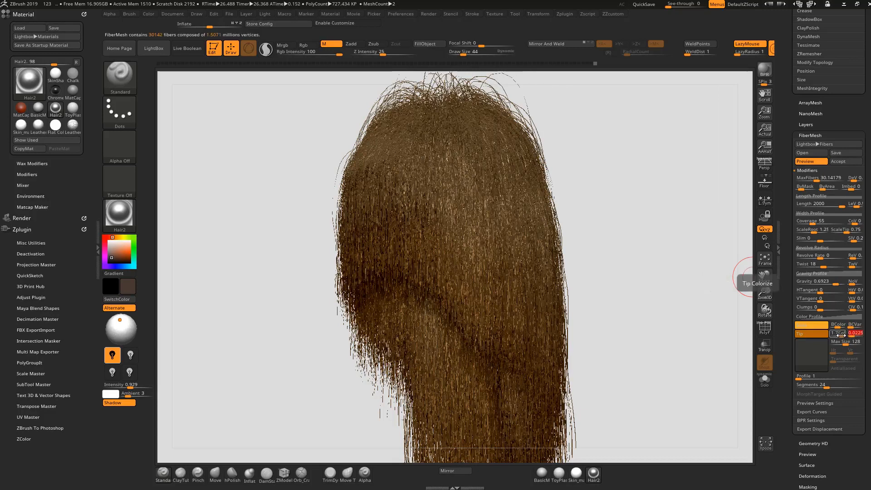
mouse_move(842, 335)
left_mouse_down()
mouse_move(836, 330)
mouse_move(848, 338)
left_mouse_up()
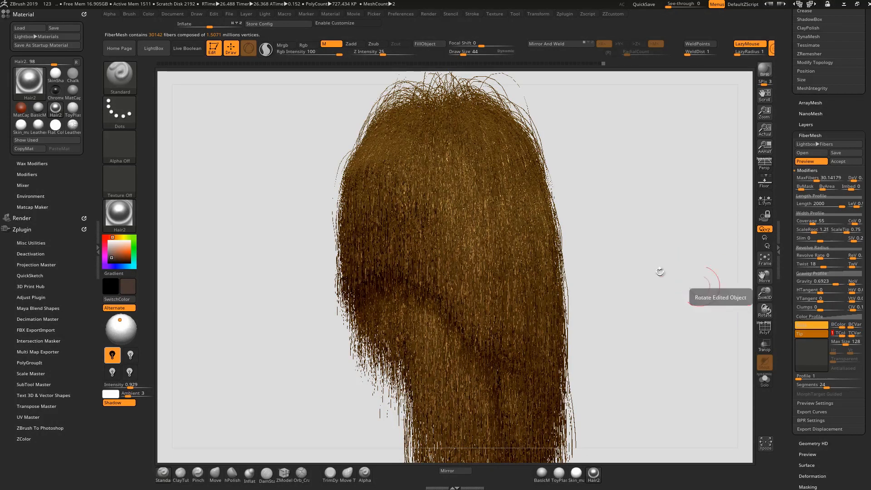
left_click_drag(659, 239, 662, 239)
key("shift")
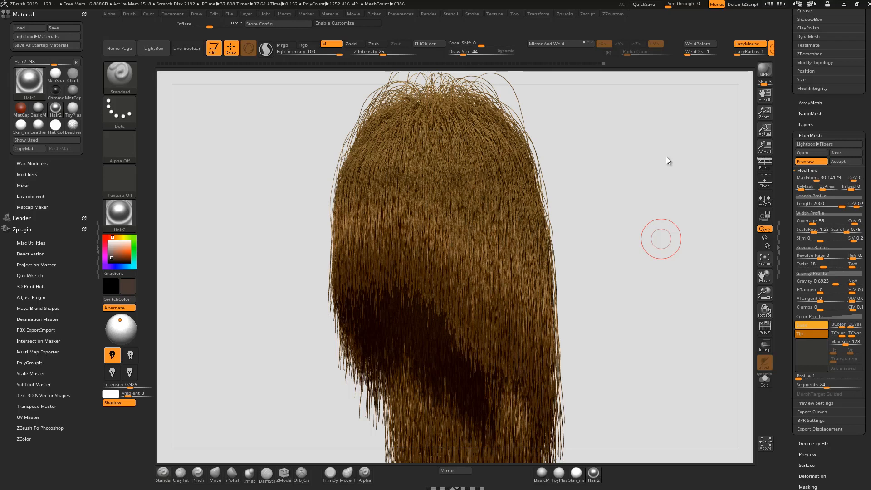
left_click_drag(667, 198, 667, 201)
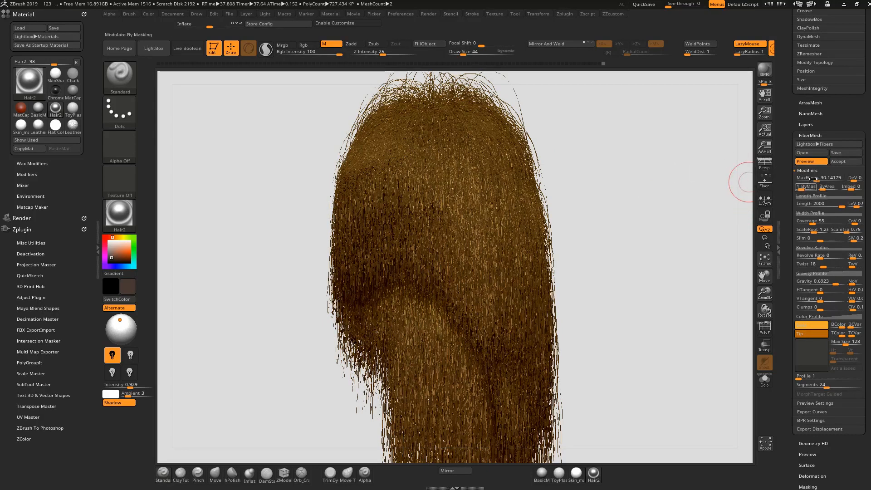
Try fiber gravity values of 0.45054, 0.58241 and 0.60439 while turning the head upside down
left_click(831, 284)
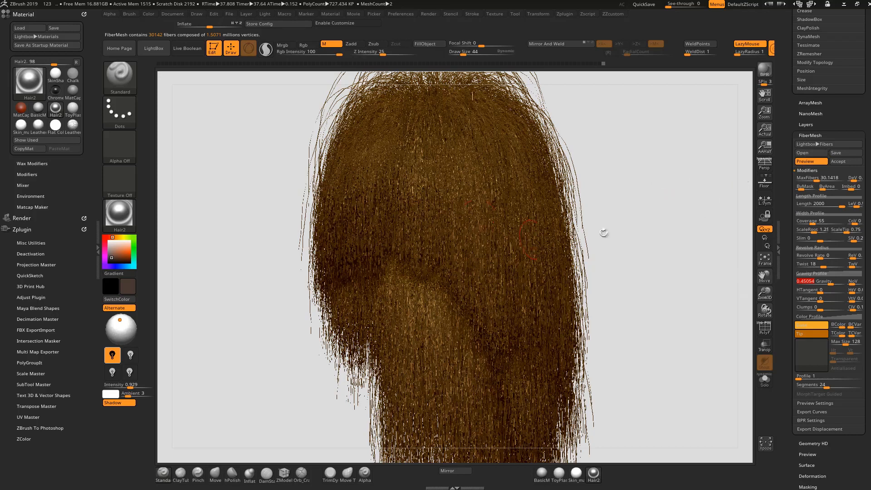
left_click_drag(633, 198, 612, 228)
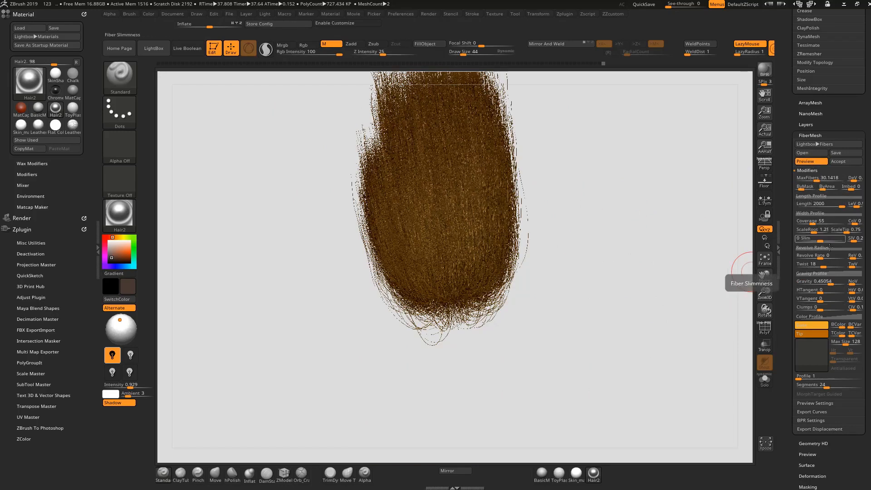
left_click(832, 282)
mouse_move(631, 234)
left_mouse_down()
mouse_move(578, 245)
mouse_move(601, 270)
mouse_move(625, 253)
mouse_move(603, 181)
mouse_move(619, 223)
mouse_move(593, 237)
mouse_move(606, 241)
mouse_move(632, 226)
left_mouse_up()
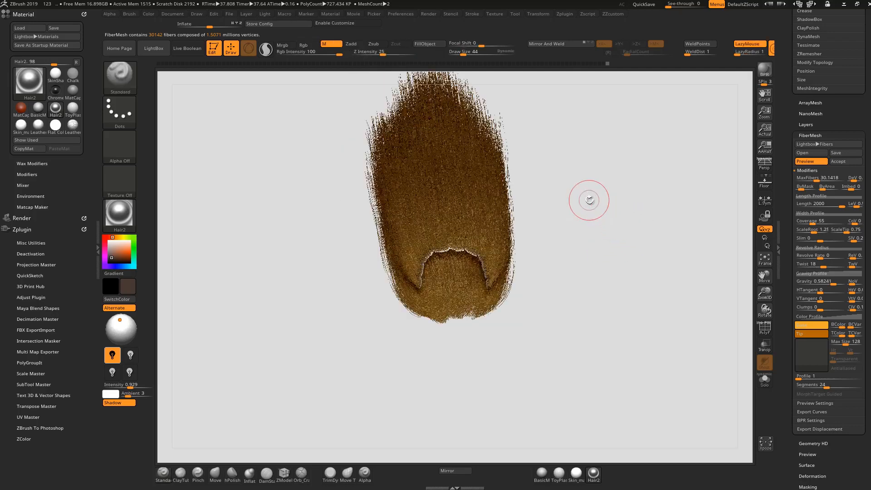
left_click_drag(833, 282, 835, 283)
left_click_drag(684, 263, 681, 327)
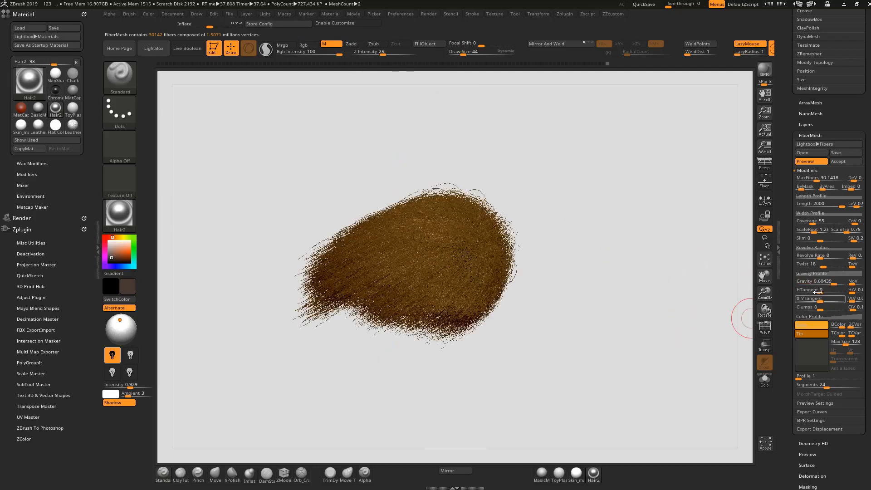
Reduce the fiber gravity to 0.34593 with the head in a rotated view and inspect the hair direction
left_click_drag(831, 283, 831, 283)
left_click_drag(744, 318, 590, 204)
left_click_drag(649, 209, 672, 220, "shift")
left_click_drag(831, 283, 832, 282)
left_click_drag(666, 268, 673, 233)
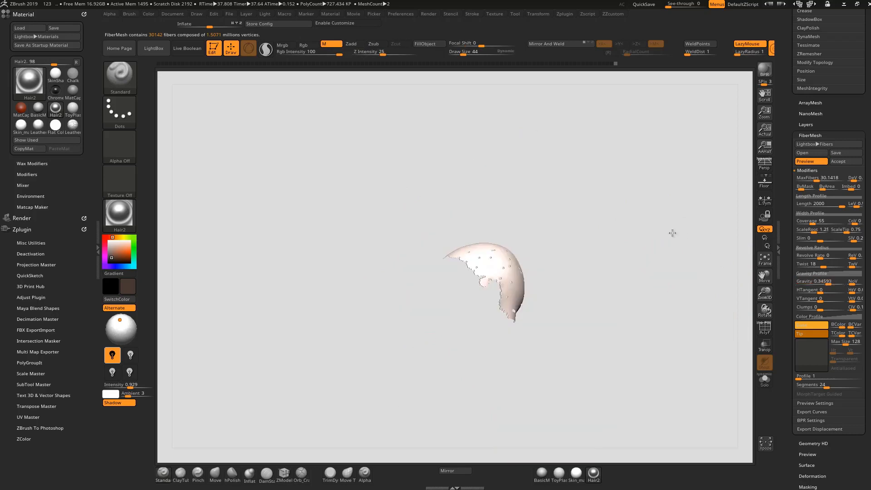
left_click_drag(652, 267, 622, 402)
left_click_drag(686, 227, 641, 184)
Adjust the fiber gravity to 0.40659 and 0.31868 and inspect the hair's fall from several angles
left_click(825, 282)
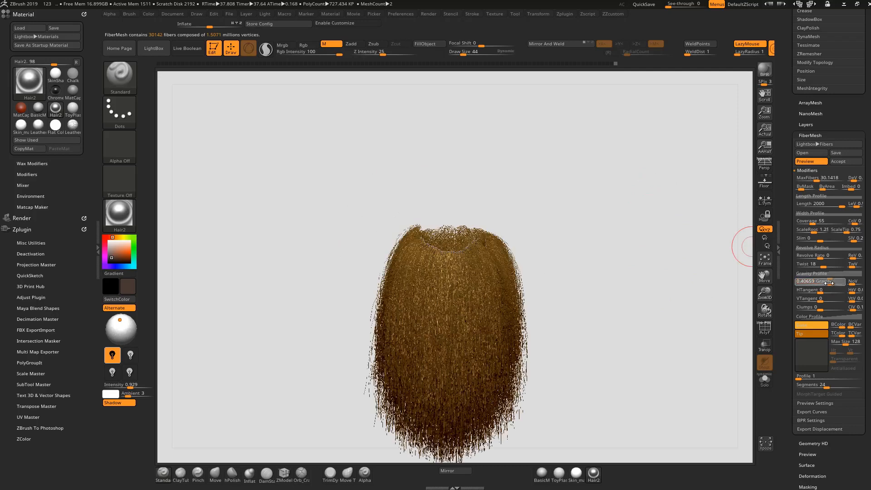
left_click_drag(701, 259, 599, 340)
left_click_drag(615, 234, 608, 272)
left_click_drag(648, 233, 655, 299)
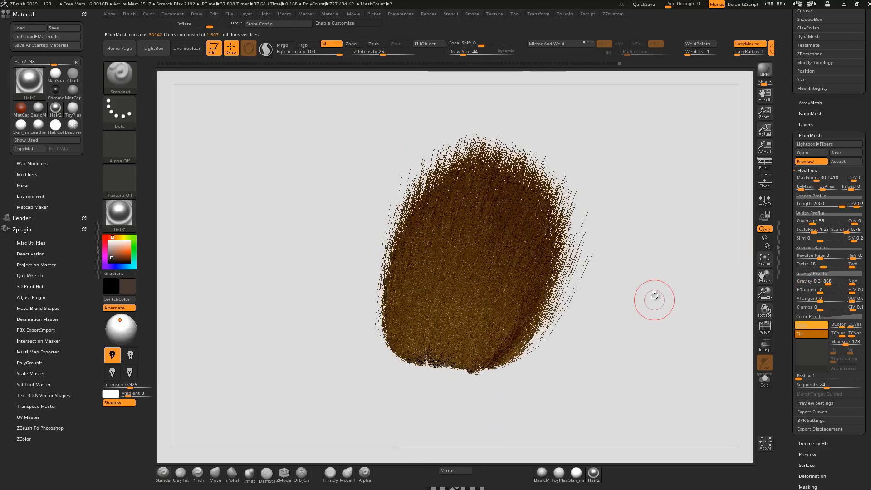
left_click_drag(656, 265, 758, 361, "alt")
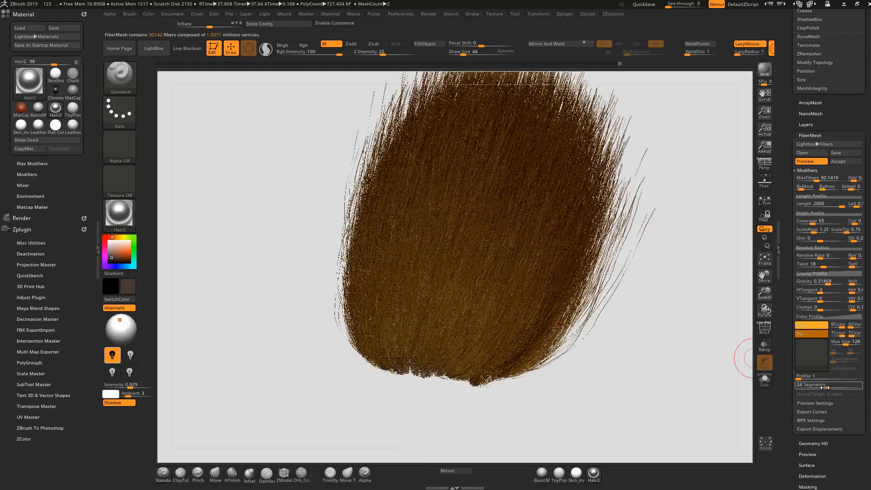
left_click_drag(678, 295, 684, 268)
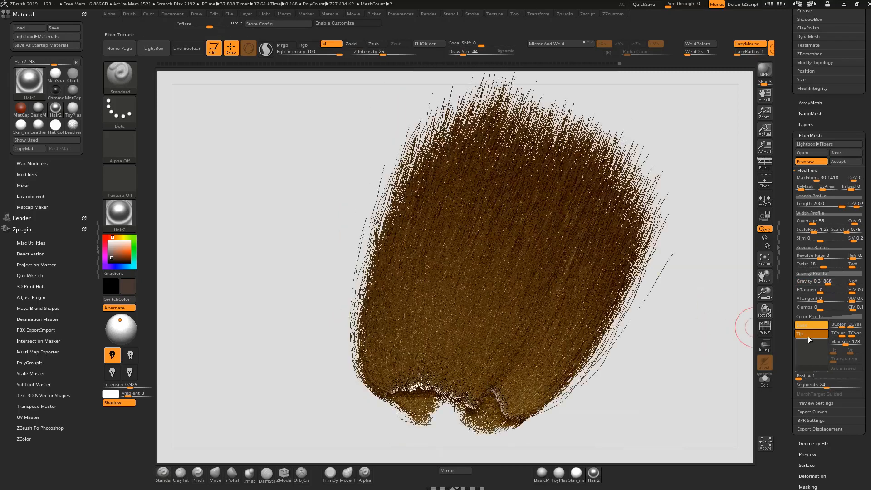
Change the fiber tip color to a bright yellow-orange
left_click(809, 334)
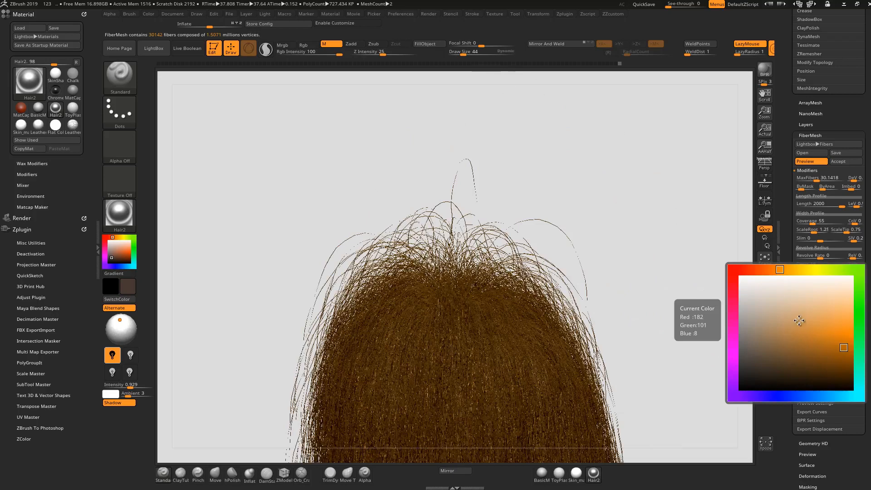
left_click(794, 270)
left_click(834, 330)
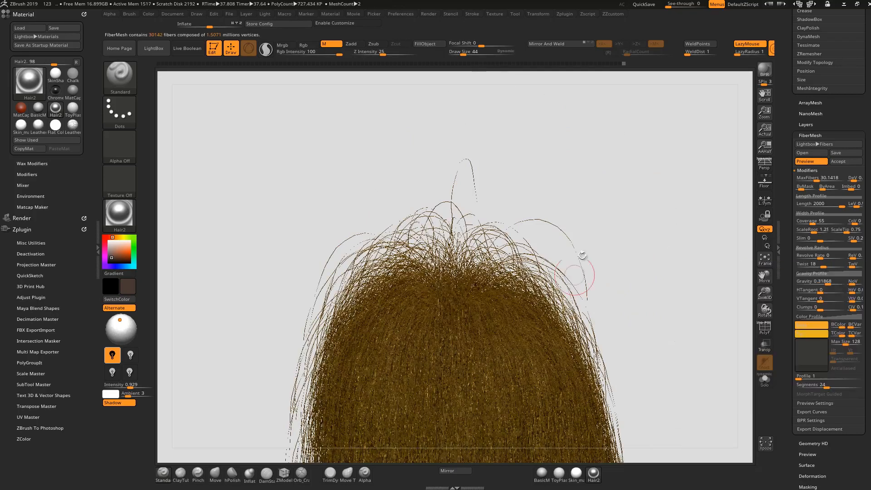
Set the fiber gravity to 0.34065 from an upside-down view and accept the fibers with Fast Preview activated
left_click_drag(595, 105, 642, 233)
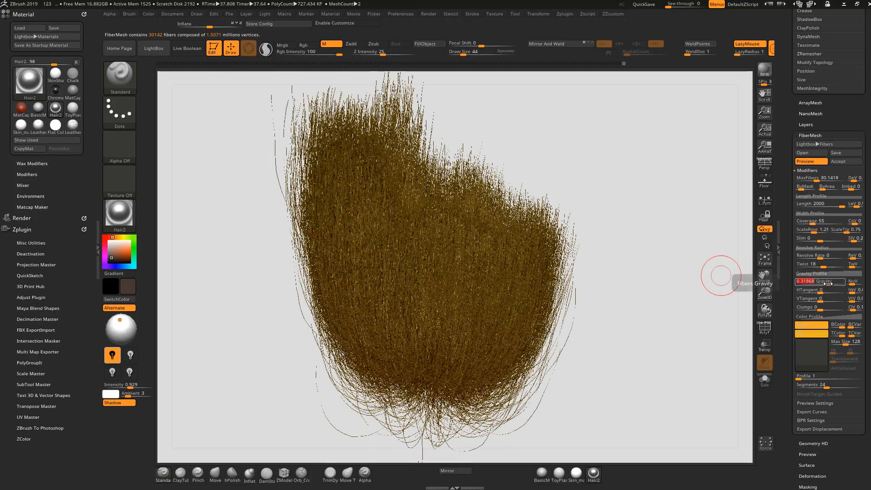
left_click_drag(831, 283, 834, 284)
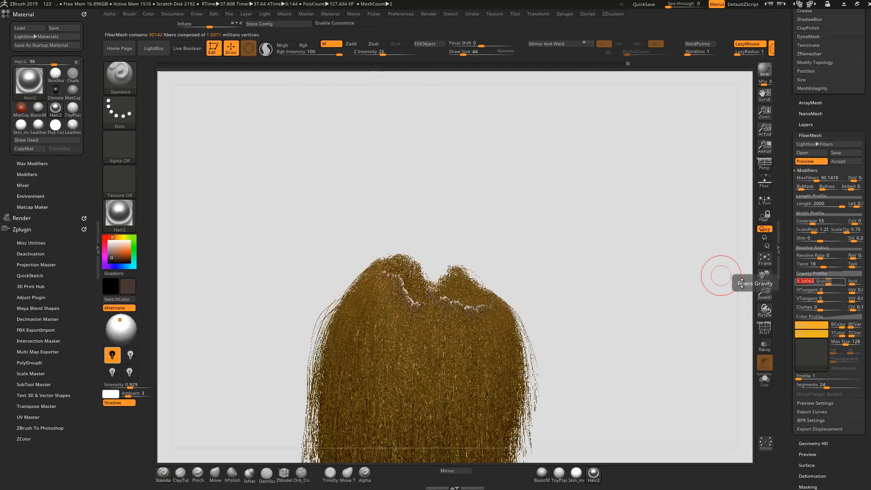
left_click(847, 162)
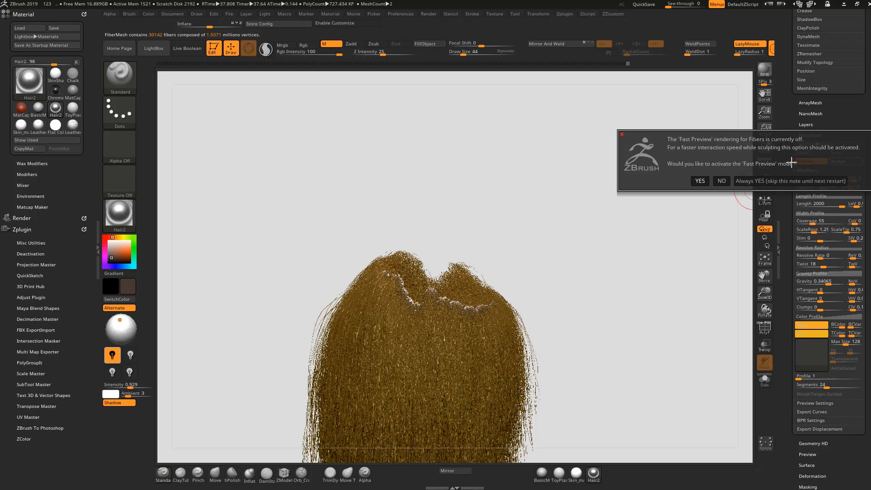
left_click(700, 179)
Inspect the accepted hair fibers from below and enlarge the brush draw size to 124
left_click_drag(694, 193, 691, 317)
left_click_drag(648, 242, 647, 235)
left_click_drag(672, 332, 664, 313, "alt")
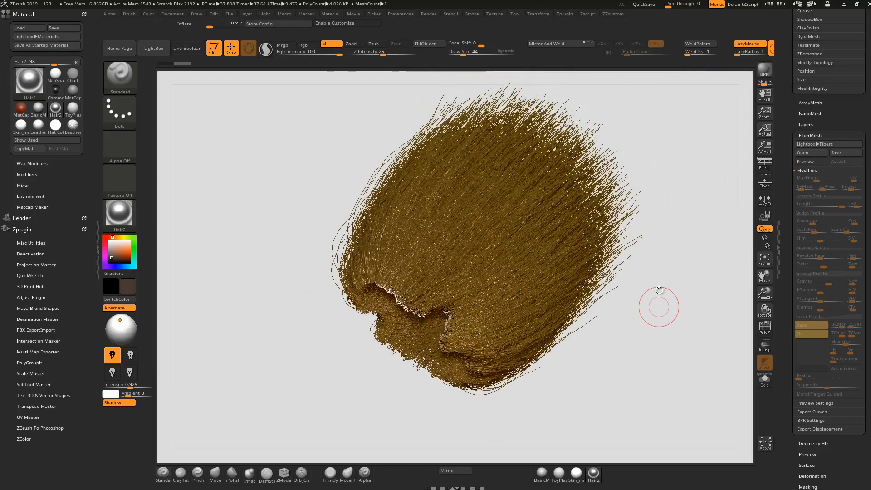
key("bracketright")
key("bracketright")
key("bracketright")
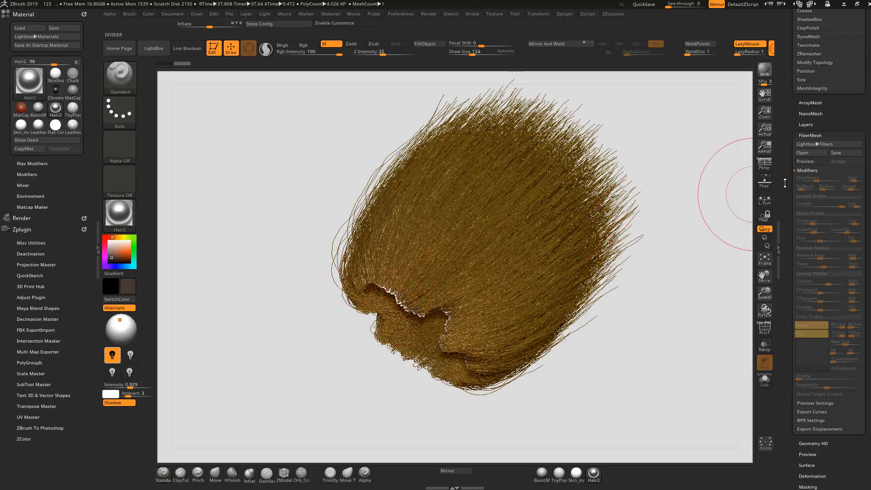
Hide scalp subtool 121, show the character subtool 120 and make it active with the face in close view
scroll(818, 159, "up", 10)
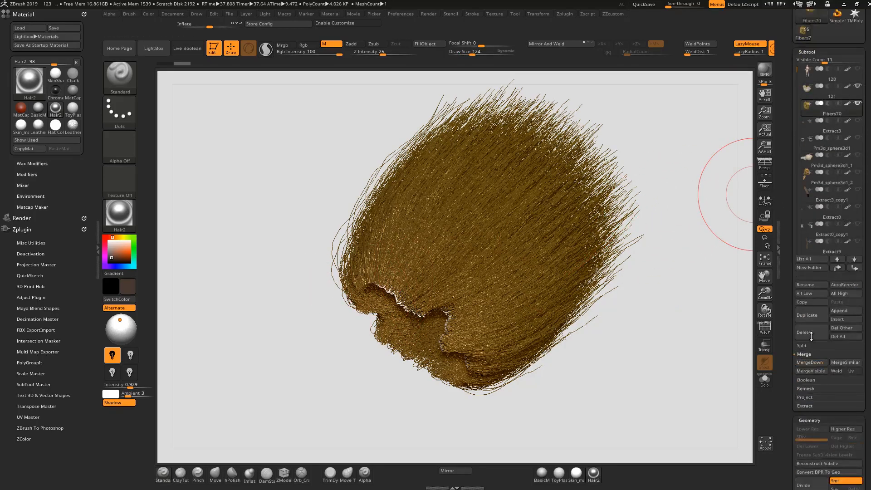
mouse_move(817, 181)
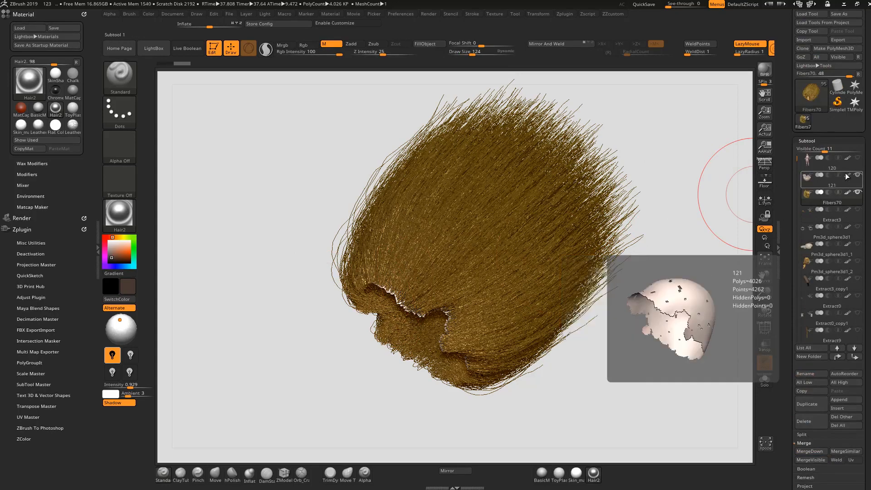
left_click(859, 176)
left_click(858, 158)
left_click_drag(625, 296, 652, 293)
left_click_drag(704, 280, 490, 335)
left_click_drag(616, 348, 641, 370, "alt")
left_click_drag(677, 306, 735, 209, "alt")
left_click(468, 290, "alt")
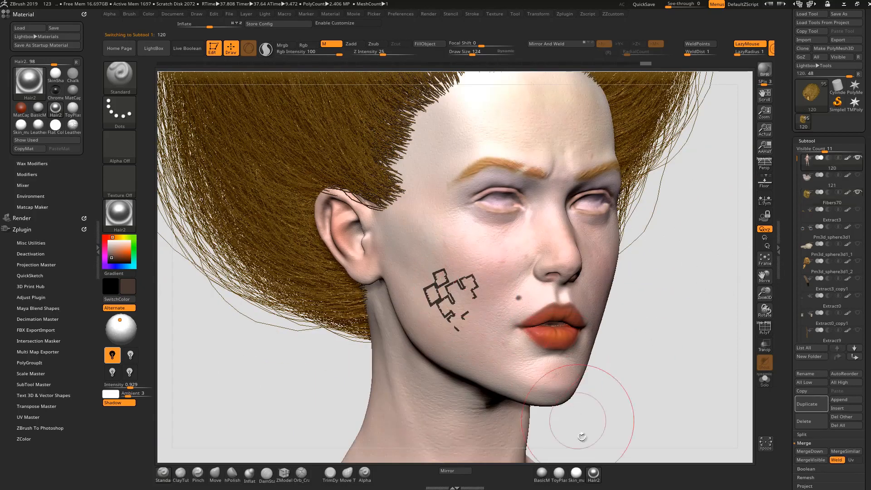
Make the skin material active and reduce the brush draw size to 80
left_click(575, 475)
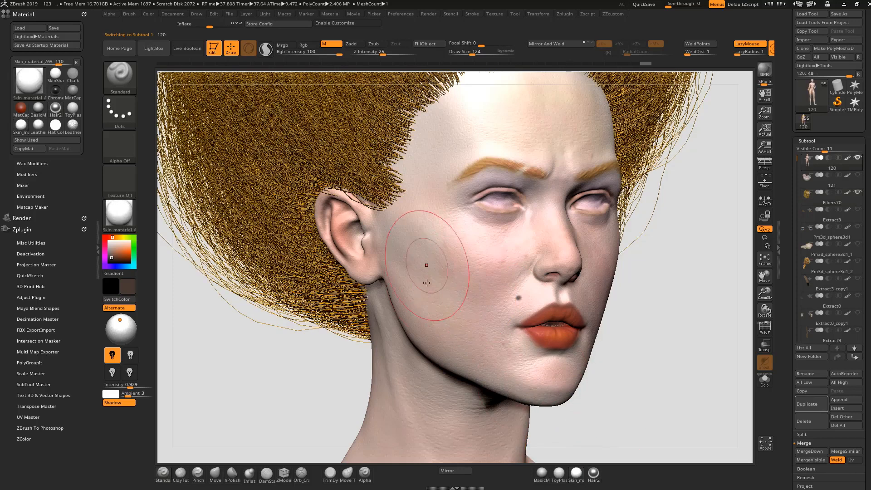
key("bracketleft")
left_click_drag(679, 312, 476, 288, "alt")
left_click_drag(625, 291, 585, 462, "shift")
left_click(577, 474)
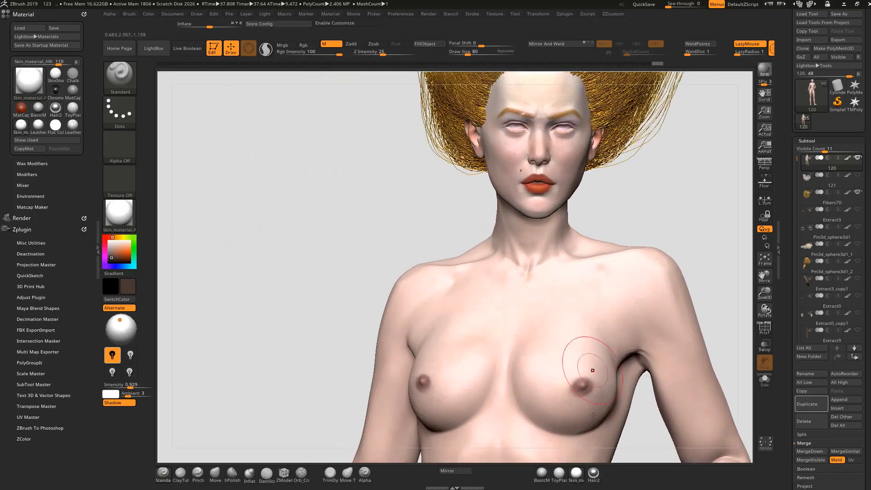
Switch to the Hair2 material and mask the body except for a small patch on the upper chest
left_click(594, 475)
left_click_drag(508, 324, 473, 330, "ctrl")
mouse_move(702, 239)
left_mouse_down("alt")
mouse_move(585, 228)
mouse_move(615, 218)
mouse_move(685, 232)
mouse_move(647, 246)
mouse_move(648, 259)
mouse_move(648, 226)
mouse_move(657, 248)
mouse_move(649, 240)
mouse_move(669, 219)
mouse_move(634, 303)
mouse_move(679, 233)
mouse_move(623, 220)
mouse_move(699, 207)
left_mouse_up("alt")
key("ctrl")
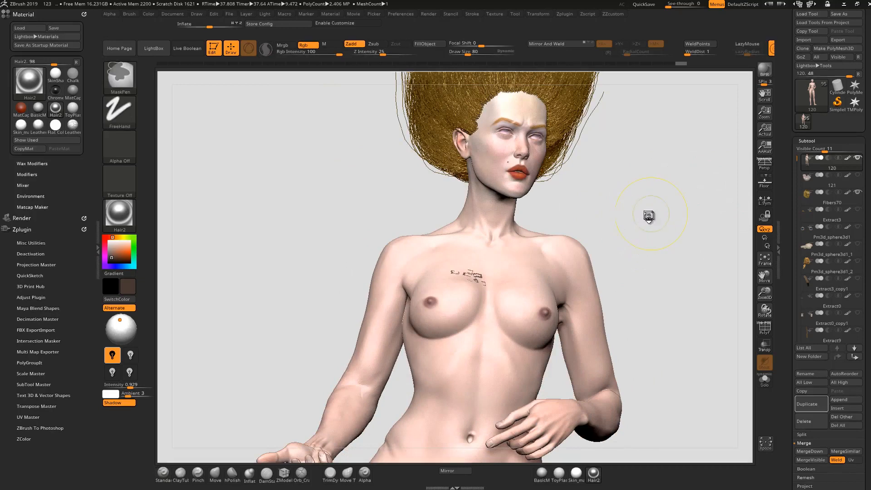
key("ctrl+z")
right_click_drag(663, 251, 630, 297, "ctrl")
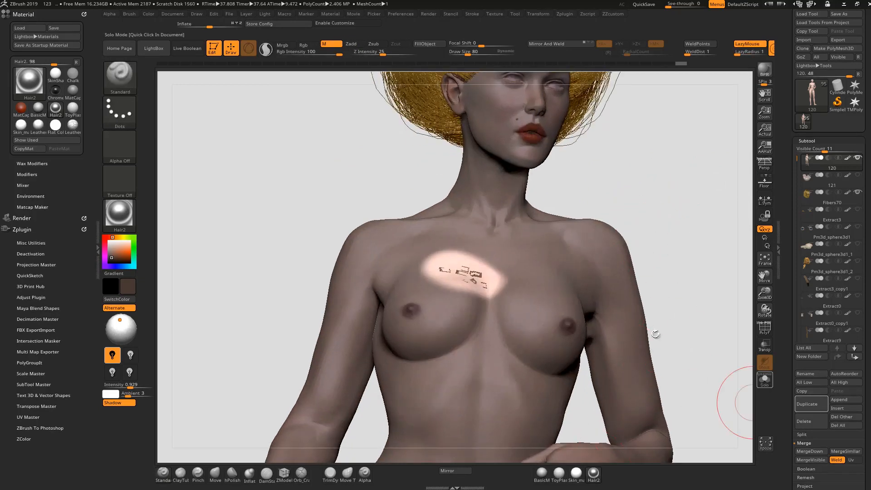
Preview the skin material and Hair2 on the isolated body subtool, then restore Hair2 and all visible subtools
left_click(765, 380)
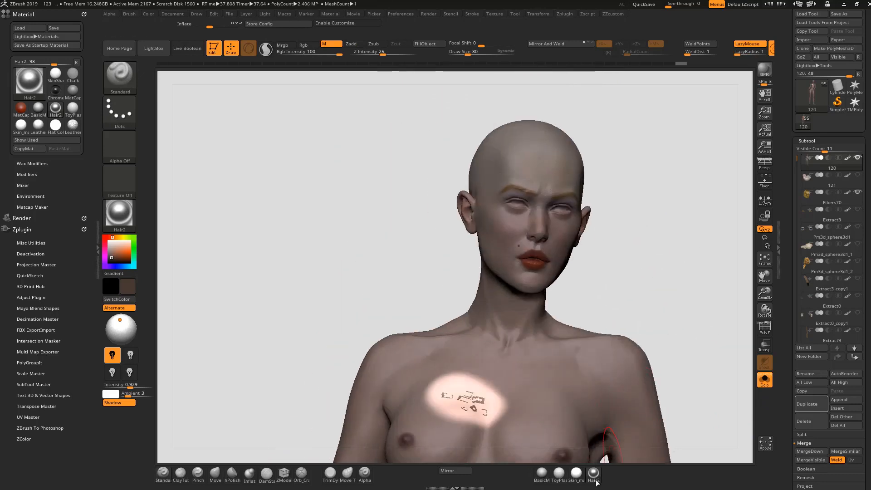
left_click(567, 475)
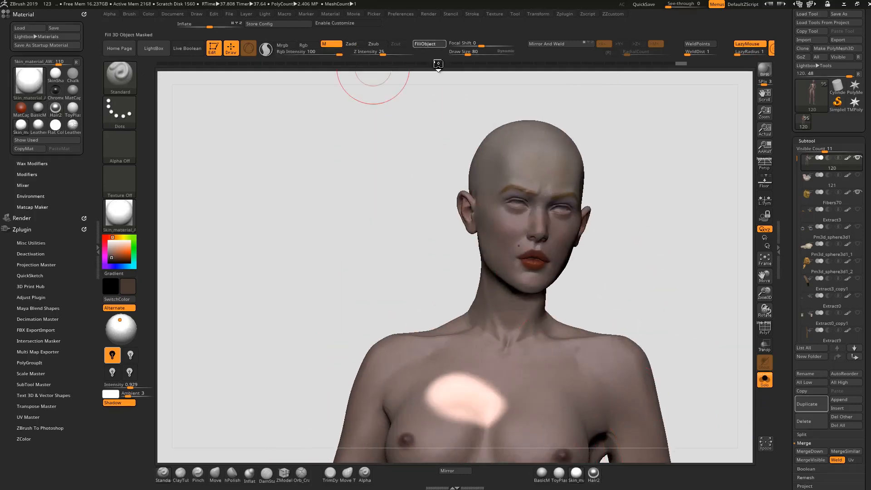
left_click(594, 474)
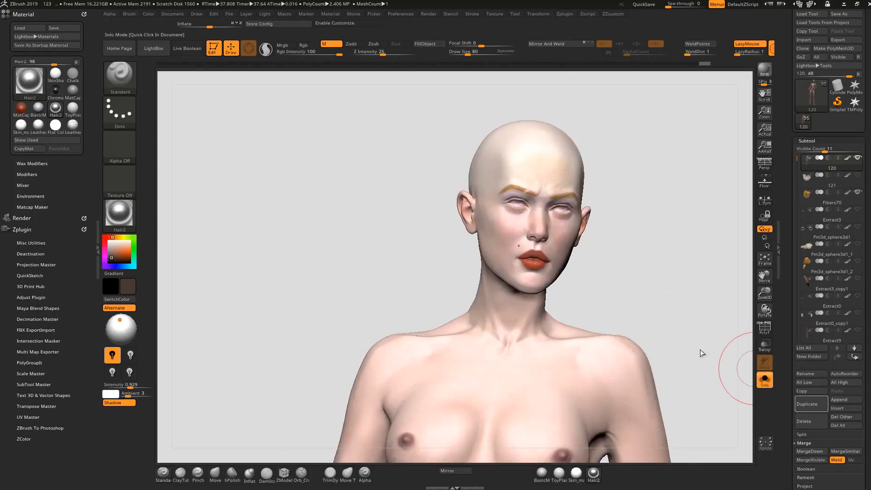
left_click(765, 380)
Examine the hair fibers and hairline from several angles and collapse the Material tray to widen the canvas
left_click_drag(678, 232, 592, 353, "alt")
mouse_move(661, 320)
left_mouse_down()
mouse_move(528, 367)
mouse_move(472, 367)
left_mouse_up()
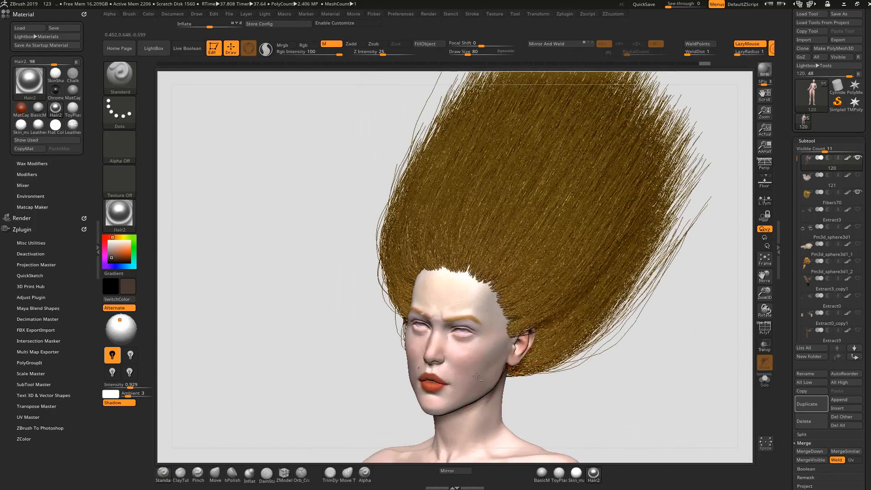
key("shift")
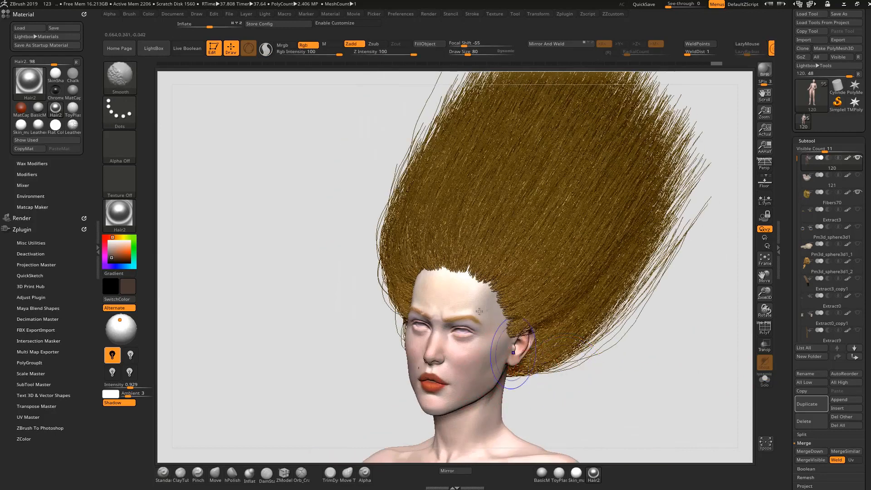
mouse_move(661, 363)
left_mouse_down()
mouse_move(668, 382)
mouse_move(577, 370)
mouse_move(699, 370)
mouse_move(676, 370)
left_mouse_up()
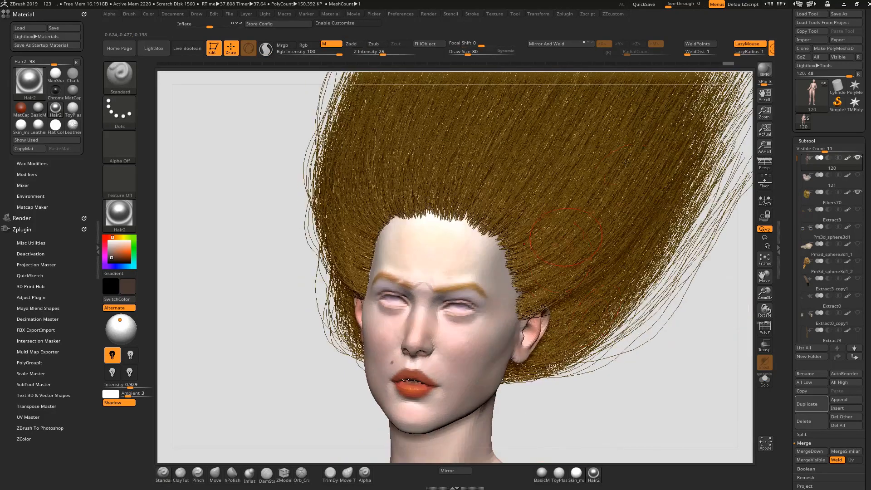
left_click_drag(612, 369, 638, 296, "alt")
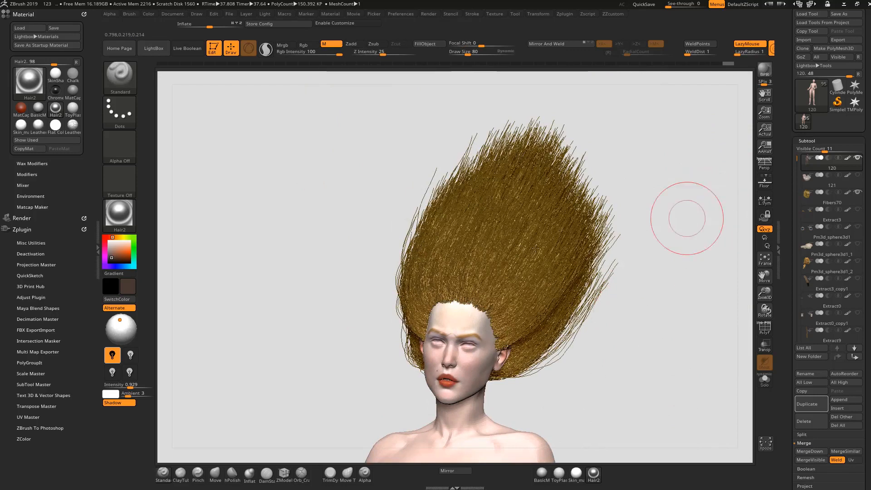
left_click(96, 249)
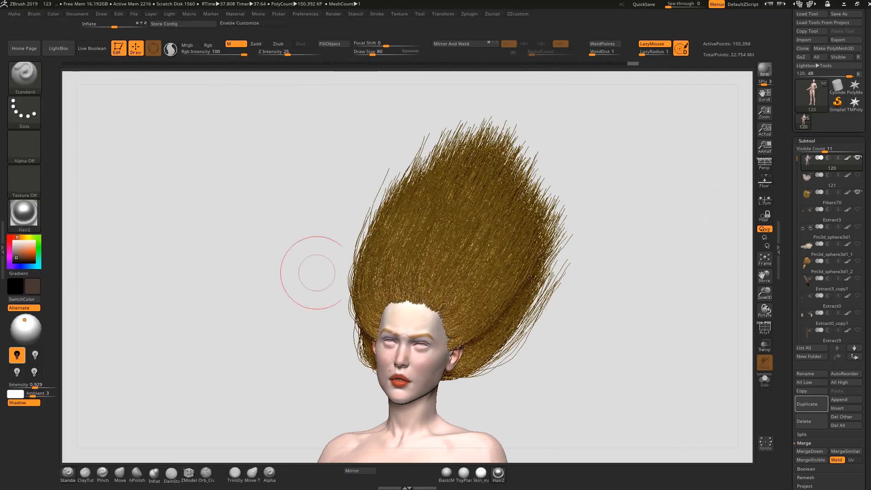
key("shift")
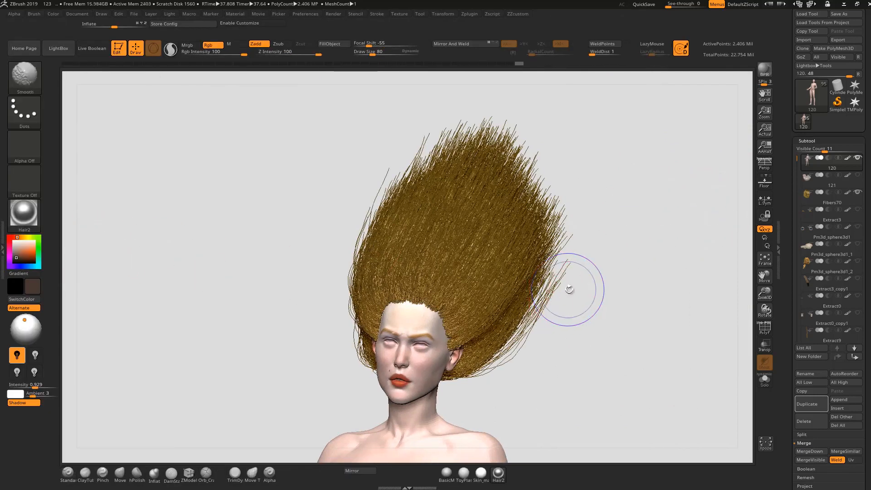
mouse_move(591, 290)
left_mouse_down("alt")
mouse_move(597, 323)
mouse_move(447, 305)
left_mouse_up("alt")
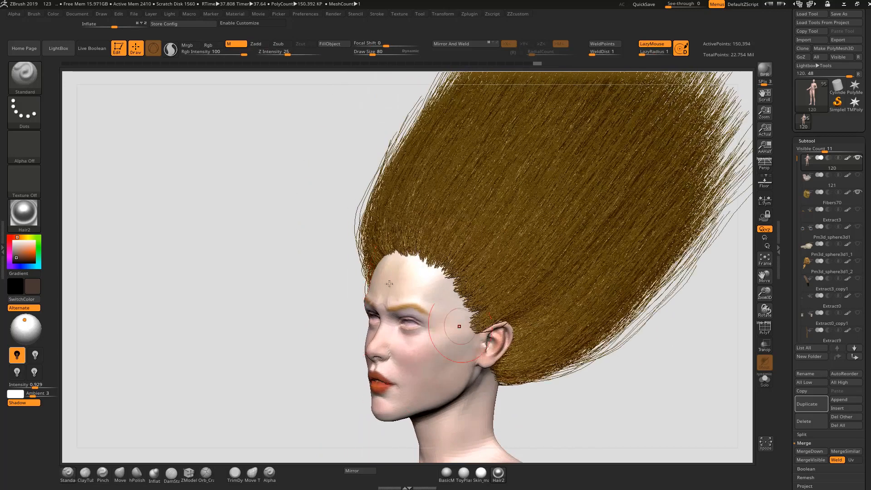
left_click_drag(625, 389, 581, 323)
Turn on the PolyFrame display and make the Fibers70 hair subtool active
left_click(765, 327)
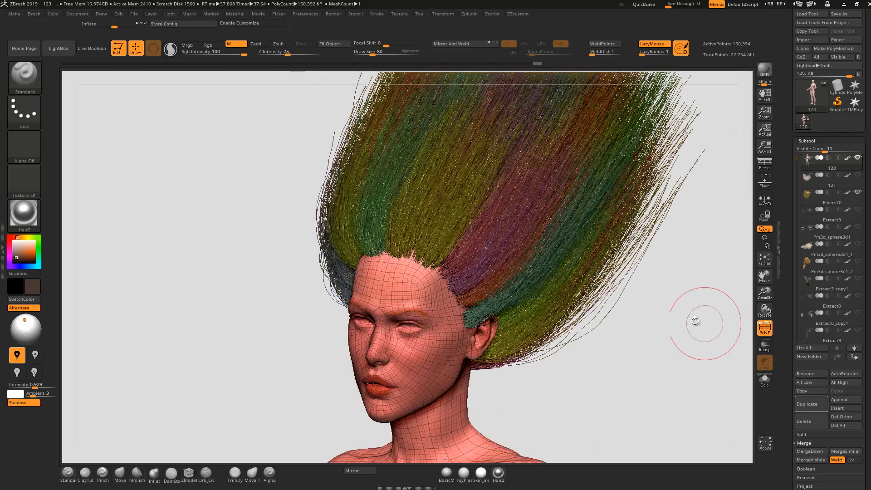
left_click_drag(670, 327, 586, 296)
left_click(586, 296, "alt")
left_click_drag(649, 375, 563, 212)
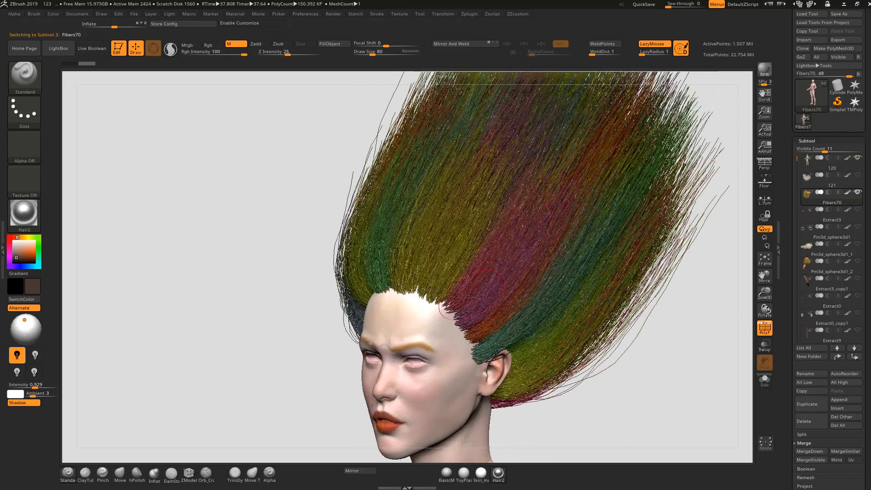
Choose the GroomHairBall brush and store the current interface configuration
key("b")
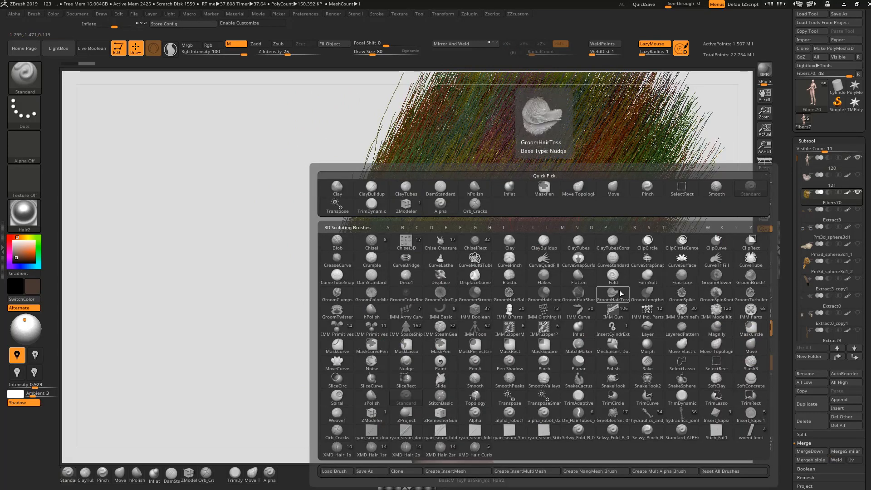
left_click(510, 293)
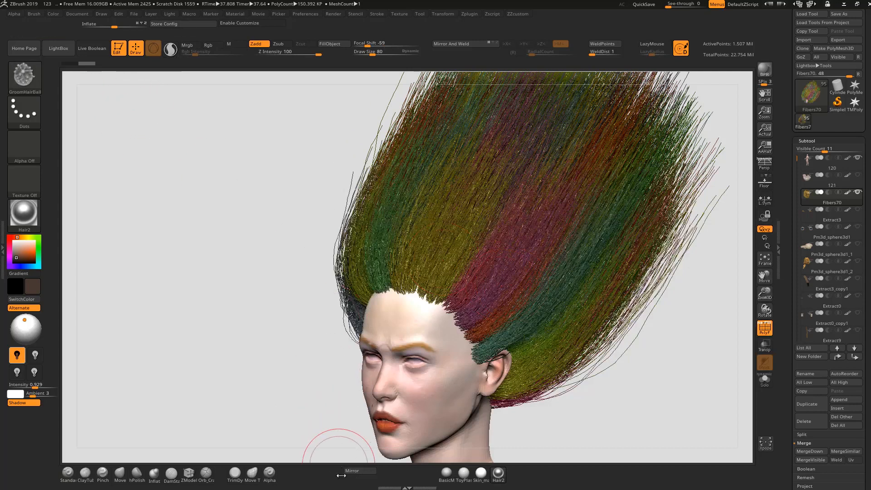
left_click(31, 15)
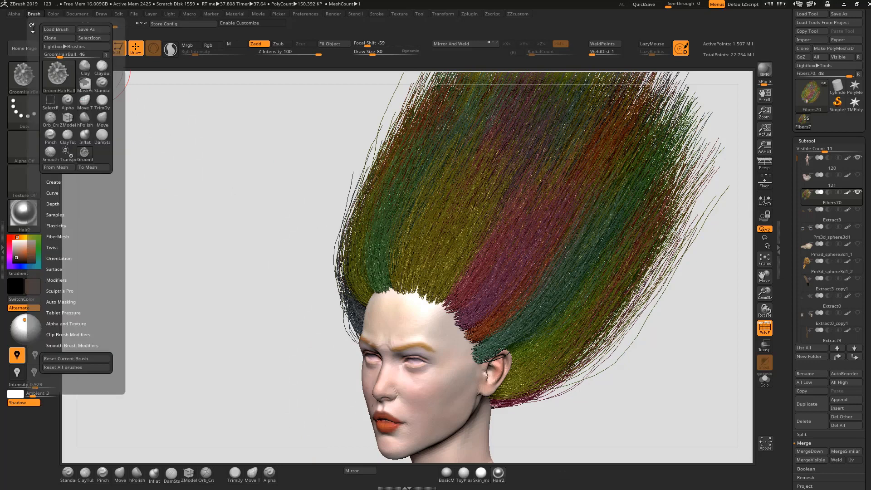
left_click(184, 24)
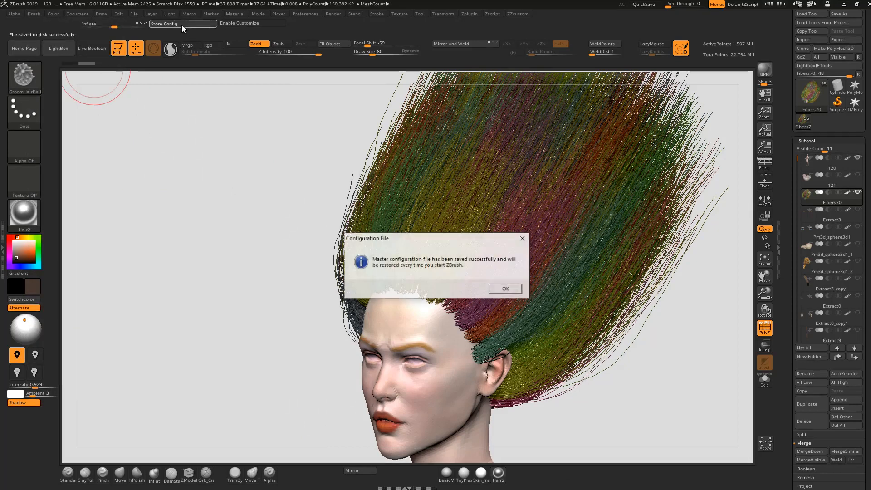
left_click(506, 289)
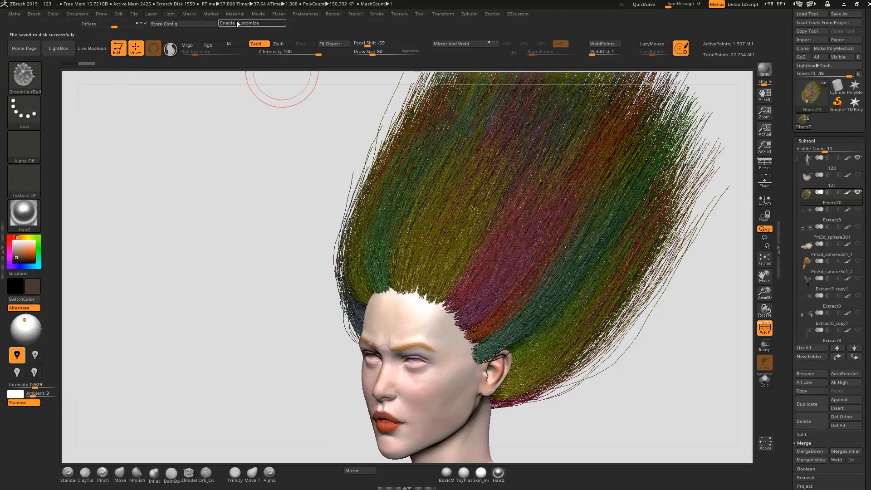
Enable interface customization, add the GroomHairBall brush to the brush shelf and make it active
left_click(229, 21)
left_click(37, 10)
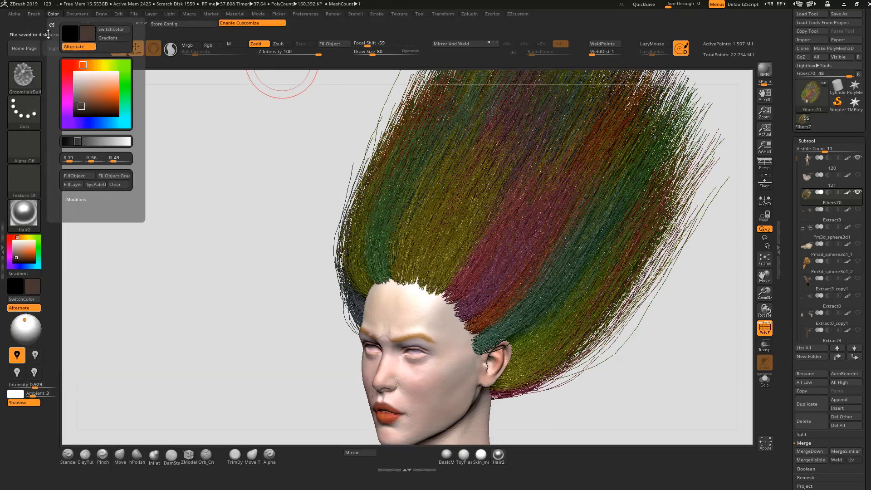
left_click(36, 13)
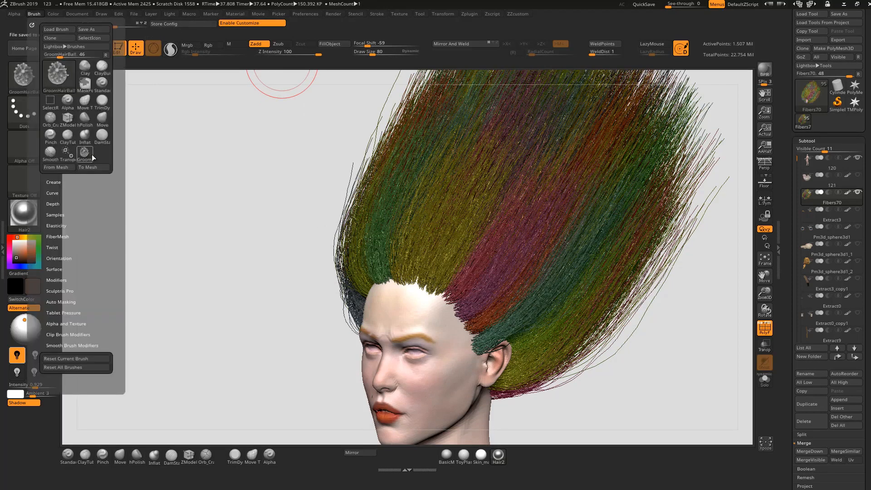
mouse_move(86, 151)
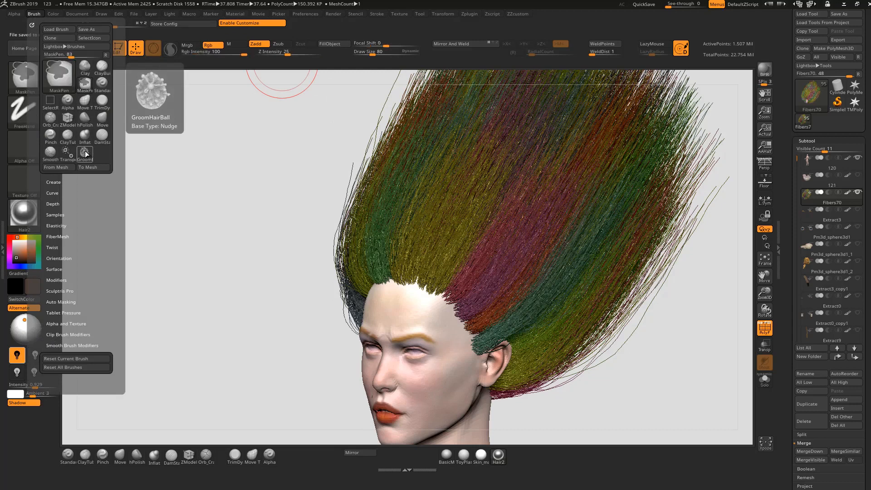
left_click_drag(85, 150, 151, 195, "ctrl+alt")
left_click_drag(518, 391, 565, 458, "ctrl+alt")
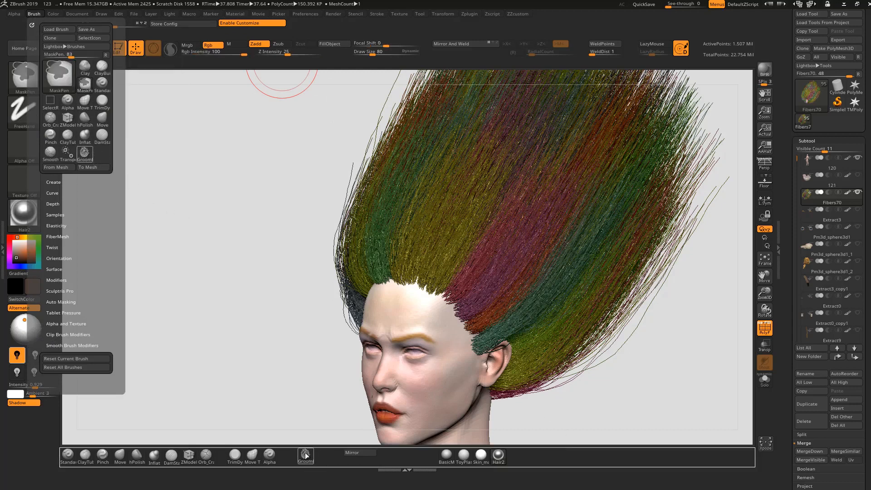
left_click(306, 455)
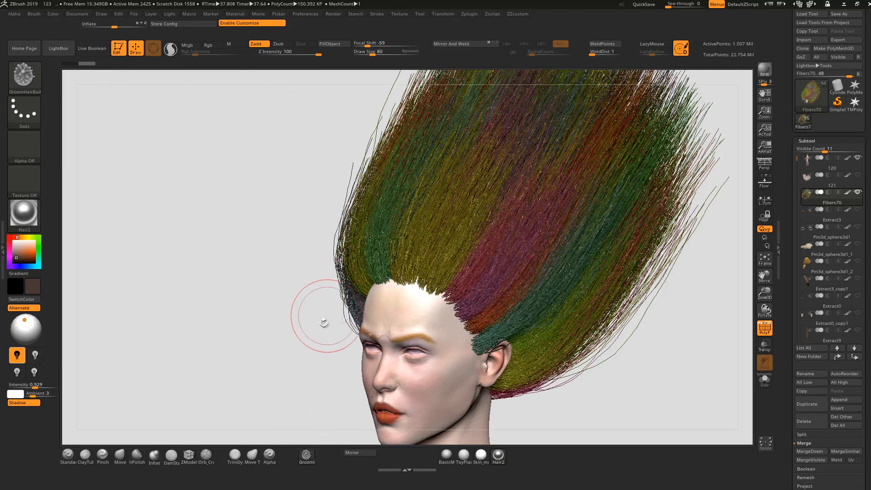
Isolate the purple fiber polygroup above the temple so that only this strand of Fibers70 is shown
mouse_move(296, 282)
left_mouse_down("alt")
mouse_move(250, 278)
mouse_move(222, 262)
left_mouse_up("alt")
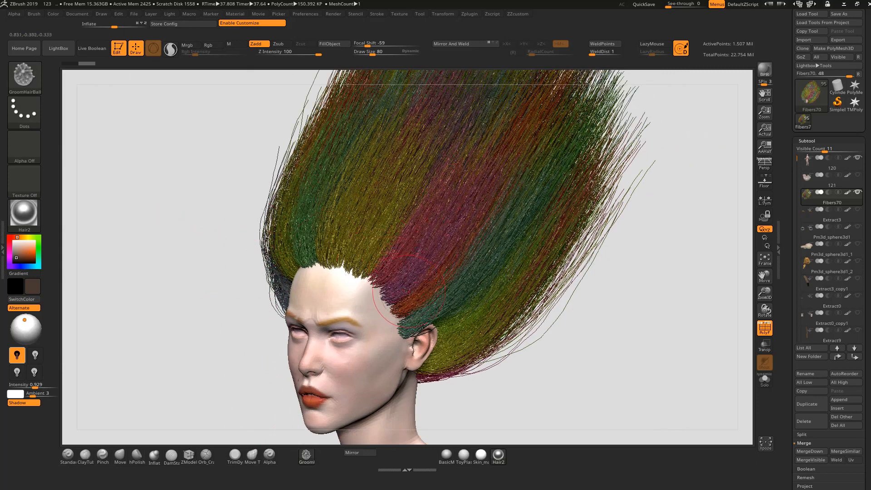
key("ctrl+shift")
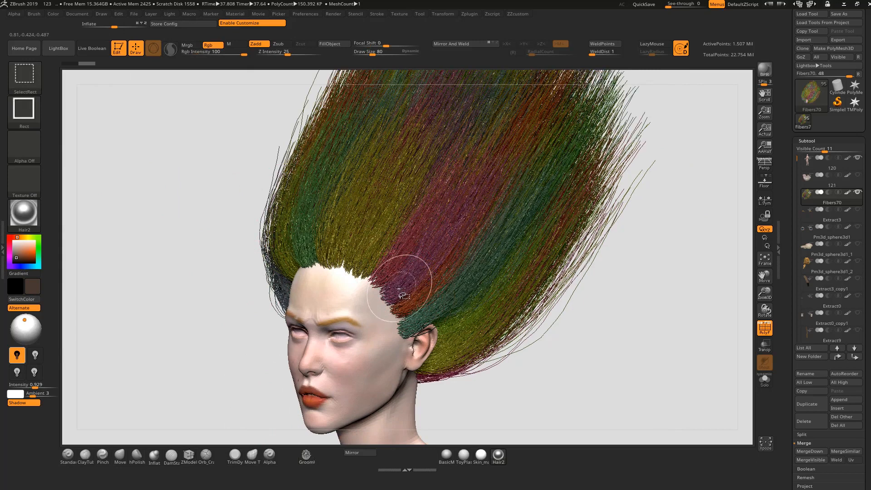
left_click(398, 290, "ctrl+shift")
left_click_drag(531, 274, 541, 206)
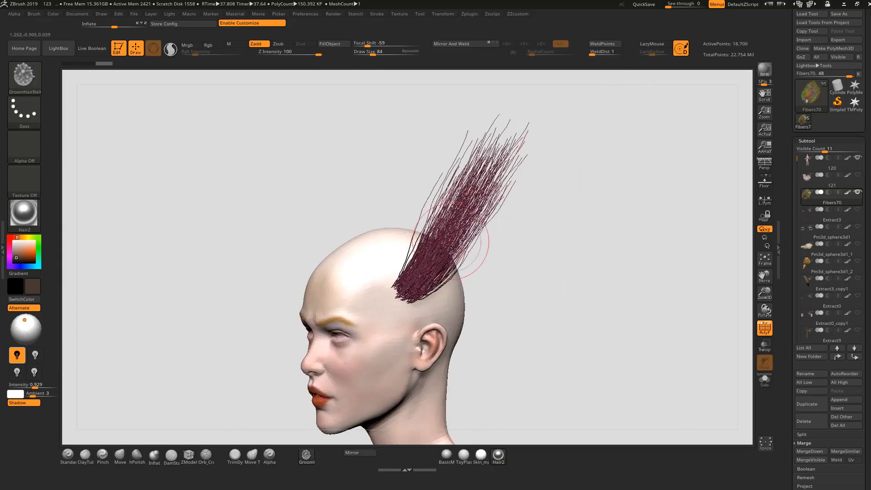
Roll the isolated strand into a ball beside the temple with GroomHairBall at draw size 124
left_click_drag(419, 282, 414, 291)
left_click_drag(557, 257, 477, 268)
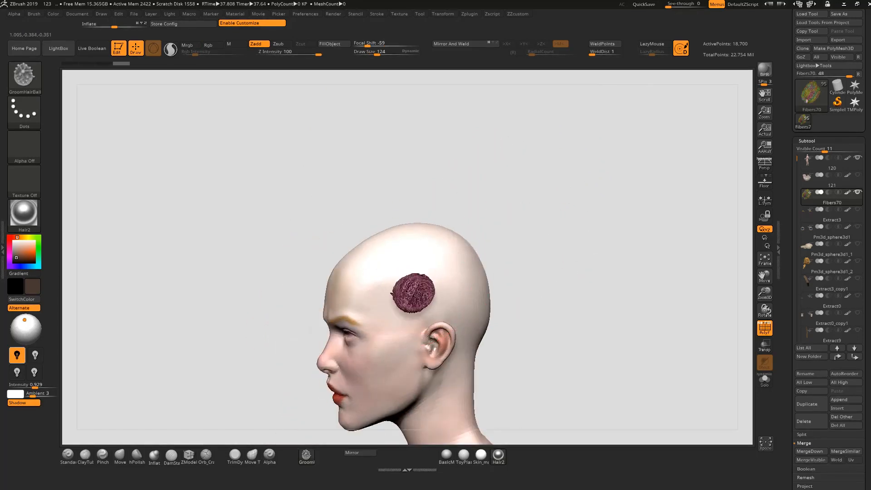
left_click_drag(579, 229, 485, 273)
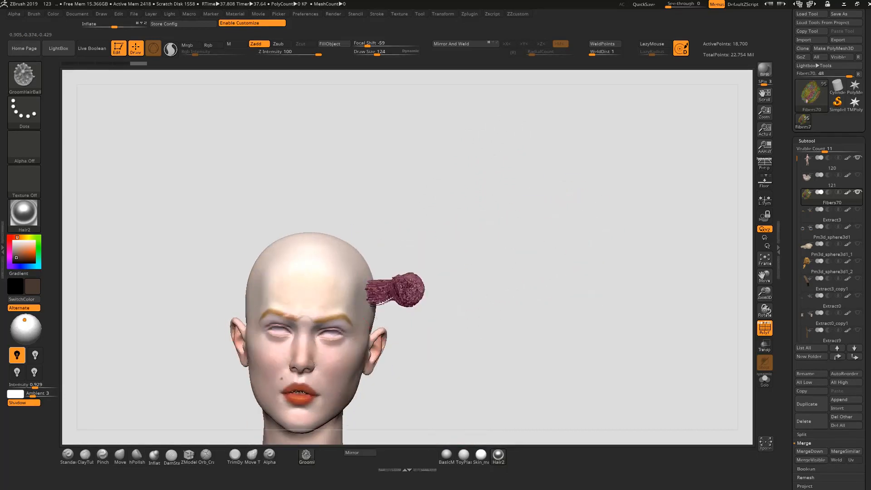
left_click_drag(421, 284, 424, 283)
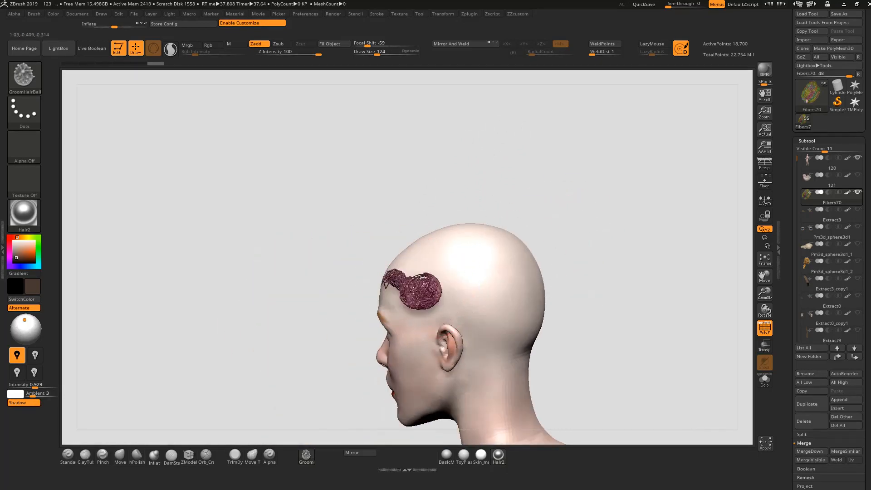
mouse_move(603, 211)
left_mouse_down()
mouse_move(646, 206)
mouse_move(525, 250)
mouse_move(582, 272)
mouse_move(600, 264)
mouse_move(558, 263)
mouse_move(531, 286)
mouse_move(522, 263)
left_mouse_up()
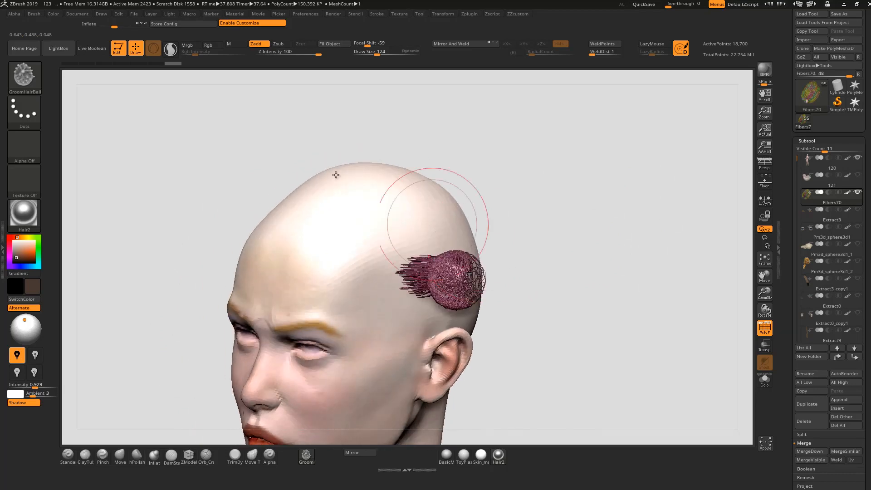
Expand the GroomHairBall brush's FiberMesh settings and work the isolated purple strand into a tighter ball beside the temple
left_click(34, 14)
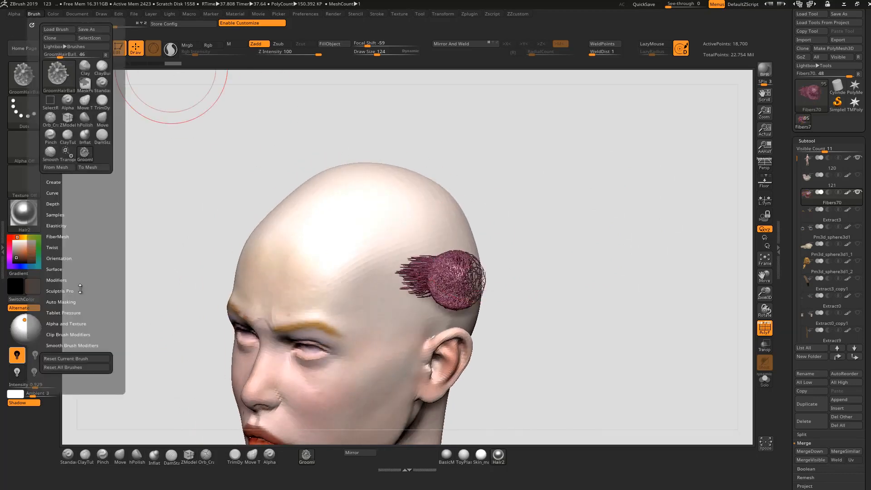
left_click(63, 236)
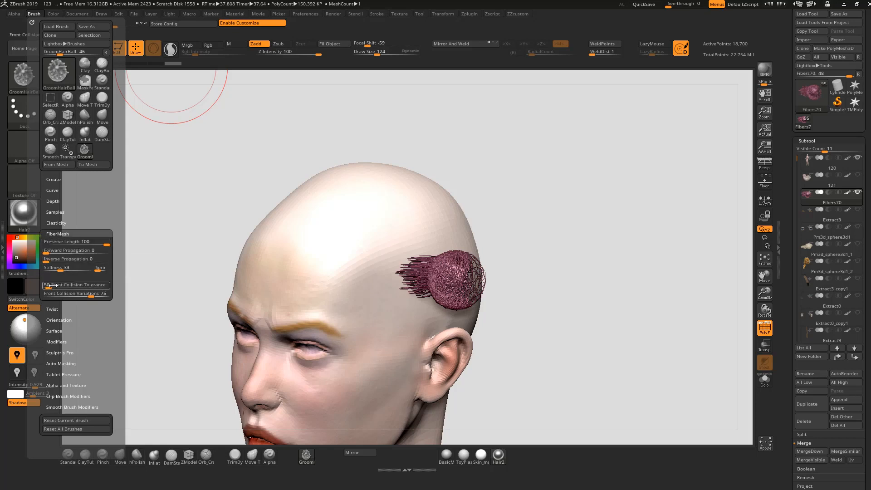
mouse_move(423, 289)
left_mouse_down()
mouse_move(467, 277)
mouse_move(433, 275)
left_mouse_up()
left_click_drag(516, 254, 472, 318)
left_click_drag(465, 268, 447, 259)
left_click_drag(542, 175, 536, 195)
mouse_move(449, 261)
left_mouse_down()
mouse_move(426, 265)
mouse_move(443, 263)
left_mouse_up()
left_click_drag(521, 236, 472, 336)
left_click_drag(436, 272, 448, 257)
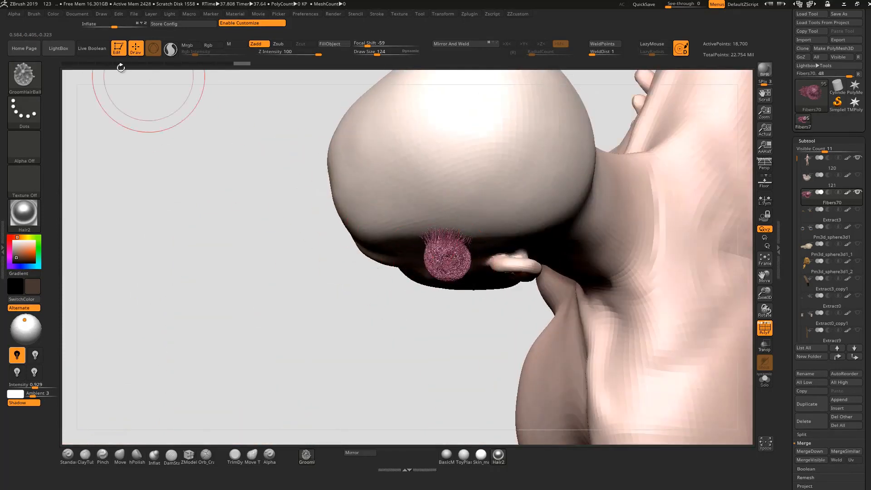
Try GroomHairBall on the purple ball with Front Collision Tolerance at about 973, undo the last stroke and return the tolerance to 0
left_click(34, 13)
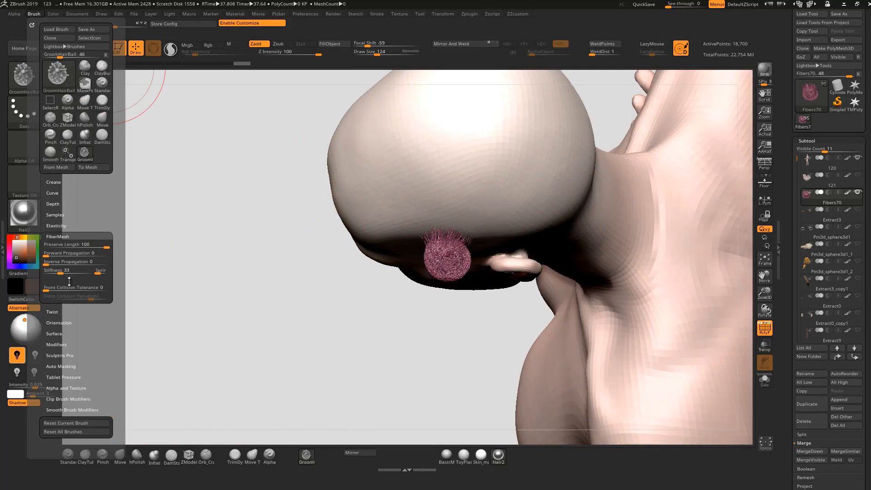
left_click_drag(70, 290, 105, 289)
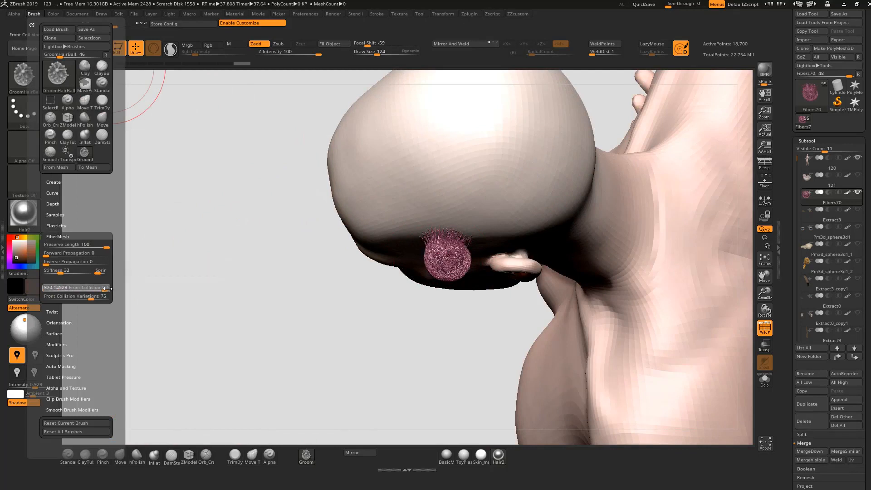
left_click_drag(447, 267, 442, 257)
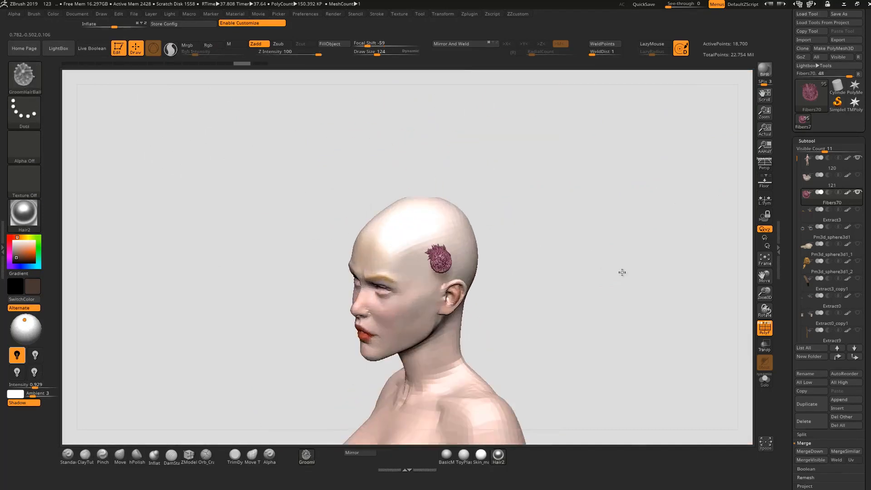
left_click_drag(622, 272, 600, 268)
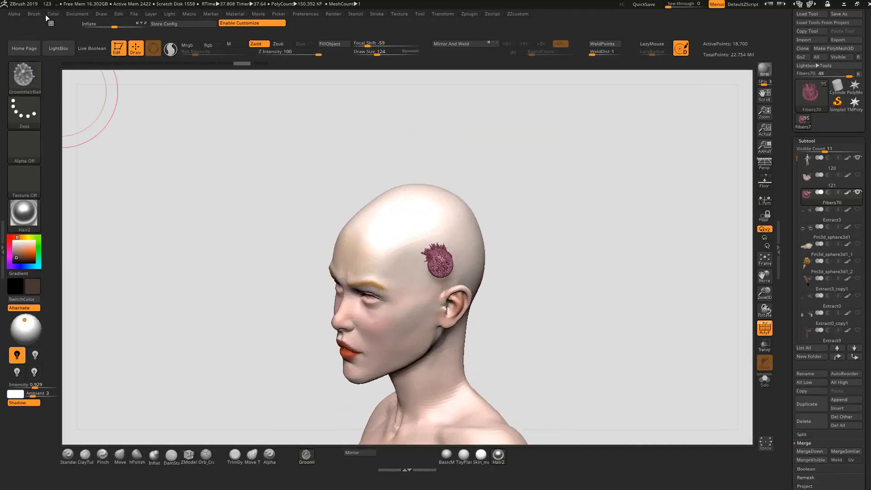
left_click_drag(196, 177, 490, 268)
left_click_drag(438, 264, 460, 235)
mouse_move(513, 259)
left_mouse_down()
mouse_move(489, 262)
mouse_move(514, 218)
left_mouse_up()
key("ctrl+z")
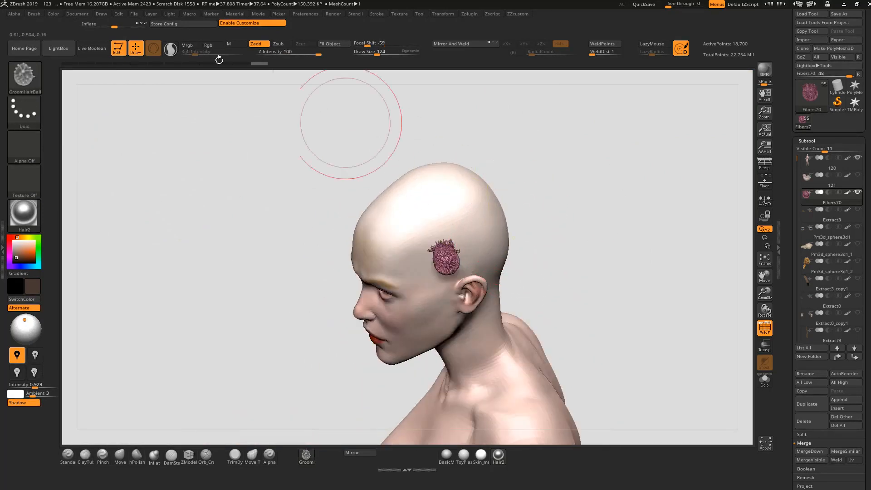
left_click(31, 14)
left_click_drag(69, 286, 43, 291)
Activate the Move brush and dock the Brush palette in the side tray with its FiberMesh settings in view
mouse_move(520, 195)
left_mouse_down()
mouse_move(572, 192)
mouse_move(544, 208)
left_mouse_up()
key("b")
key("m")
key("v")
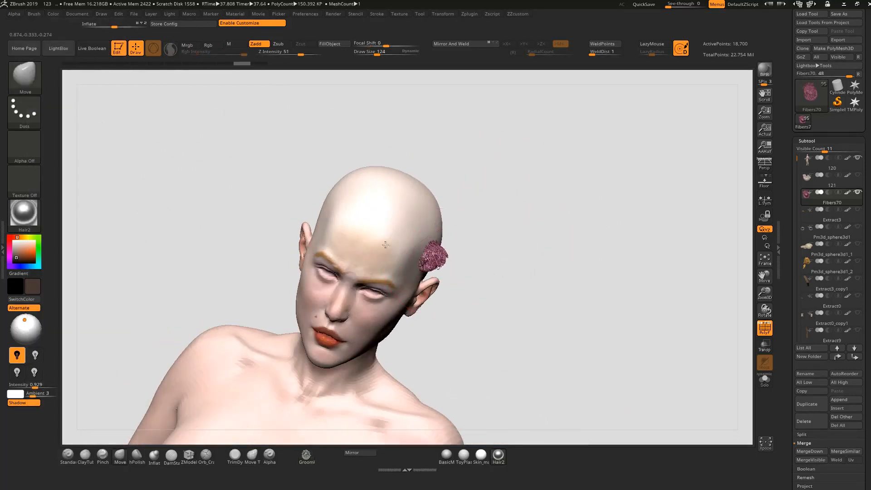
left_click(34, 14)
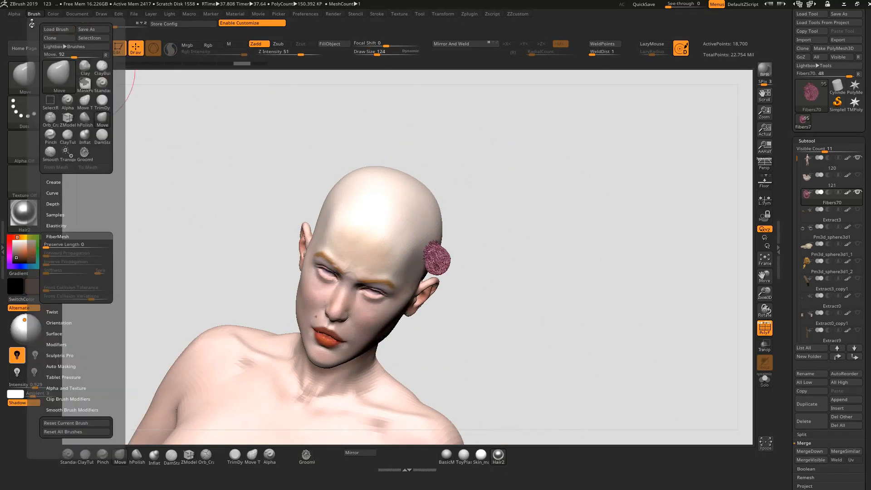
left_click_drag(28, 24, 29, 51)
mouse_move(83, 179)
left_mouse_down()
mouse_move(82, 85)
mouse_move(78, 125)
mouse_move(45, 191)
left_mouse_up()
left_click(30, 241)
left_click_drag(83, 37, 80, 227)
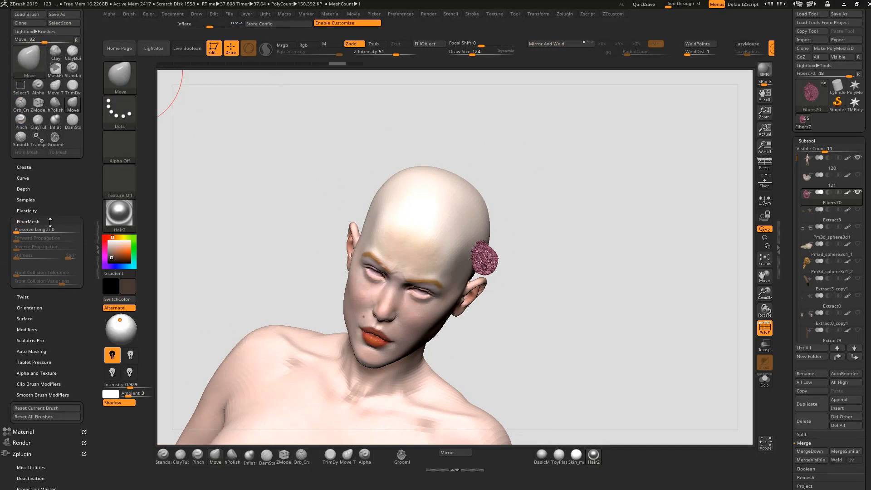
left_click_drag(522, 254, 554, 214)
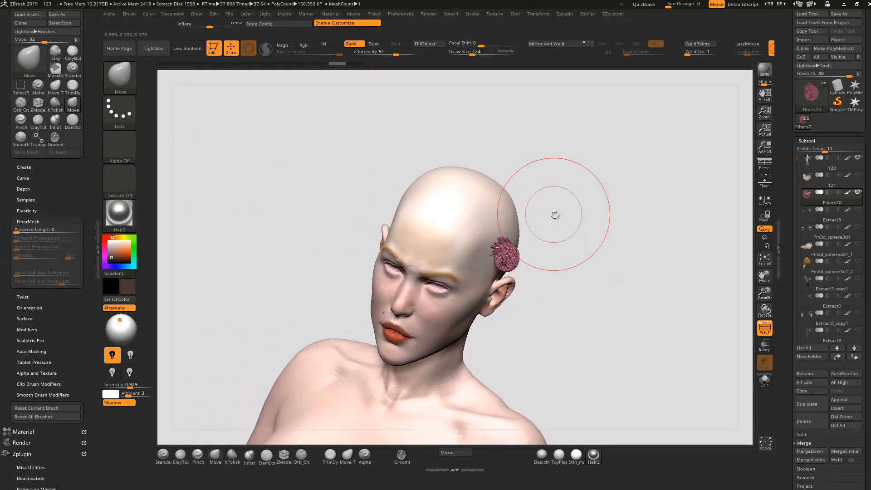
Switch back to GroomHairBall and try Front Collision Tolerance at about 156 on the purple strand, undoing the last stroke
left_click(401, 455)
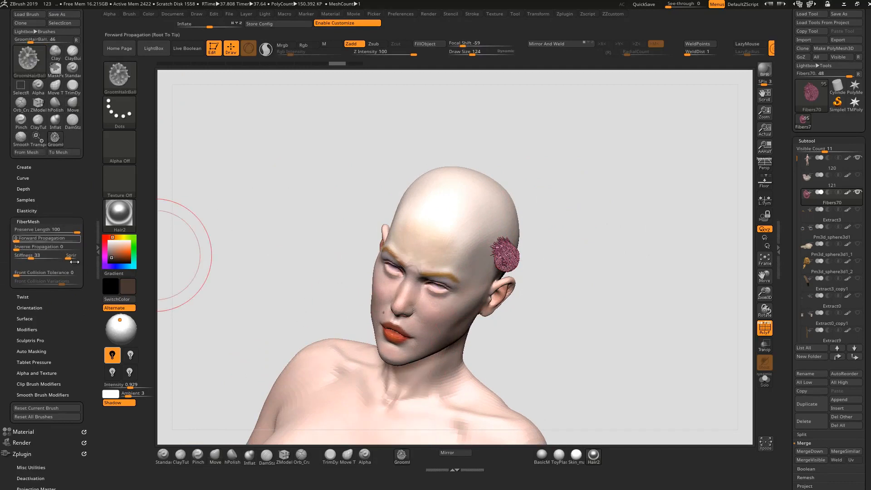
left_click_drag(20, 273, 26, 275)
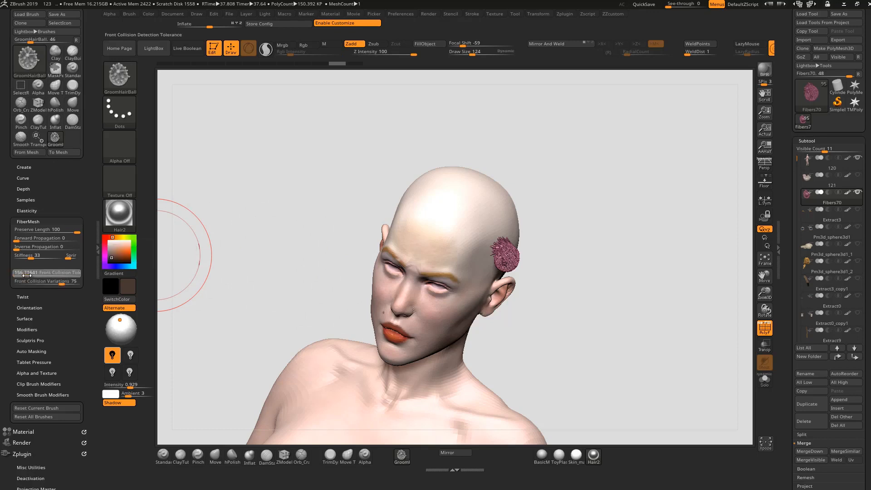
left_click(26, 276)
left_click_drag(503, 259, 520, 254)
left_click_drag(590, 249, 581, 250)
mouse_move(512, 255)
left_mouse_down()
mouse_move(441, 245)
mouse_move(456, 242)
left_mouse_up()
mouse_move(598, 227)
left_mouse_down()
mouse_move(544, 226)
mouse_move(551, 286)
mouse_move(521, 296)
mouse_move(469, 344)
left_mouse_up()
key("ctrl+z")
left_click_drag(587, 234, 527, 176)
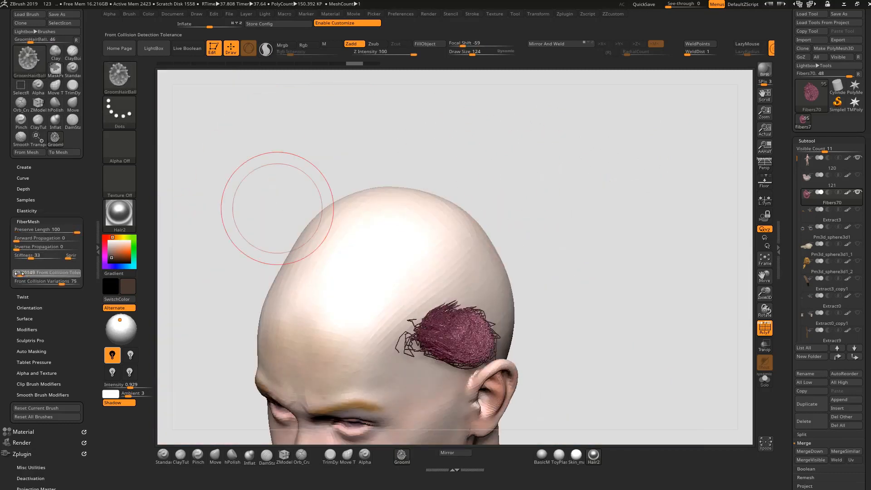
Return Front Collision Tolerance to 0 and roll the purple strand into a ball beside the temple again
left_click_drag(539, 227, 526, 200, "alt")
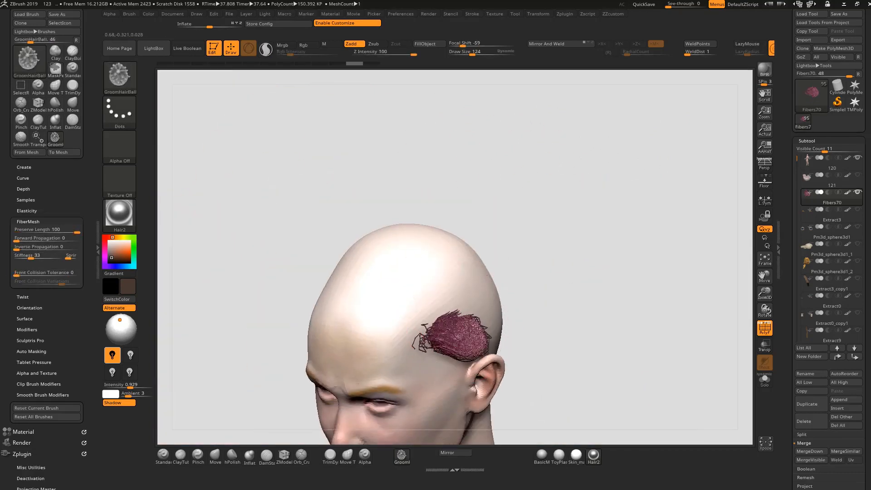
mouse_move(496, 344)
left_mouse_down()
mouse_move(472, 348)
mouse_move(463, 338)
left_mouse_up()
mouse_move(548, 310)
left_mouse_down()
mouse_move(584, 262)
mouse_move(580, 288)
mouse_move(563, 304)
left_mouse_up()
left_click_drag(529, 303, 409, 359)
mouse_move(591, 239)
left_mouse_down("alt")
mouse_move(613, 228)
mouse_move(558, 258)
mouse_move(566, 243)
mouse_move(580, 243)
left_mouse_up("alt")
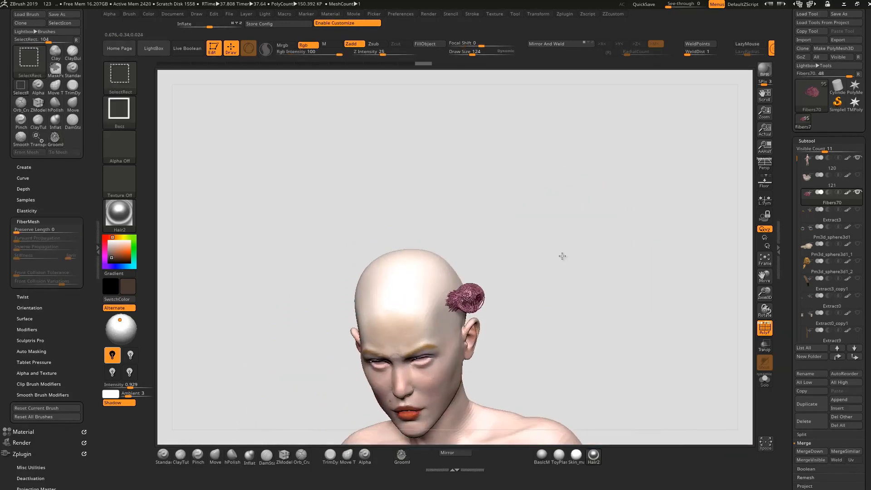
Isolate the teal-green fiber polygroup in front of the ear and roll it into a ball beside the ear
left_click(569, 252, "ctrl+shift")
left_click(472, 325, "ctrl+shift")
left_click_drag(543, 310, 472, 344)
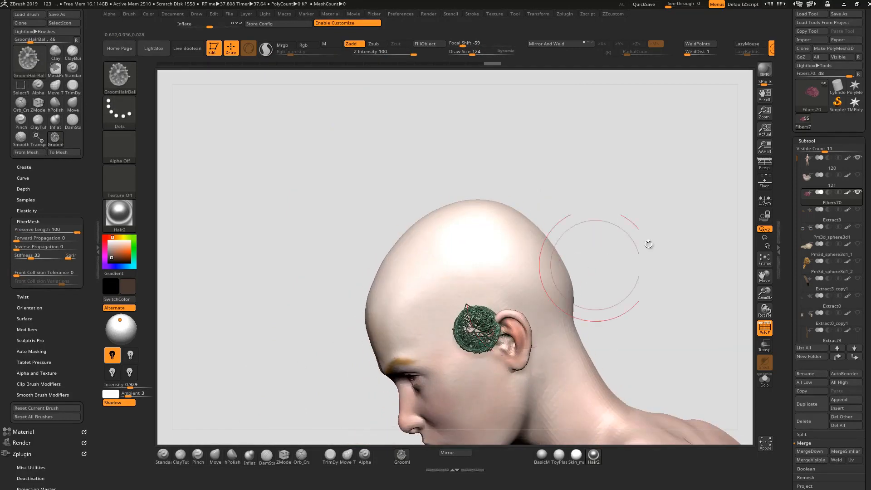
left_click_drag(608, 259, 644, 241)
Isolate the yellow-green polygroup behind the ear, roll it into a ball just above the ear and show all fibers again
left_click(630, 248, "ctrl+shift")
left_click(459, 307, "ctrl+shift")
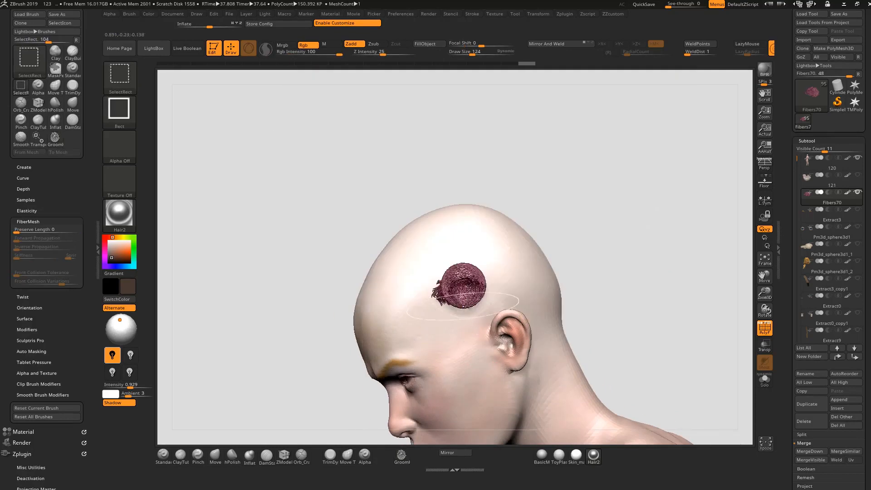
left_click(622, 276, "ctrl+shift")
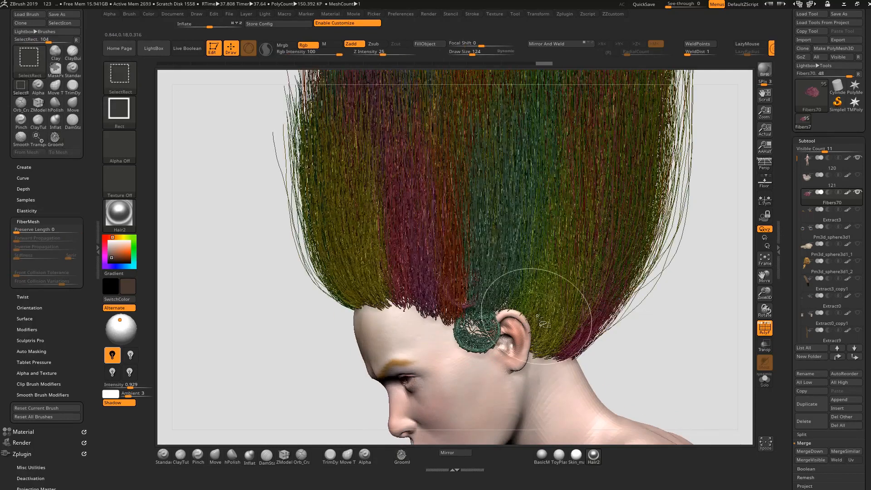
left_click(534, 316, "ctrl+shift")
left_click_drag(534, 316, 533, 303)
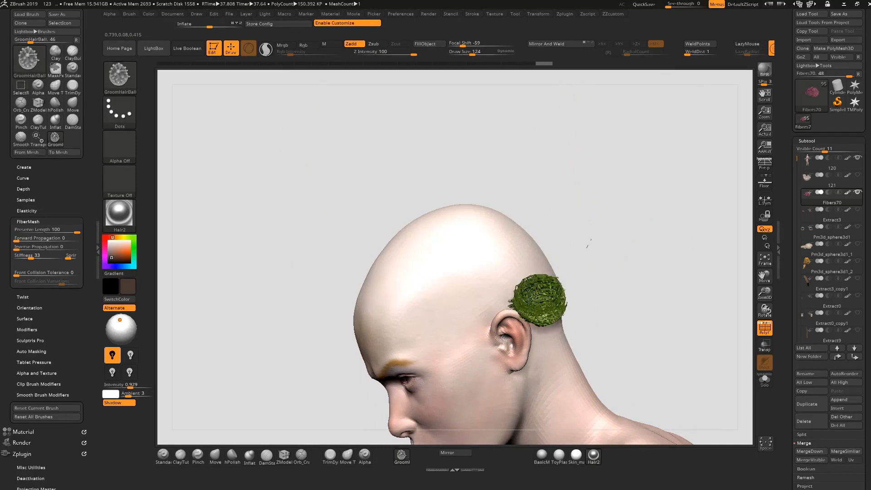
left_click(608, 267, "ctrl+shift")
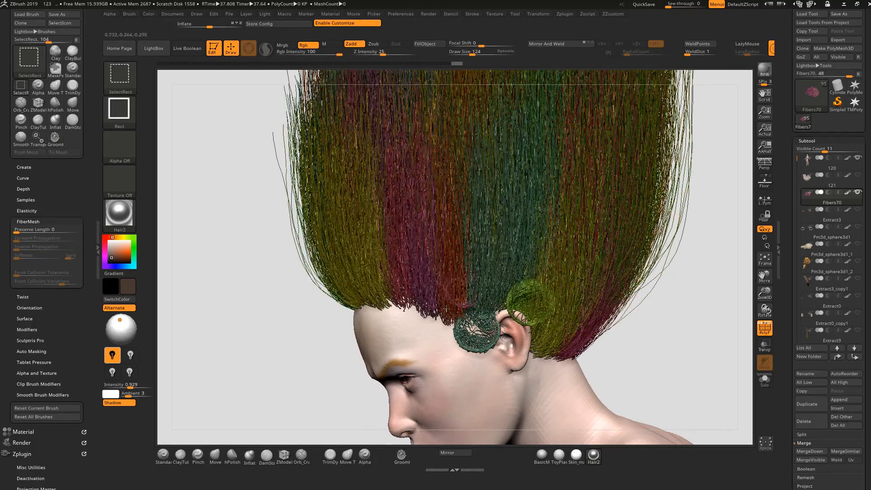
Isolate the orange polygroup at the temple, roll it into a ball at the hairline and show all fibers again
left_click(446, 311, "ctrl+shift")
mouse_move(446, 311)
left_mouse_down()
mouse_move(436, 309)
mouse_move(445, 313)
left_mouse_up()
left_click_drag(617, 252, 583, 248)
left_click(584, 248, "ctrl+shift")
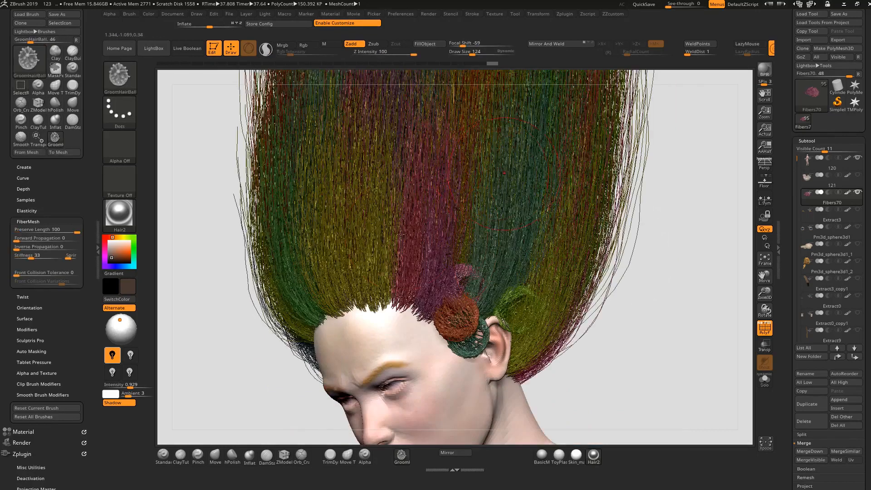
Isolate and roll the violet and pink polygroups along the front hairline into two separate balls, using draw size 104 for the pink one
left_click(430, 312, "ctrl+shift")
left_click_drag(430, 312, 435, 309)
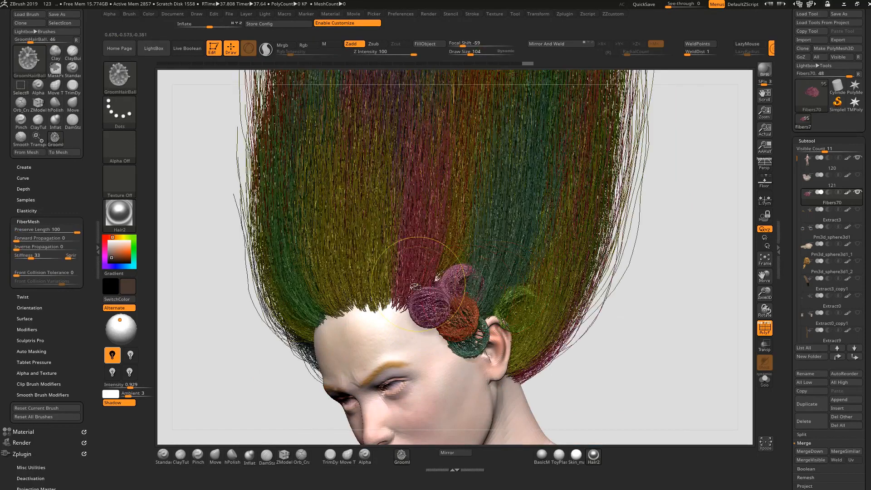
left_click(412, 287, "ctrl+shift")
left_click_drag(412, 286, 432, 286)
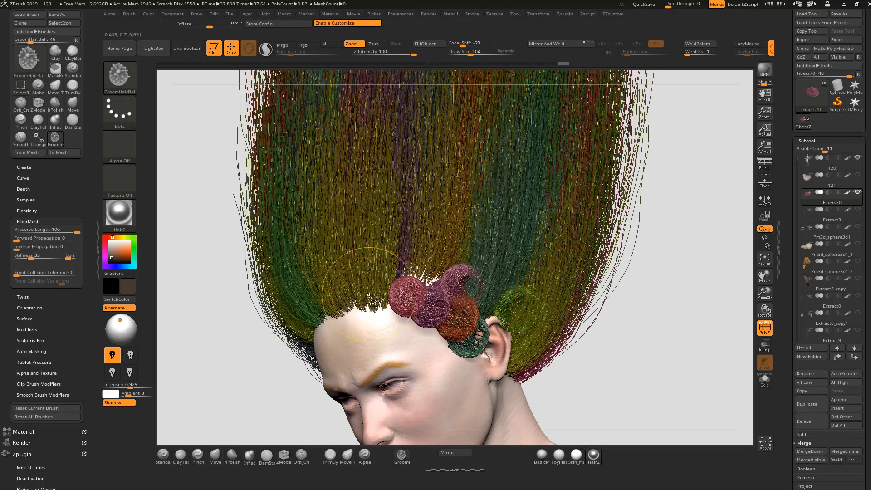
Isolate the olive polygroup above the forehead, roll it into a ball at the hairline and show all fibers again
left_click(372, 297, "ctrl+shift")
left_click_drag(372, 297, 371, 294)
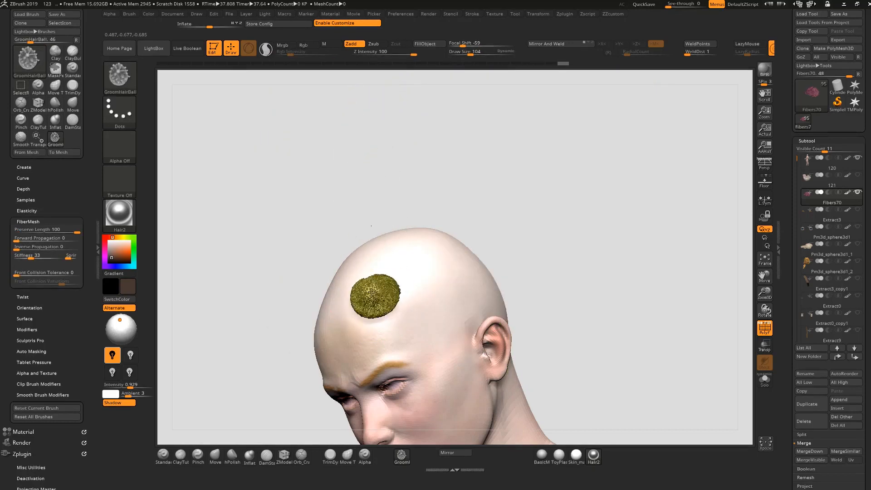
left_click(560, 258, "ctrl+shift")
Isolate the mustard-yellow polygroup behind the front row of balls, roll it into a ball and show all fibers again
left_click(432, 257, "ctrl+shift")
left_click_drag(436, 275, 436, 275)
left_click_drag(536, 250, 457, 265)
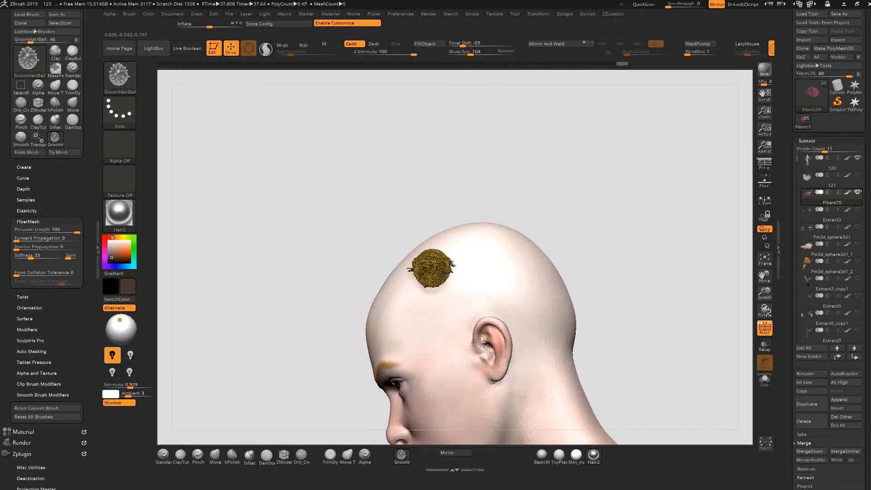
left_click(615, 251, "ctrl+shift")
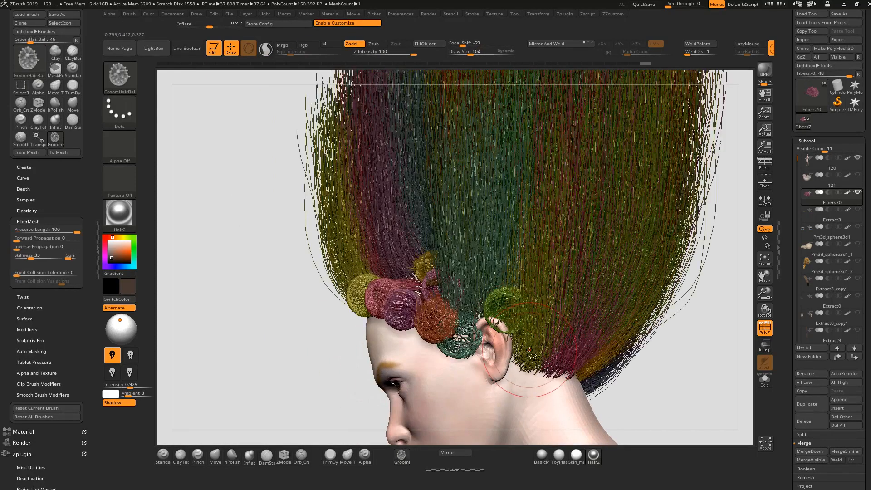
Isolate the yellow polygroup low behind the ear, roll it into a ball beside the neck and show all fibers again
left_click(530, 350, "ctrl+shift")
left_click_drag(529, 350, 544, 356)
left_click(590, 286, "ctrl+shift")
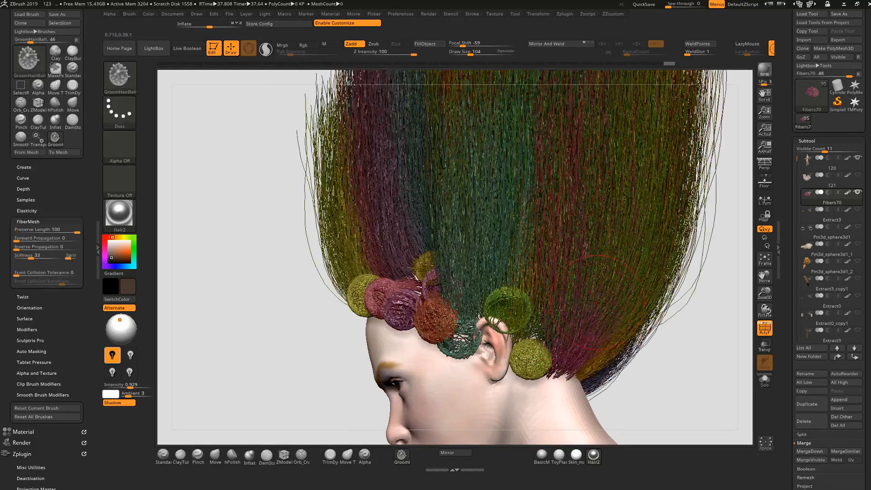
Isolate the teal polygroup above the ear, roll it into a ball in front of the ear and restore full visibility
left_click(475, 301, "ctrl+shift")
left_click_drag(476, 301, 471, 301)
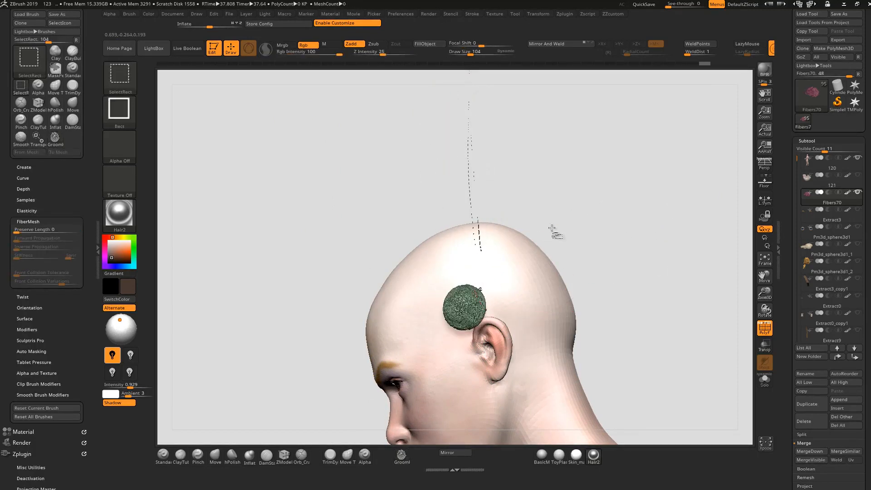
left_click(505, 220, "ctrl+shift")
Isolate the crimson polygroup at the nape, roll all its fibers into a ball behind the ear and show all fibers again
left_click_drag(277, 343, 493, 208)
mouse_move(606, 272)
left_mouse_down()
mouse_move(576, 261)
mouse_move(579, 300)
mouse_move(604, 327)
mouse_move(577, 346)
mouse_move(579, 370)
mouse_move(557, 330)
mouse_move(550, 334)
left_mouse_up()
left_click(559, 323, "ctrl+shift")
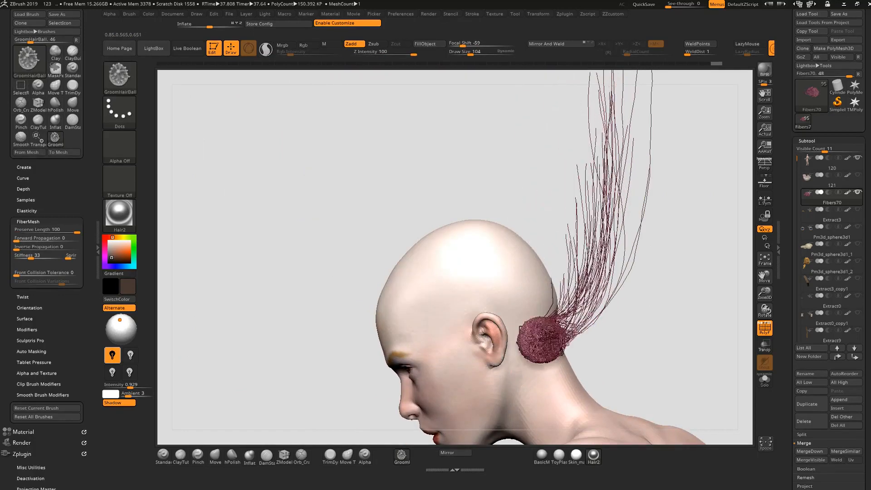
left_click_drag(642, 319, 616, 321)
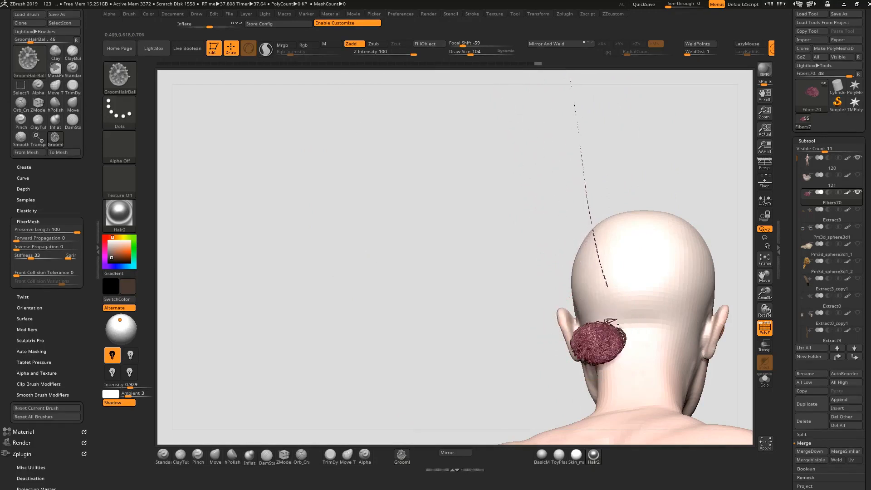
left_click_drag(490, 365, 658, 285)
left_click(658, 286, "ctrl+shift")
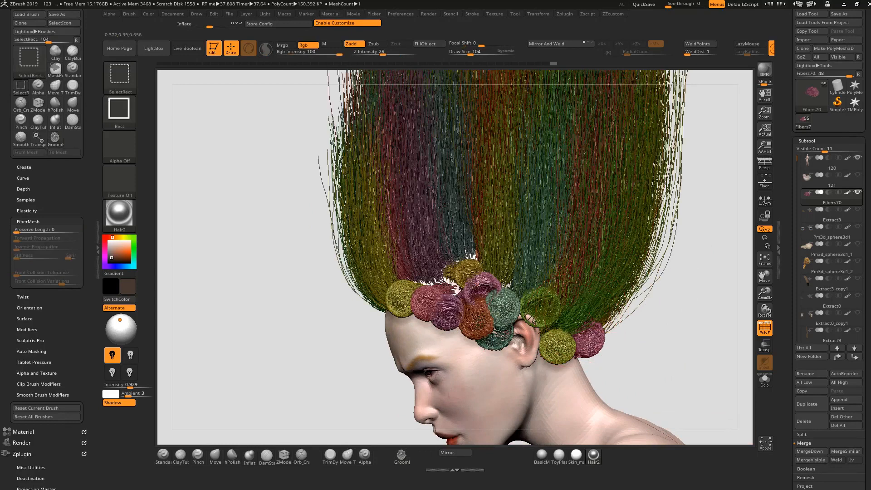
Isolate the green polygroup behind the ear, roll it into a ball above the crimson one and show all fibers again
left_click(575, 316, "ctrl+shift")
mouse_move(650, 288)
left_mouse_down()
mouse_move(665, 321)
mouse_move(670, 307)
left_mouse_up()
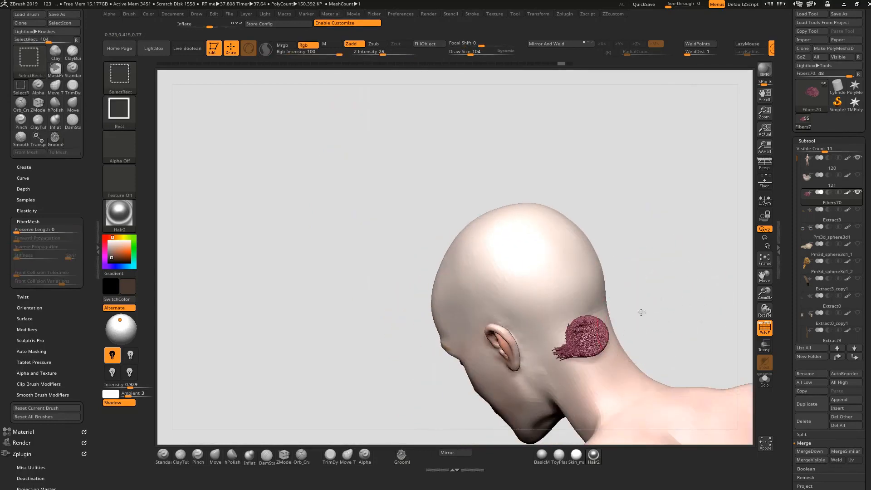
left_click(671, 308, "ctrl+shift")
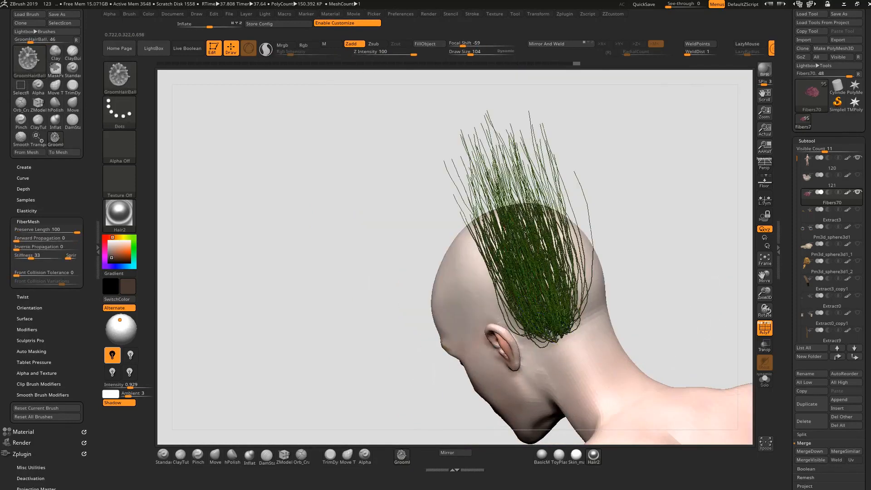
left_click_drag(565, 314, 573, 321)
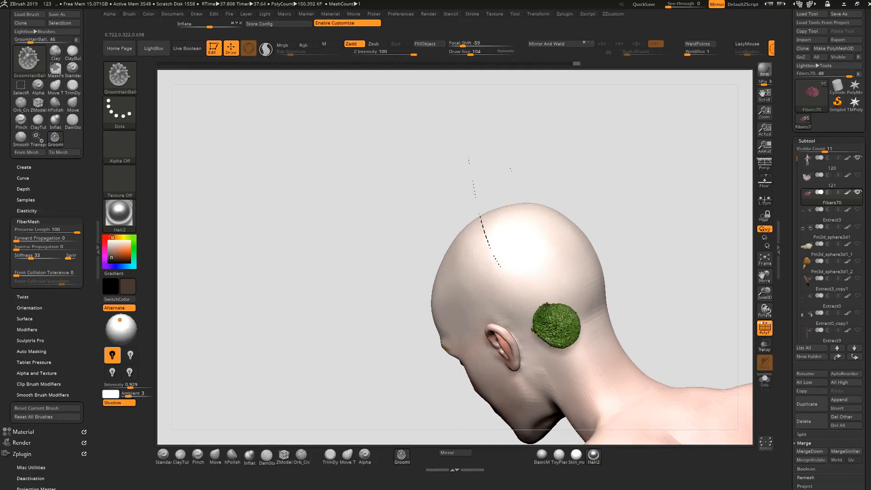
left_click_drag(700, 273, 610, 304)
left_click(611, 303, "ctrl+shift")
Isolate the teal polygroup high above the ear, roll it into a ball and restore full visibility
left_click(475, 295, "ctrl+shift")
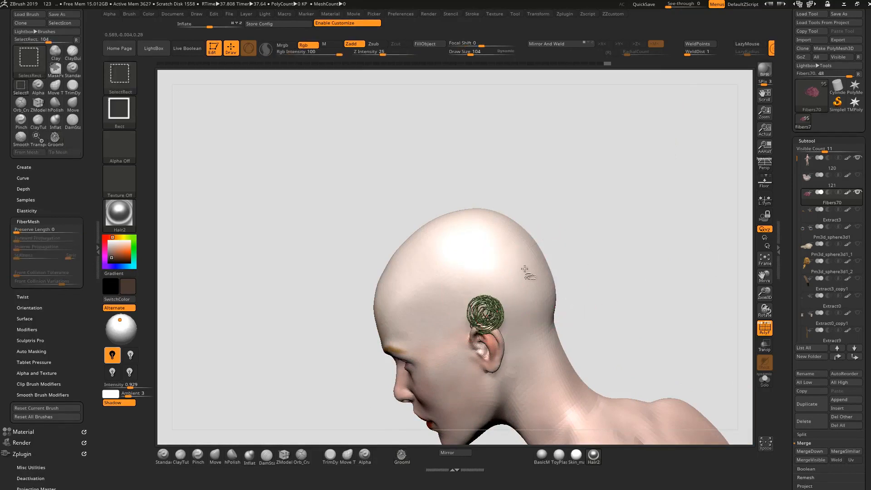
left_click(554, 262, "ctrl+shift")
left_click(490, 234, "ctrl+shift")
mouse_move(504, 284)
left_mouse_down()
mouse_move(472, 302)
mouse_move(504, 283)
left_mouse_up()
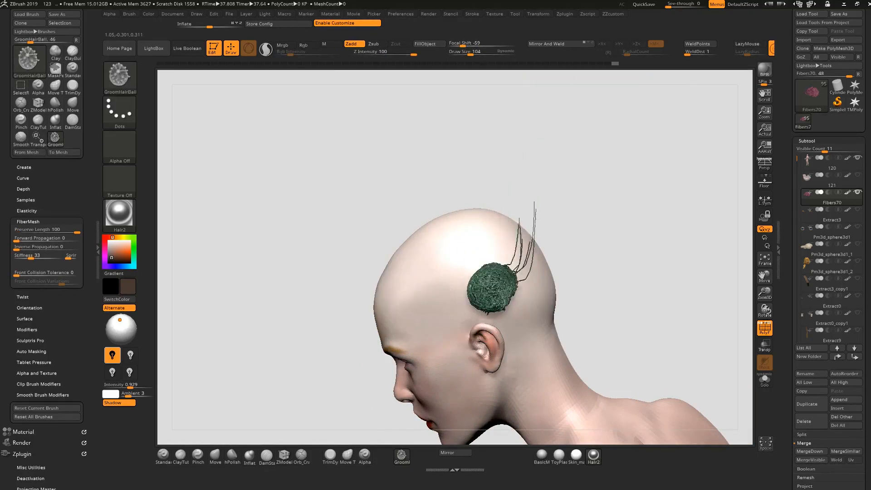
left_click_drag(605, 258, 584, 272)
left_click(583, 272, "ctrl+shift")
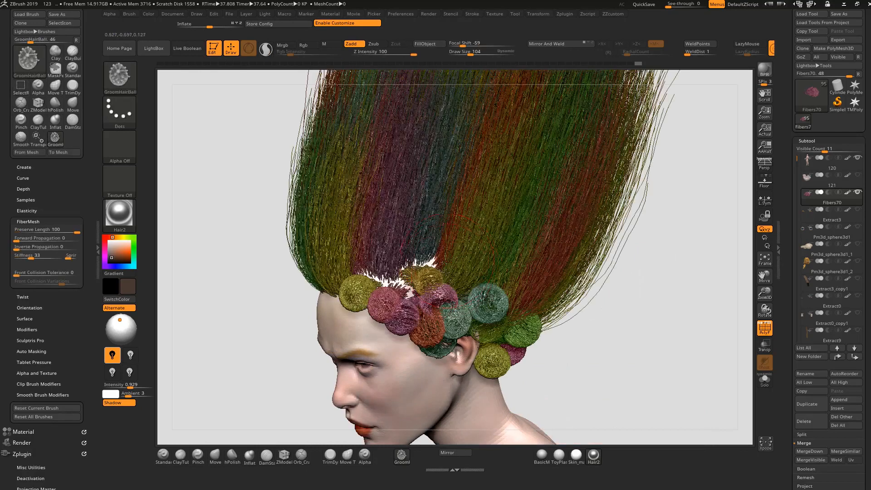
Isolate the olive polygroup on the side of the head above the teal ball, roll it up and show all fibers again
left_click(474, 285, "ctrl+shift")
left_click_drag(474, 284, 450, 284)
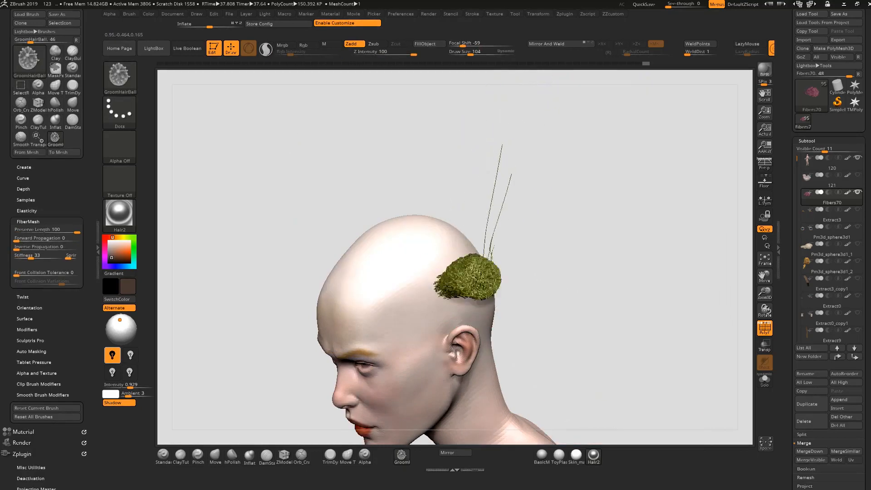
left_click_drag(567, 254, 597, 252)
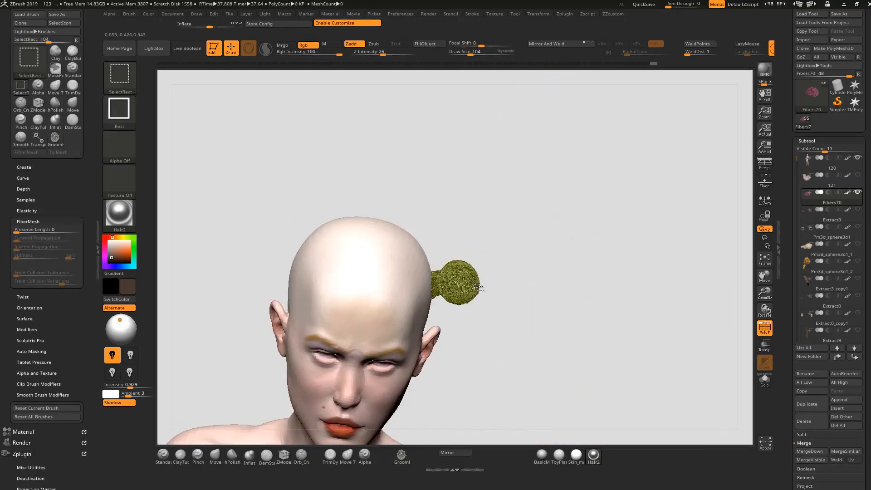
left_click(504, 278, "ctrl+shift")
Roll two more polygroups above the forehead into balls, isolating each in turn and restoring full visibility after each
left_click(379, 268, "ctrl+shift")
mouse_move(360, 255)
left_mouse_down()
mouse_move(368, 283)
mouse_move(385, 285)
left_mouse_up()
left_click(564, 271, "ctrl+shift")
left_click_drag(564, 270, 508, 273)
left_click(443, 267, "ctrl+shift")
mouse_move(443, 267)
left_mouse_down()
mouse_move(443, 257)
mouse_move(405, 261)
mouse_move(411, 256)
mouse_move(408, 264)
left_mouse_up()
left_click(566, 241, "ctrl+shift")
Isolate and roll the dark red polygroup above the forehead and the teal one behind it into balls, showing all fibers after each
left_click(400, 267, "ctrl+shift")
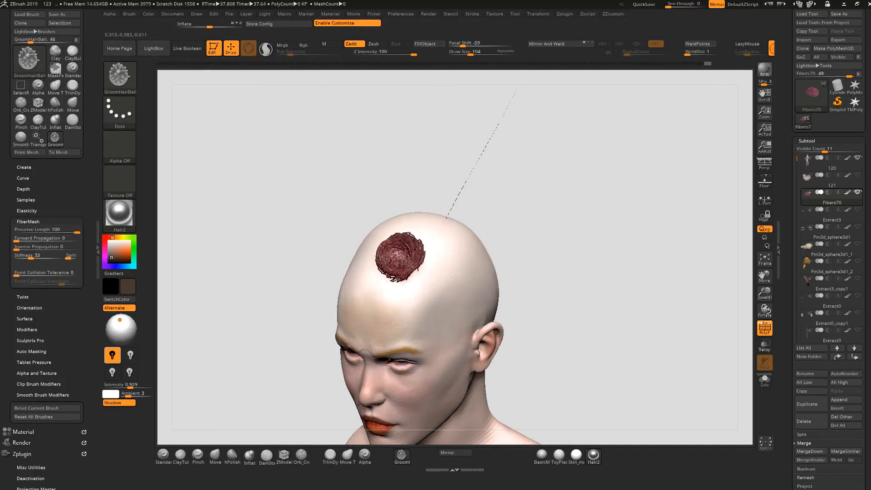
left_click(585, 264, "ctrl+shift")
left_click(470, 245, "ctrl+shift")
mouse_move(469, 245)
left_mouse_down()
mouse_move(438, 267)
mouse_move(432, 254)
mouse_move(463, 238)
mouse_move(447, 259)
mouse_move(457, 250)
left_mouse_up()
left_click_drag(582, 225, 601, 229)
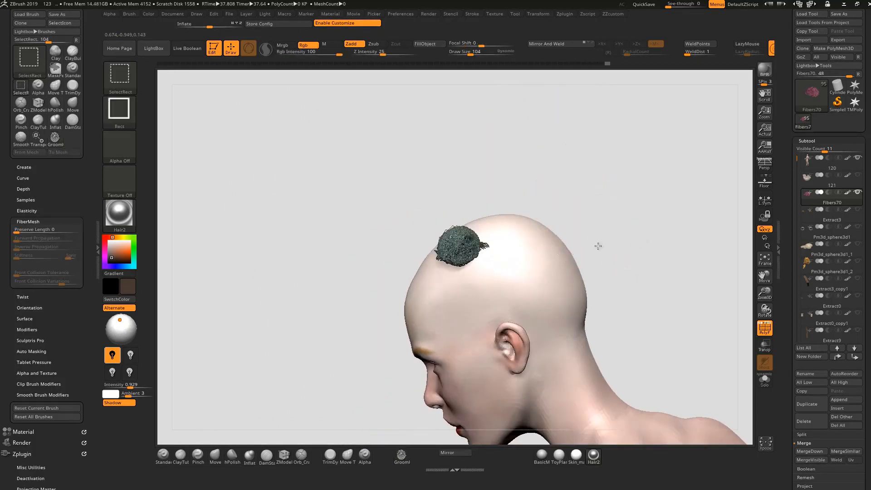
left_click(601, 230, "ctrl+shift")
Isolate and roll the green polygroup high behind the ear and the dark red one at the back of the head into balls, restoring full visibility
left_click(507, 268, "ctrl+shift")
mouse_move(522, 267)
left_mouse_down()
mouse_move(544, 261)
mouse_move(527, 274)
mouse_move(526, 257)
left_mouse_up()
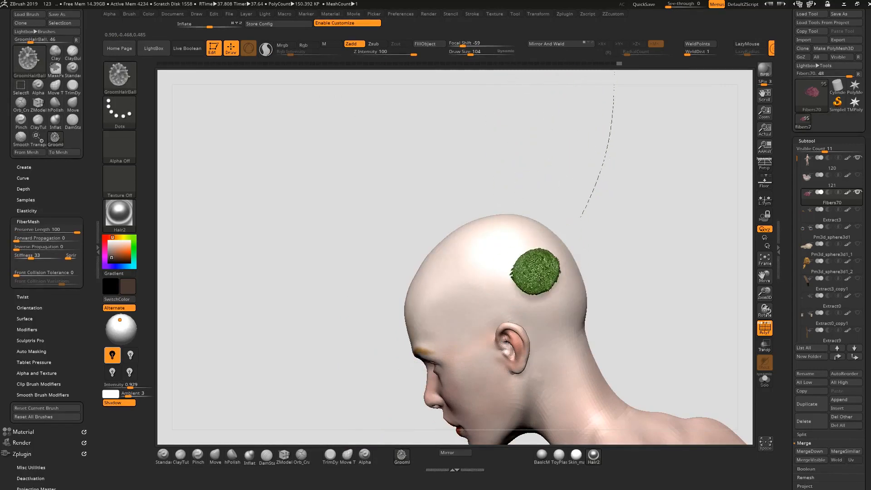
left_click(647, 162, "ctrl+shift")
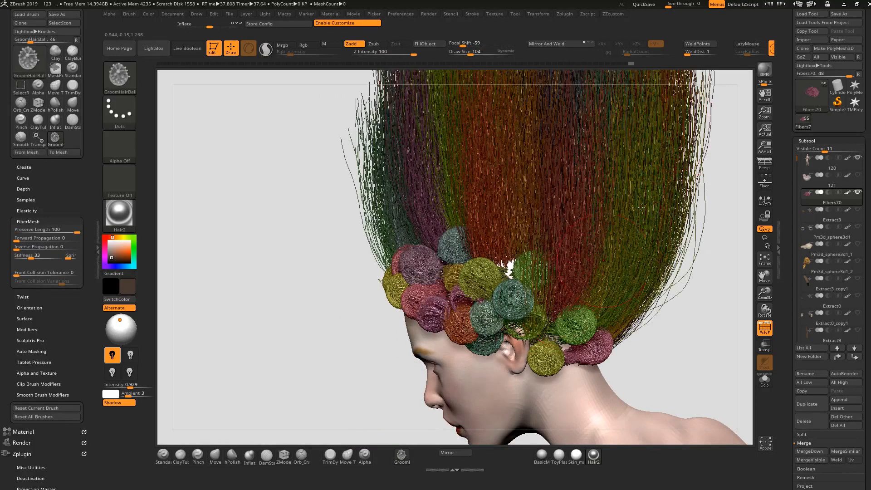
left_click(561, 290, "ctrl+shift")
left_click_drag(561, 290, 573, 299)
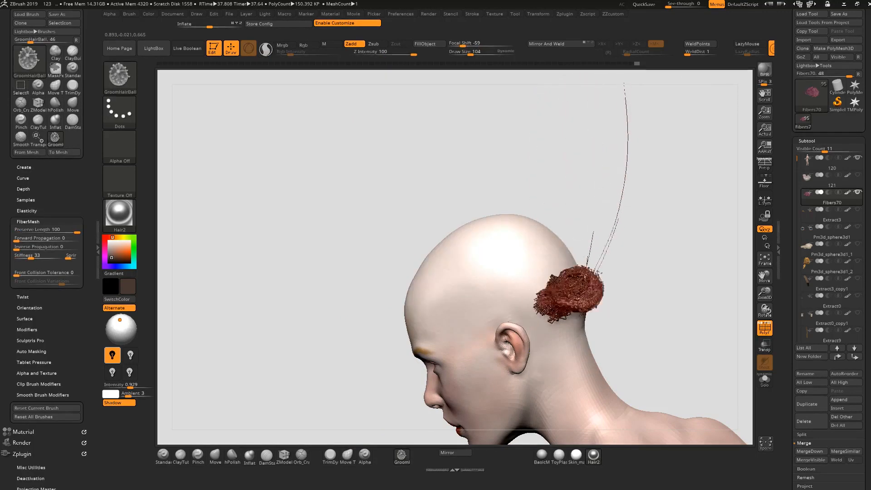
left_click(639, 289, "ctrl+shift")
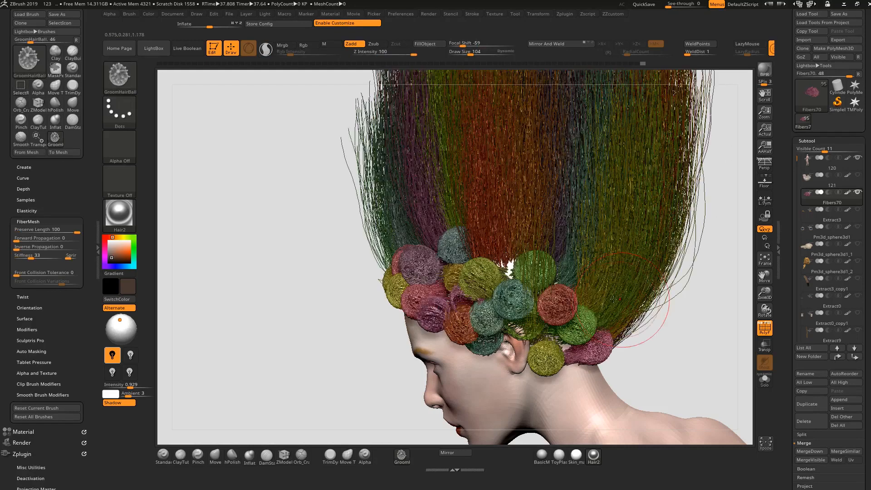
Isolate the olive polygroup at the back of the head and roll it into a compact ball from several angles
left_click(590, 267, "ctrl+shift")
mouse_move(591, 290)
left_mouse_down()
mouse_move(593, 307)
mouse_move(604, 281)
mouse_move(567, 299)
left_mouse_up()
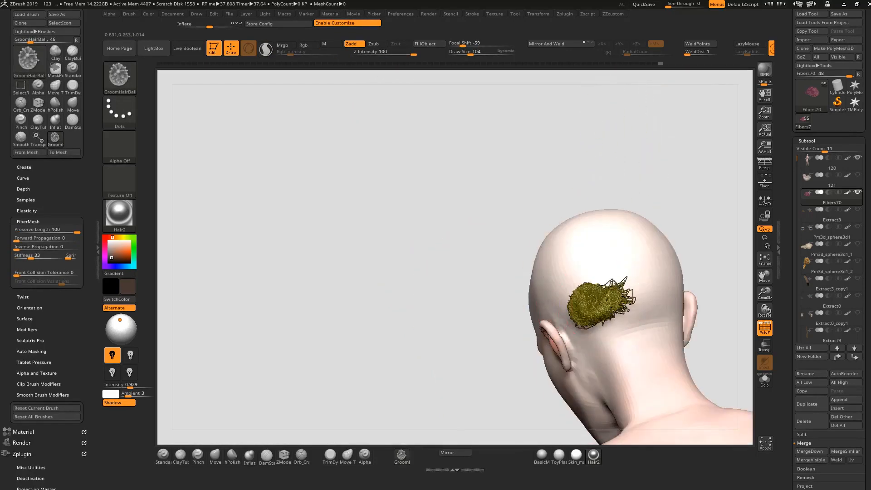
left_click_drag(417, 364, 556, 313)
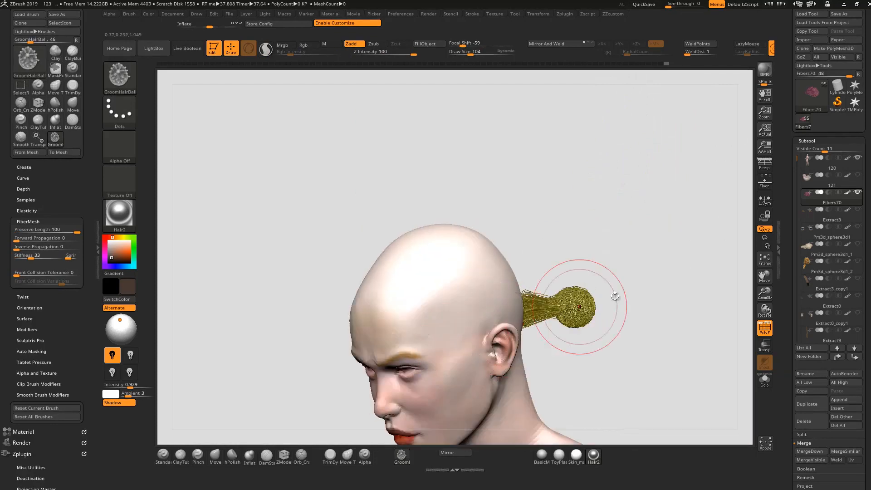
left_click_drag(627, 299, 570, 308)
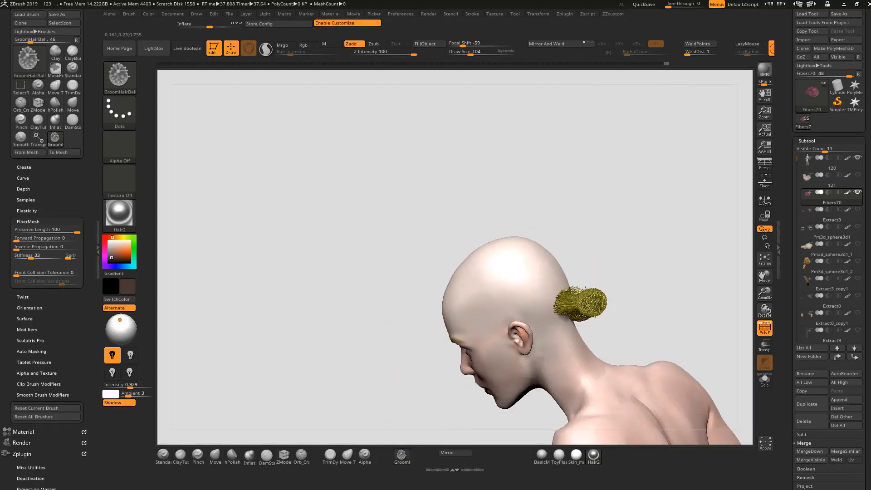
left_click_drag(642, 286, 581, 318)
Isolate the gold polygroup at the nape, roll its fibers into a ball from several angles and show all fibers again
left_click_drag(667, 245, 652, 269)
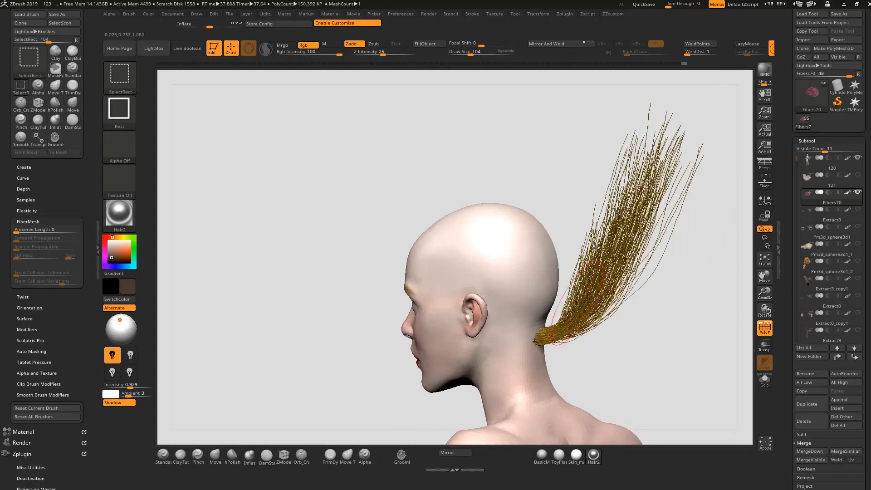
left_click_drag(585, 309, 561, 328)
left_click_drag(626, 327, 591, 336, "alt")
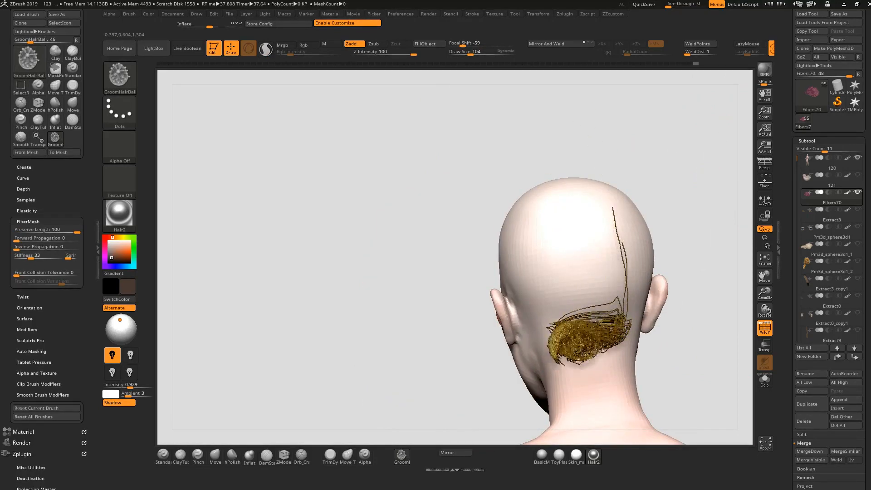
left_click_drag(699, 331, 663, 334)
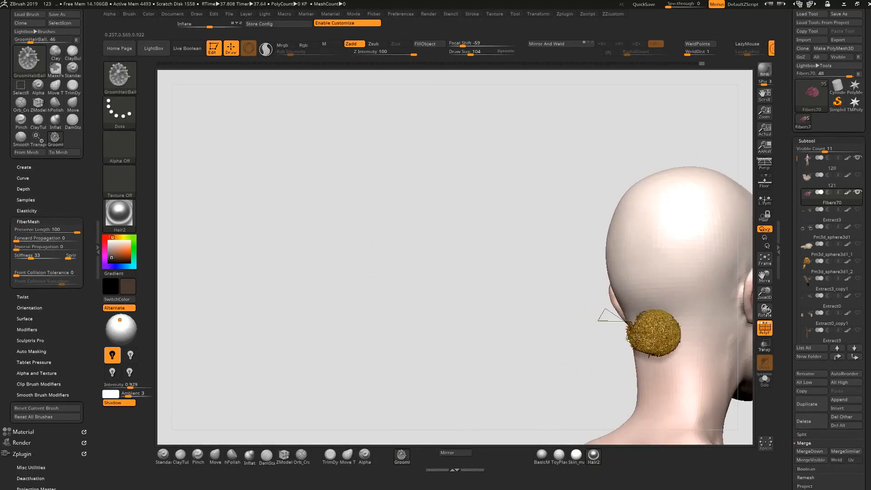
left_click_drag(534, 363, 646, 346)
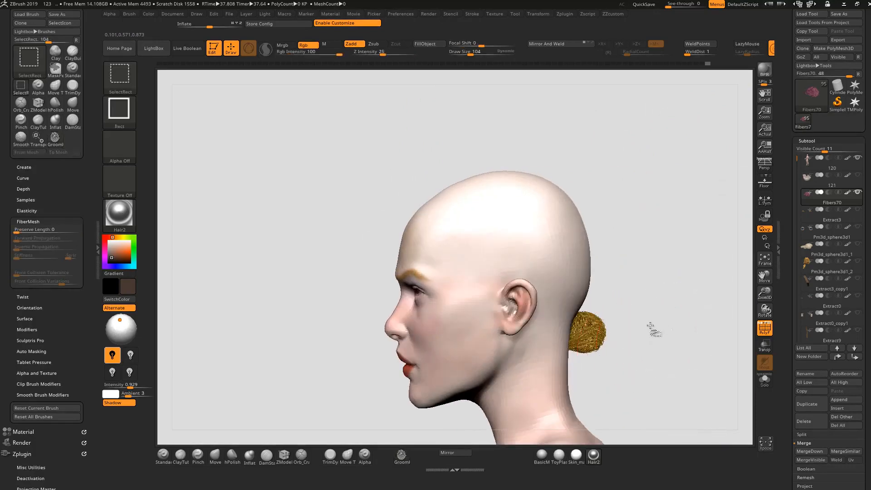
left_click(669, 331, "ctrl+shift")
Isolate the orange-brown polygroup on the upper side of the head, roll it into a ball and show all fibers again
left_click(549, 200, "ctrl+shift")
left_click_drag(676, 202, 567, 284, "alt")
left_click_drag(522, 281, 489, 304)
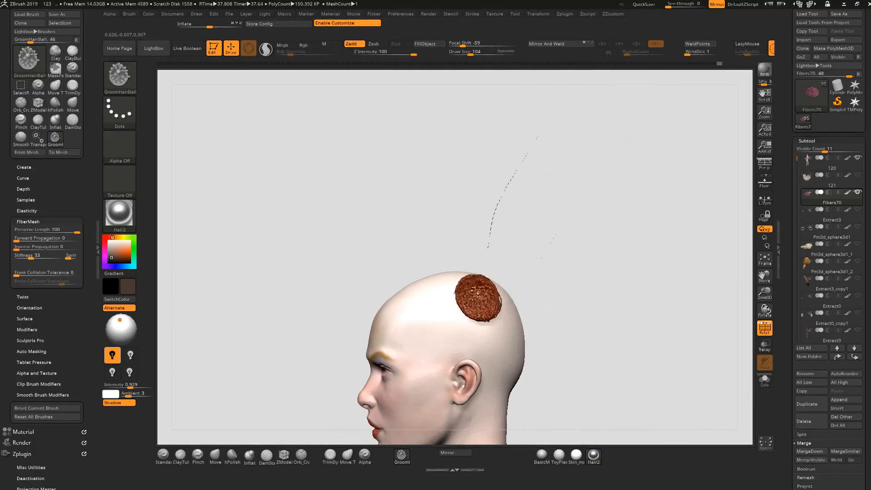
left_click(591, 291, "ctrl+shift")
Isolate the purple polygroup on top of the head, roll it into a ball and restore full visibility
left_click_drag(688, 384, 711, 386)
left_click(446, 256, "ctrl+shift")
left_click_drag(597, 179, 573, 268)
mouse_move(452, 272)
left_mouse_down()
mouse_move(453, 250)
mouse_move(434, 259)
mouse_move(437, 248)
mouse_move(452, 256)
left_mouse_up()
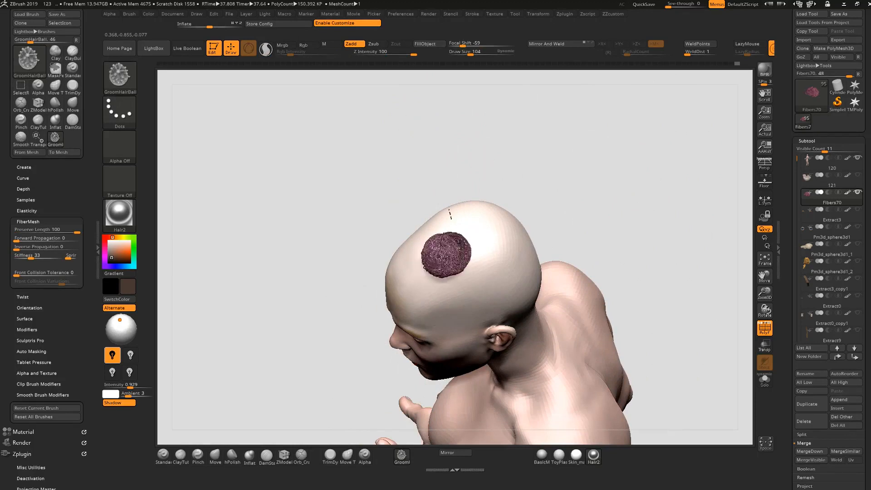
left_click_drag(588, 208, 579, 185)
left_click(510, 220, "ctrl+shift")
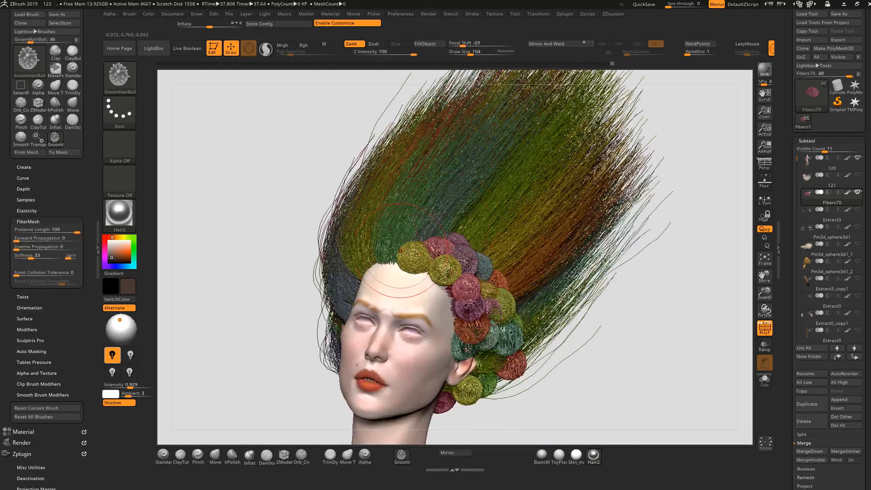
Isolate the green polygroup at the center of the front hairline, roll it into a ball and show all fibers again
left_click(391, 252, "ctrl+shift")
left_click_drag(395, 251, 407, 244)
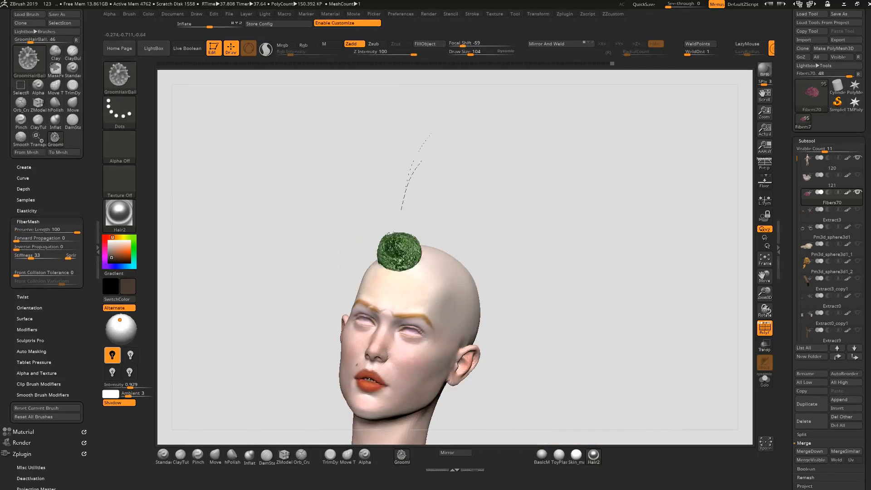
left_click(552, 231, "ctrl+shift")
Isolate the olive polygroup on the opposite side of the front hairline, roll it into a ball and restore full visibility
mouse_move(635, 314)
left_mouse_down()
mouse_move(681, 328)
mouse_move(667, 325)
left_mouse_up()
left_click(554, 279, "ctrl+shift")
left_click_drag(549, 272, 527, 280)
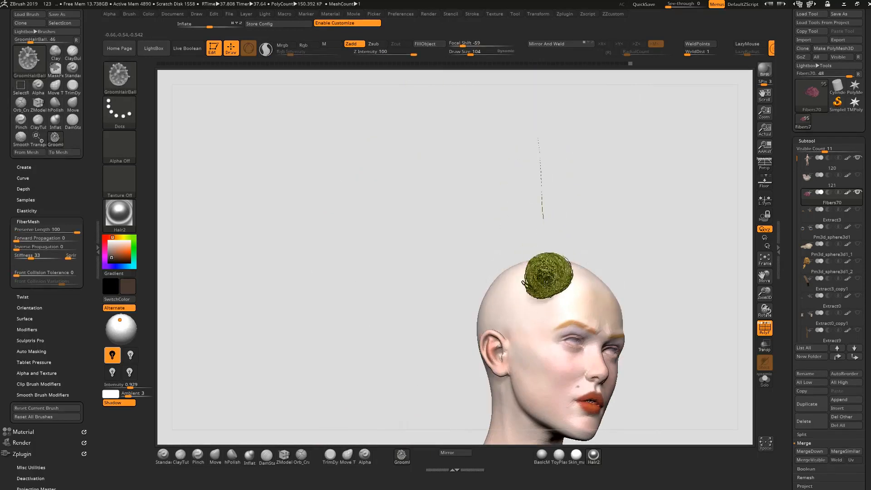
left_click(583, 243, "ctrl+shift")
Isolate the temple polygroup below the olive ball and roll it into a ball at the hairline
left_click(521, 311, "ctrl+shift")
left_click_drag(521, 311, 510, 300)
left_click(602, 257, "ctrl+shift")
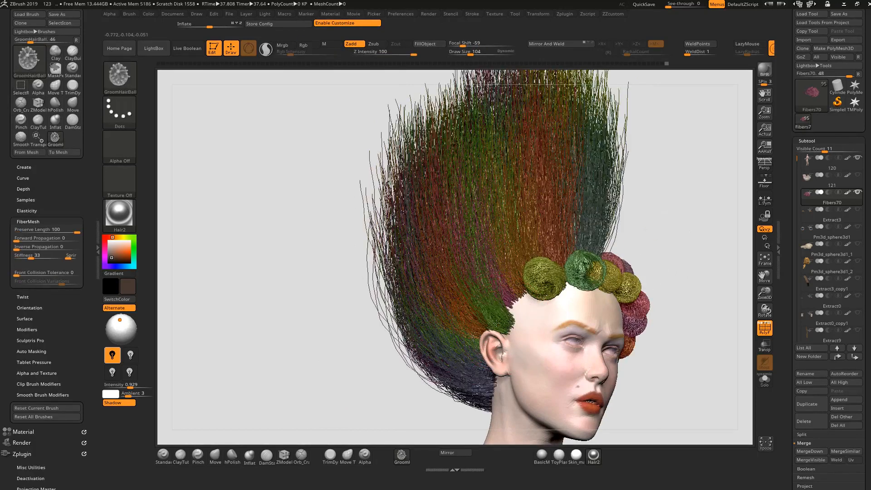
Isolate the dark gray polygroup just above the ear, roll it into a ball at the temple and show all fibers again
left_click(505, 325, "ctrl+shift")
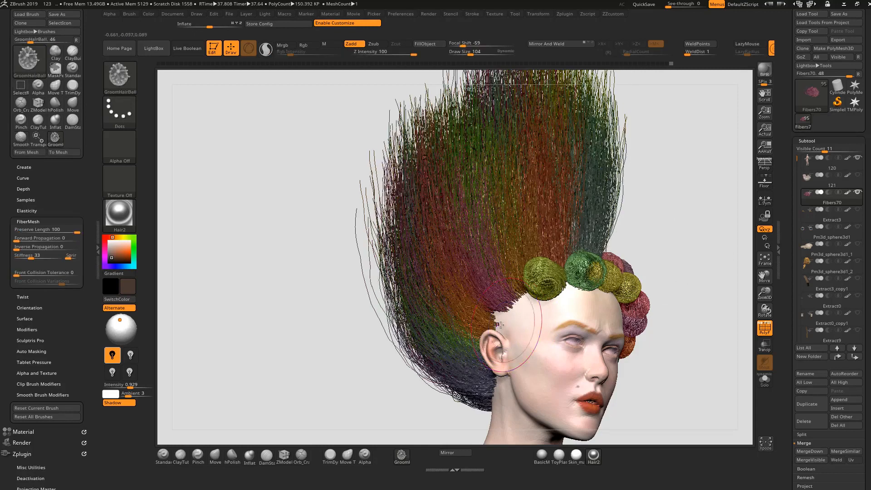
left_click_drag(666, 226, 685, 224, "ctrl+shift")
left_click(655, 231, "ctrl+shift")
left_click(514, 334, "ctrl+shift")
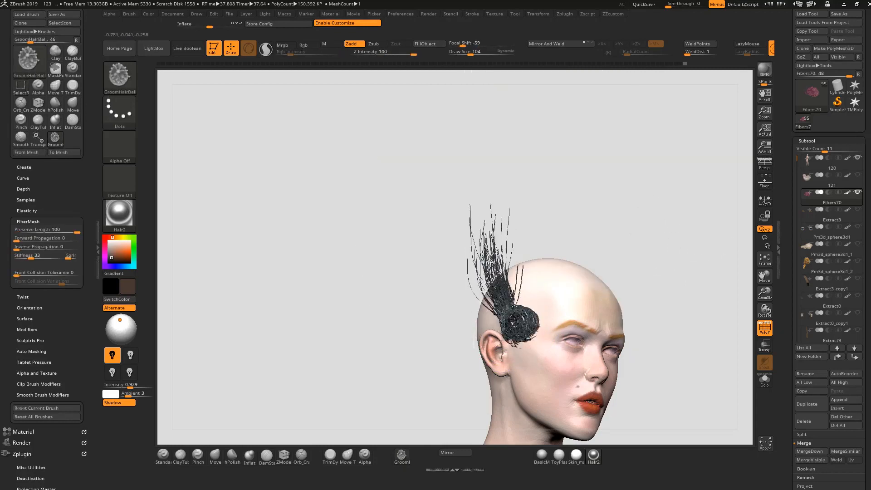
left_click(646, 264, "ctrl+shift")
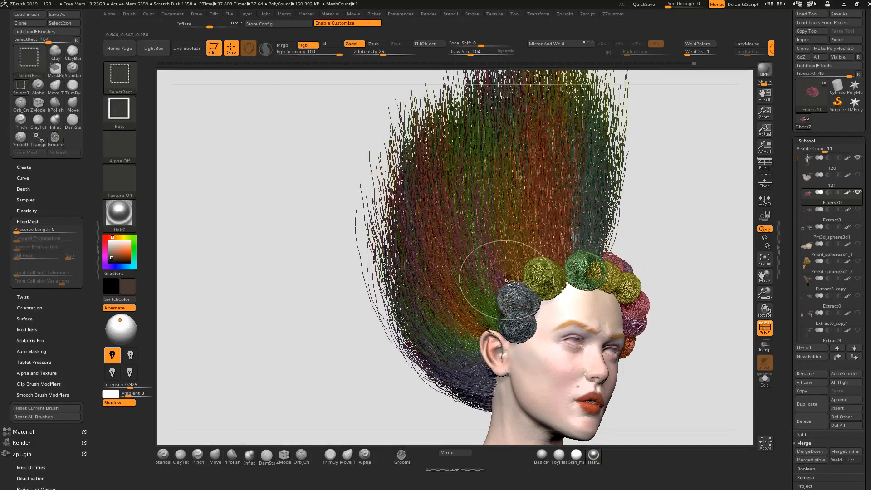
Isolate the golden-brown polygroup behind the olive ball, roll it up and restore full visibility
left_click(532, 273, "ctrl+shift")
left_click_drag(673, 196, 713, 198)
left_click_drag(510, 236, 529, 267)
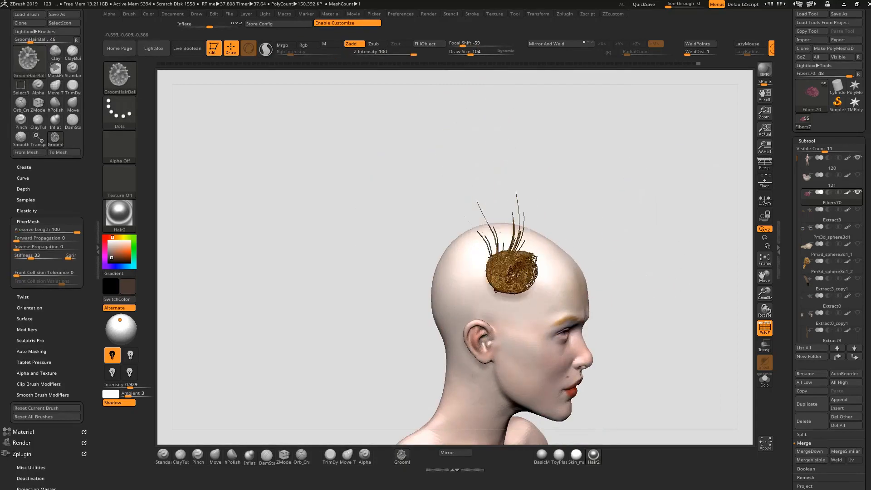
mouse_move(595, 242)
left_mouse_down()
mouse_move(662, 216)
mouse_move(559, 245)
mouse_move(567, 261)
left_mouse_up()
left_click(683, 217, "ctrl+shift")
Isolate the dark gray-green polygroup above the forehead, roll it into a ball and show all fibers again
left_click(559, 245, "ctrl+shift")
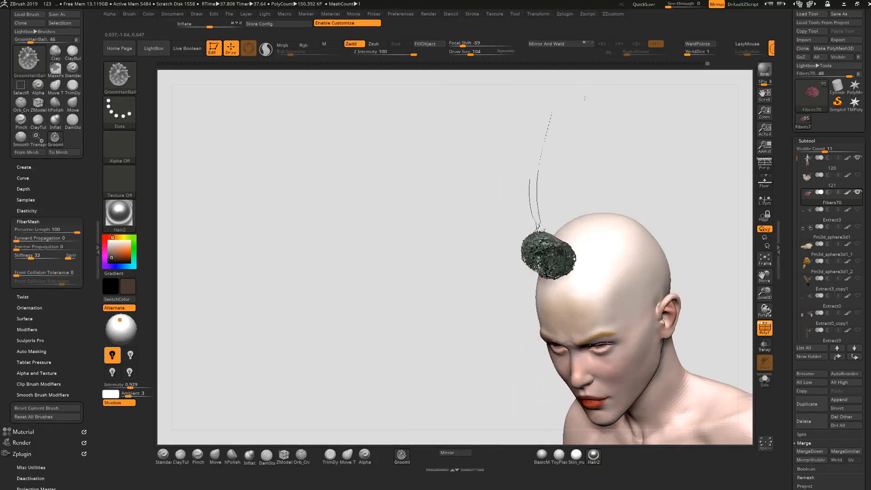
left_click_drag(458, 300, 628, 255)
left_click(647, 259, "ctrl+shift")
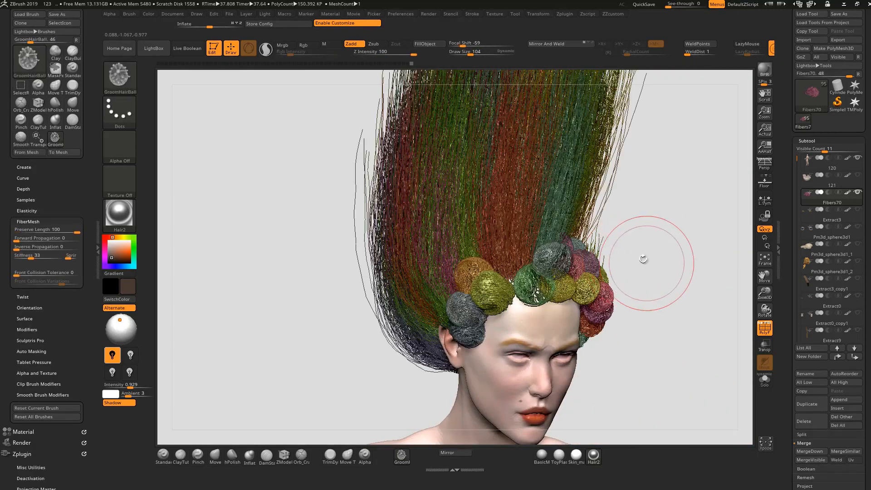
Isolate the reddish-brown polygroup between the olive and green front balls, roll it up and restore full visibility
left_click(515, 267, "ctrl+shift")
left_click_drag(514, 267, 512, 262)
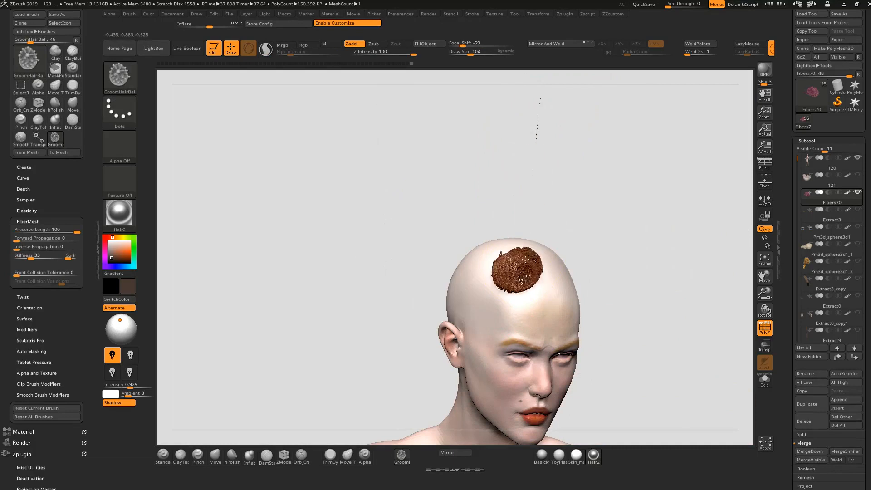
left_click_drag(682, 230, 638, 239)
left_click(656, 224, "ctrl+shift")
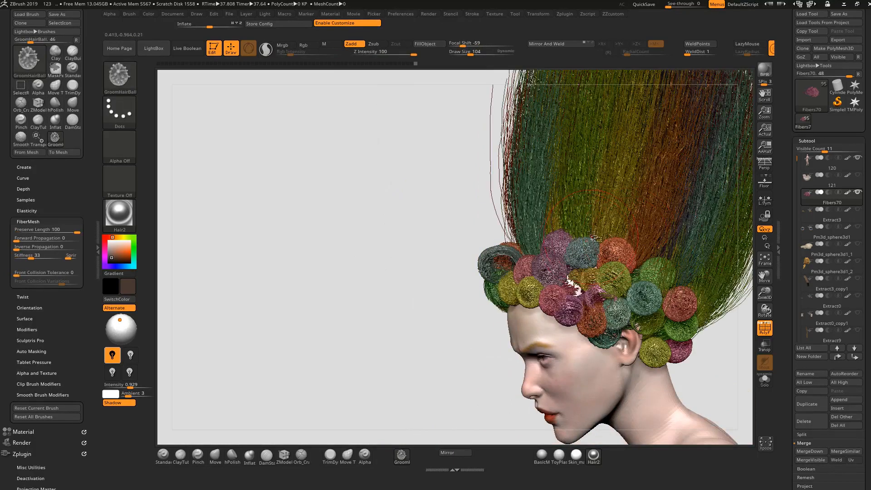
Isolate the olive-green polygroup above the purple balls, roll it into a ball on top of the head and show all fibers again
left_click(575, 224, "ctrl+shift")
left_click_drag(575, 224, 576, 222)
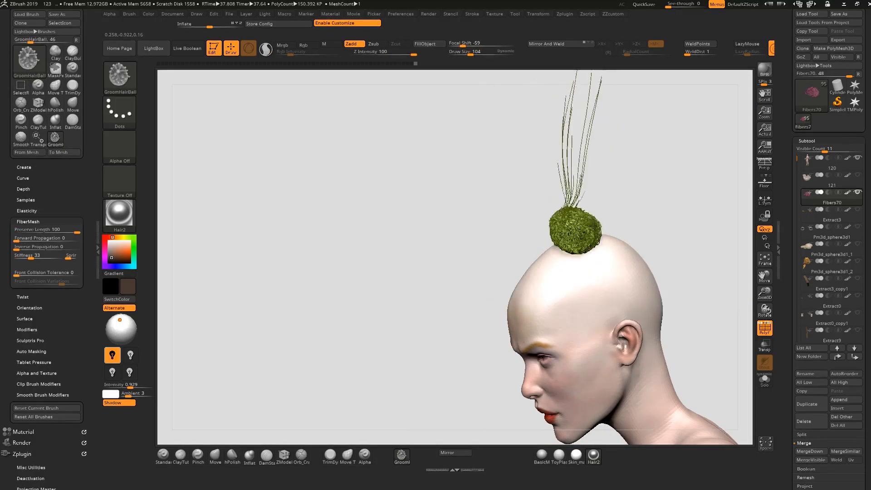
left_click_drag(655, 195, 697, 190)
left_click(646, 210, "ctrl+shift")
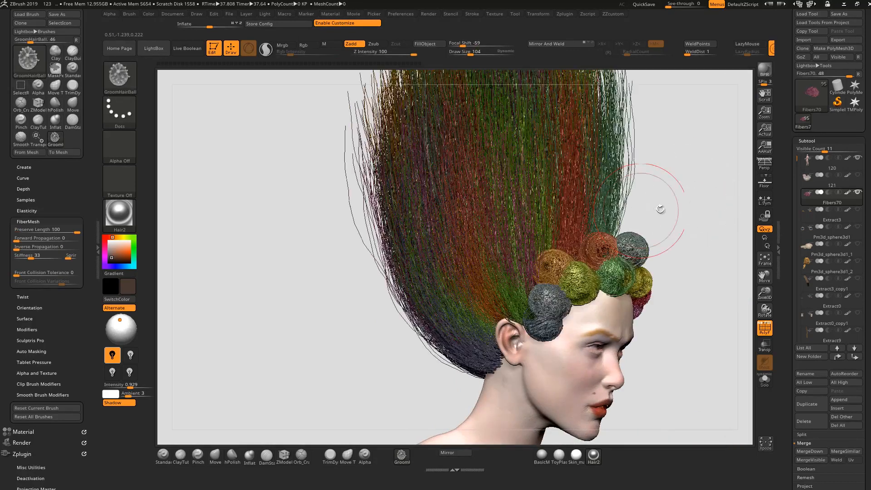
Isolate and roll up the reddish polygroup behind the front balls and the green one above the ear, restoring full visibility after each
left_click(573, 242, "ctrl+shift")
left_click_drag(573, 242, 576, 228)
left_click(603, 248, "ctrl+shift")
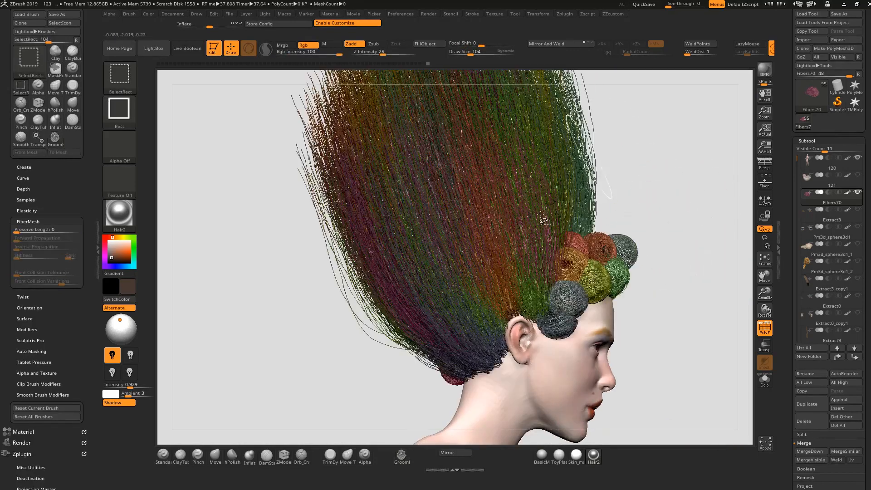
left_click(530, 300, "ctrl+shift")
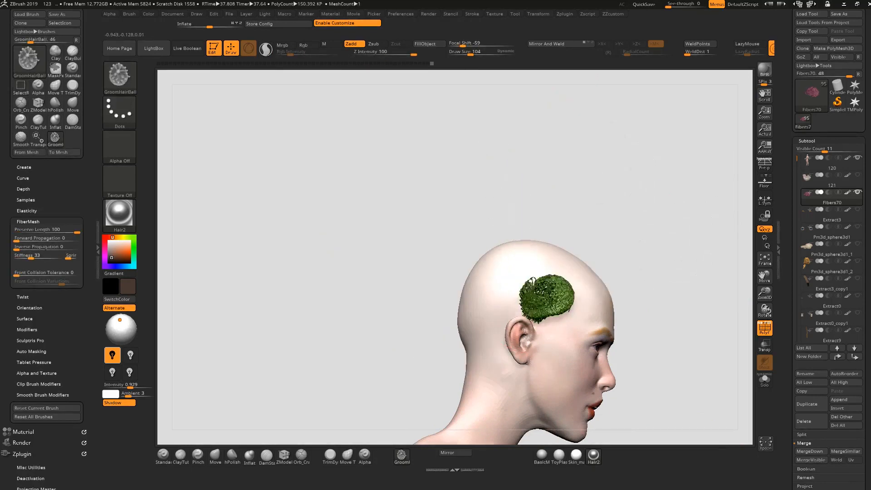
left_click(628, 275, "ctrl+shift")
Isolate the orange-brown polygroup above and behind the ear, roll it into a ball and show all fibers again
left_click(527, 303, "ctrl+shift")
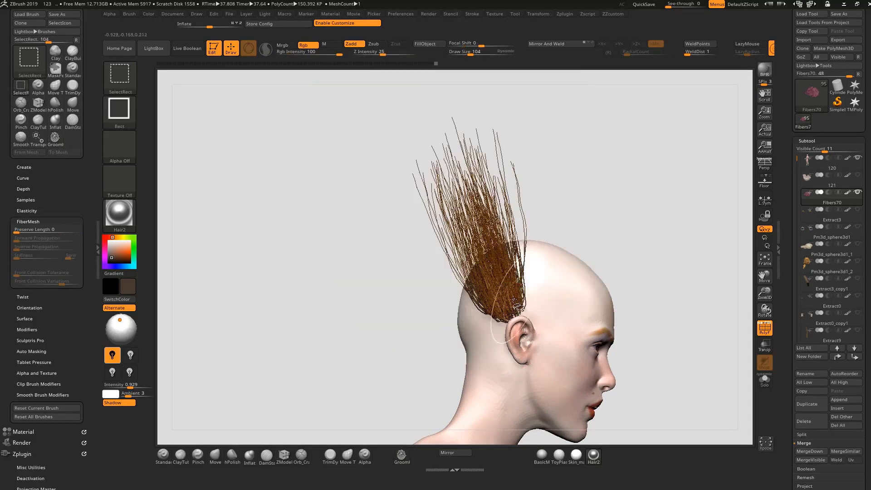
left_click_drag(528, 303, 515, 291)
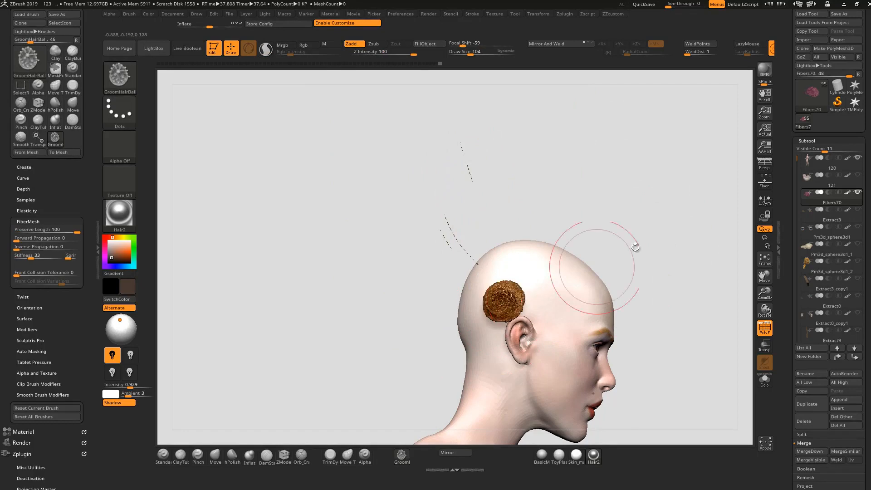
left_click_drag(603, 263, 614, 278)
left_click(614, 278, "ctrl+shift")
Isolate the dark slate polygroup low behind the ear, roll it into a ball and restore full visibility
left_click(485, 315, "ctrl+shift")
mouse_move(485, 315)
left_mouse_down()
mouse_move(465, 356)
mouse_move(484, 353)
mouse_move(463, 363)
left_mouse_up()
mouse_move(590, 332)
left_mouse_down()
mouse_move(530, 333)
mouse_move(505, 352)
left_mouse_up()
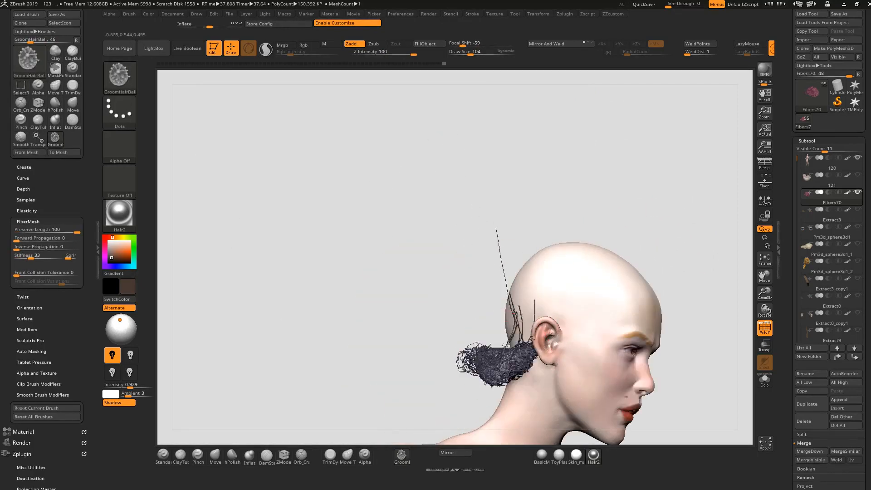
left_click(411, 365, "ctrl+shift")
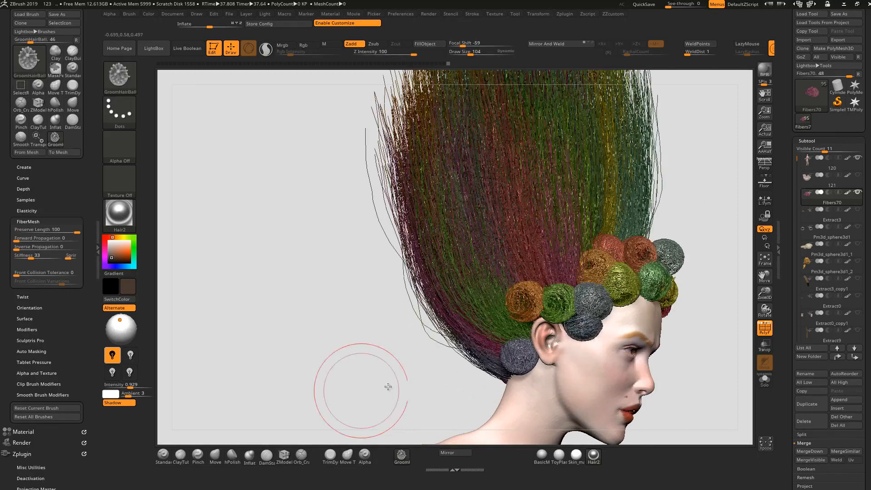
Isolate the green polygroup behind the ear, roll it into a round ball against the scalp and show all fibers again
left_click_drag(363, 391, 488, 372)
left_click_drag(538, 325, 504, 320)
right_click_drag(504, 320, 498, 361)
right_click(499, 361)
mouse_move(508, 281)
left_mouse_down()
mouse_move(502, 318)
mouse_move(517, 325)
mouse_move(511, 340)
left_mouse_up()
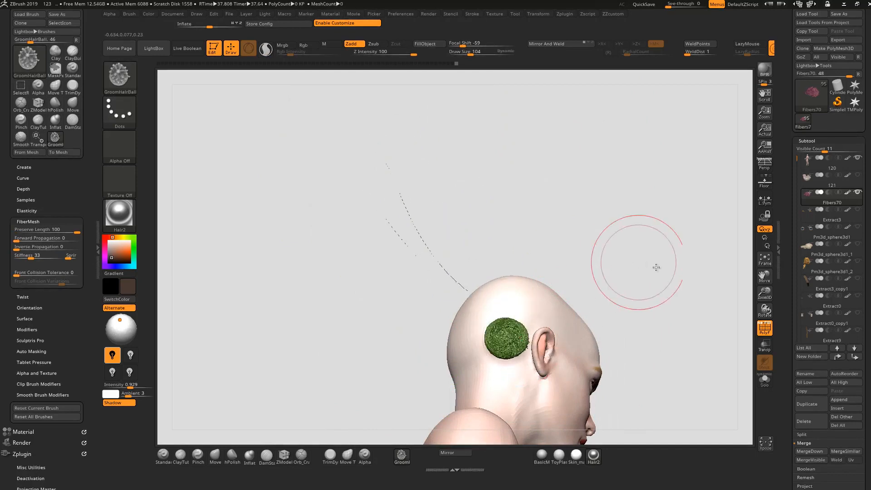
left_click_drag(641, 263, 585, 304)
left_click(545, 323, "ctrl+shift")
Isolate the olive-green polygroup at the lower back of the head, roll it into a ball and restore full visibility
left_click(441, 357, "ctrl+shift")
mouse_move(441, 359)
left_mouse_down()
mouse_move(472, 350)
mouse_move(496, 328)
mouse_move(488, 329)
left_mouse_up()
left_click_drag(427, 354, 439, 361)
mouse_move(555, 306)
left_mouse_down()
mouse_move(317, 374)
mouse_move(331, 382)
mouse_move(335, 367)
left_mouse_up()
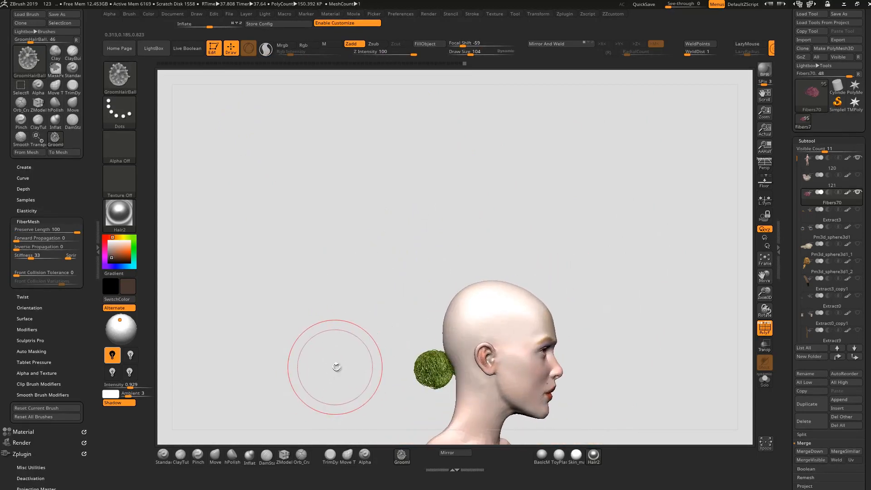
left_click(359, 365, "ctrl+shift")
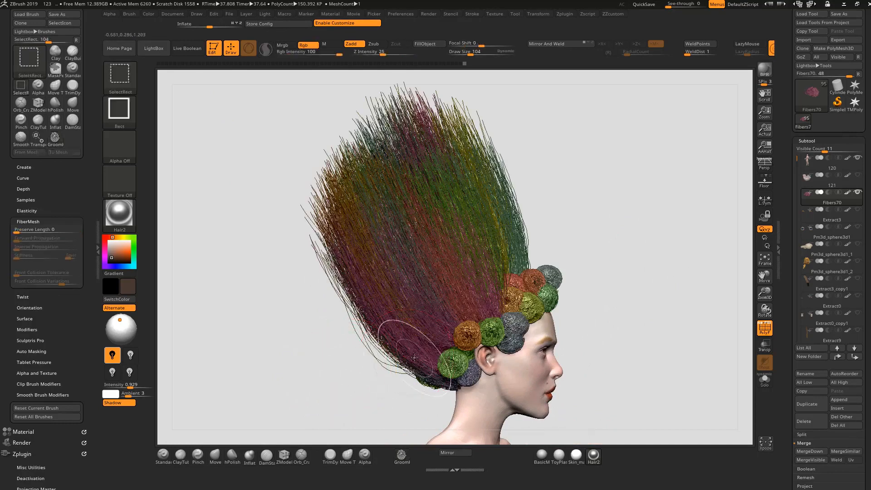
Isolate the magenta polygroup at the back of the head beside the green ball, roll it up and show all fibers again
left_click(411, 357, "ctrl+shift")
left_click_drag(429, 361, 450, 350)
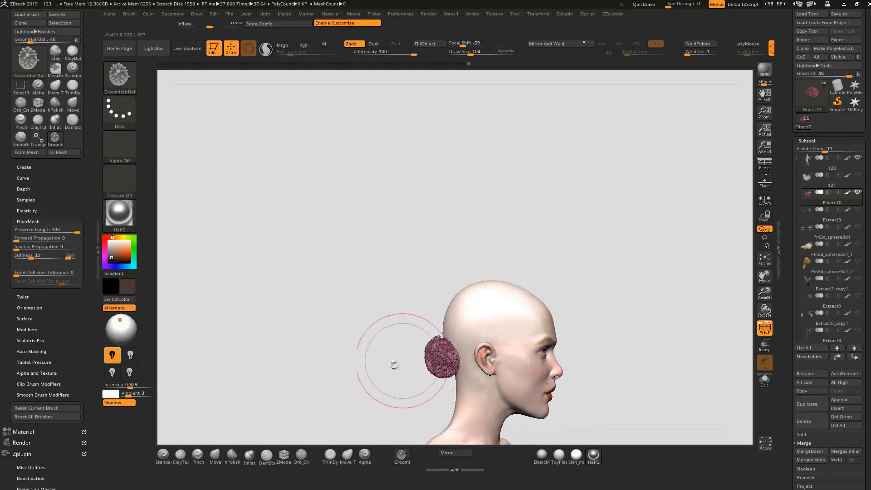
left_click(401, 361, "ctrl+shift")
Isolate and roll up the reddish-brown polygroup and the crimson polygroup above the ear, showing all fibers again after each
left_click(459, 311, "ctrl+shift")
left_click_drag(468, 318, 488, 316)
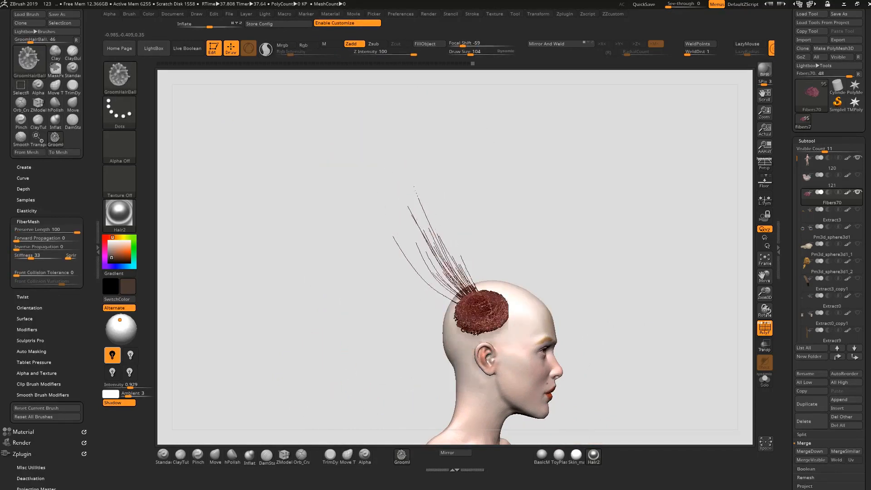
left_click(383, 360, "ctrl+shift")
left_click(501, 302, "ctrl+shift")
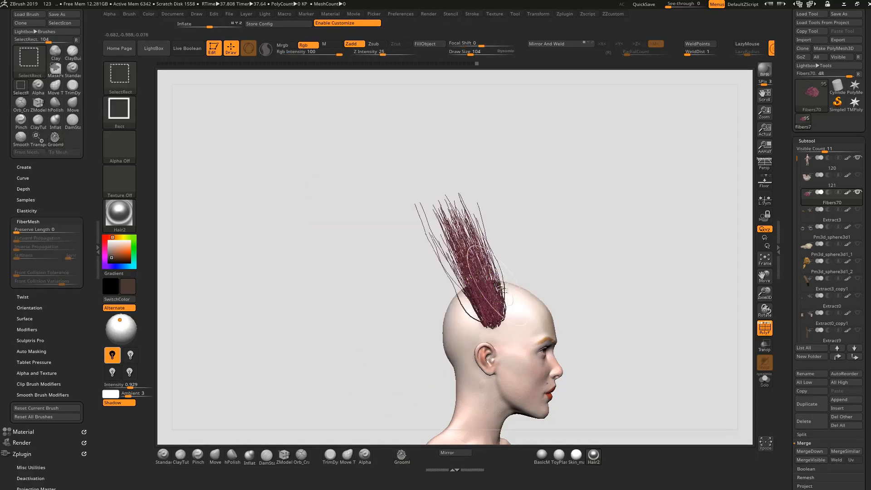
left_click_drag(504, 300, 497, 300)
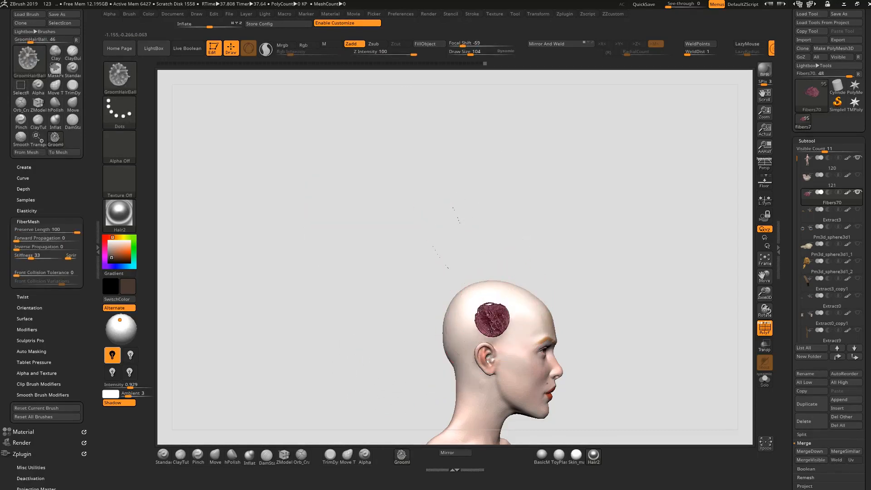
left_click(553, 297, "ctrl+shift")
Isolate the green polygroup on the upper side of the head, roll it into a ball and restore full visibility
left_click(502, 290, "ctrl+shift")
left_click_drag(502, 291, 485, 295)
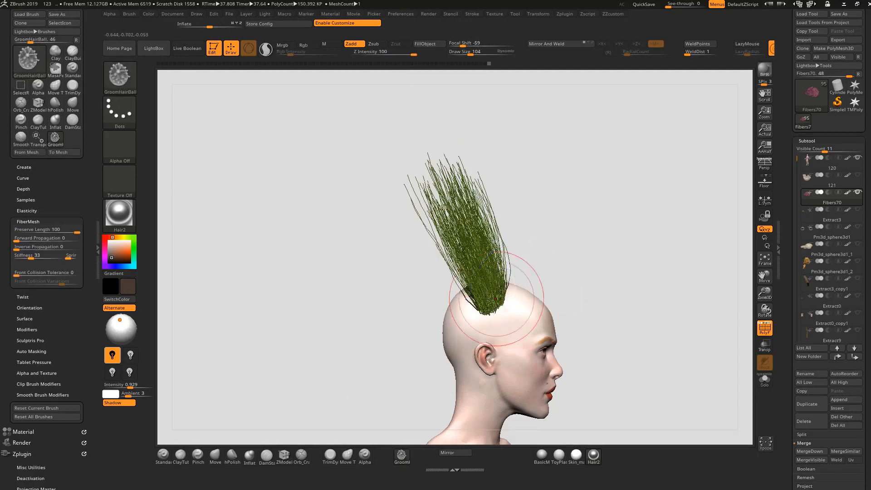
left_click_drag(599, 258, 556, 273, "alt")
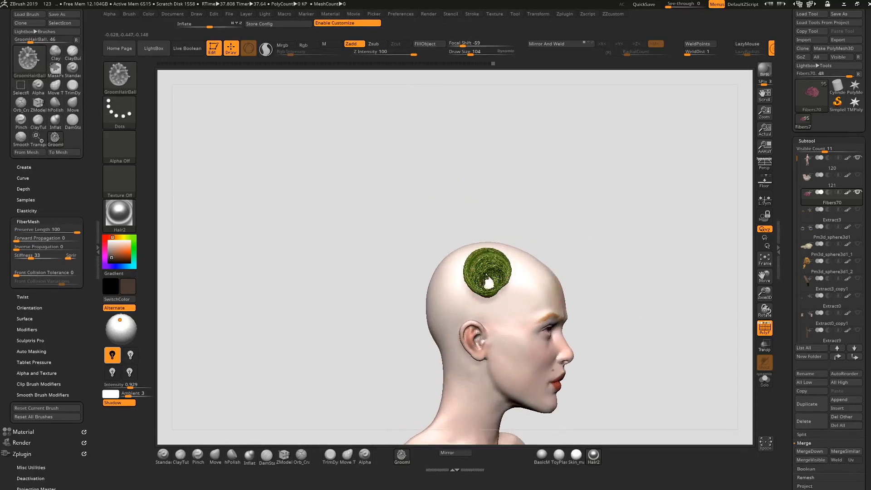
left_click(599, 279, "ctrl+shift")
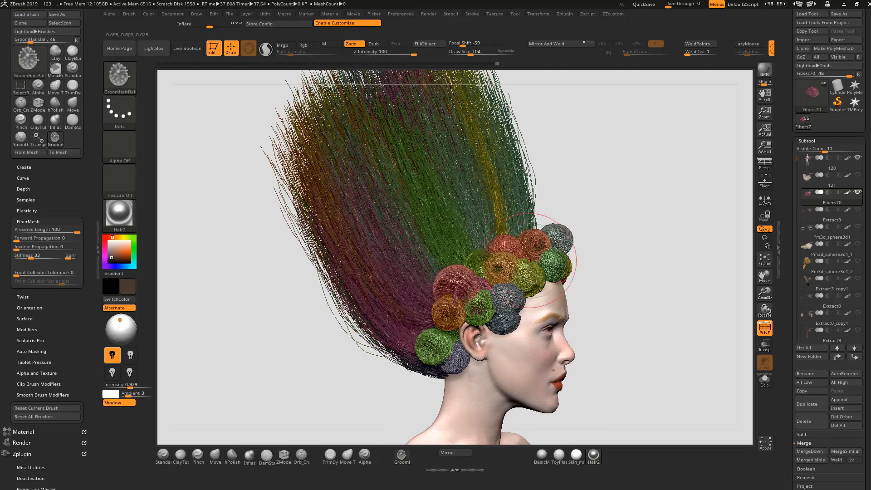
Isolate and roll up the teal-green polygroup above the forehead and the dark green one behind it, showing all fibers after each
left_click(524, 221, "ctrl+shift")
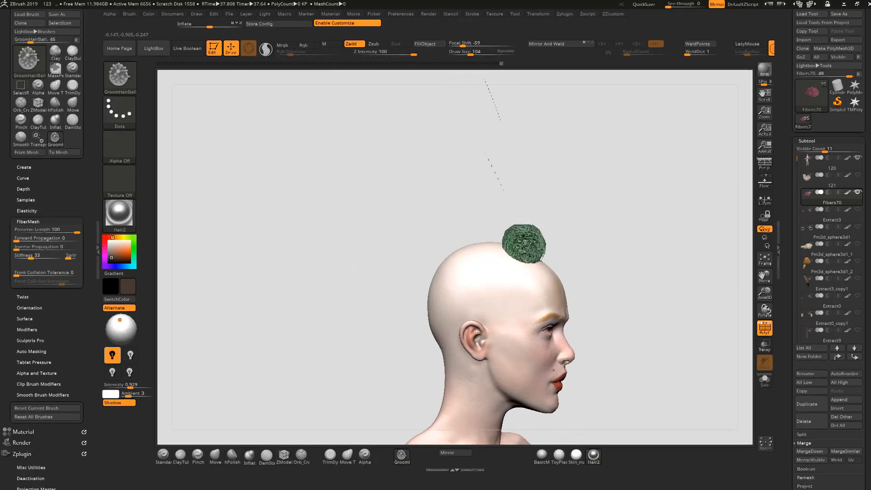
left_click(589, 241, "ctrl+shift")
left_click(488, 236, "ctrl+shift")
mouse_move(475, 234)
left_mouse_down()
mouse_move(476, 247)
mouse_move(487, 248)
left_mouse_up()
left_click_drag(621, 216, 583, 238)
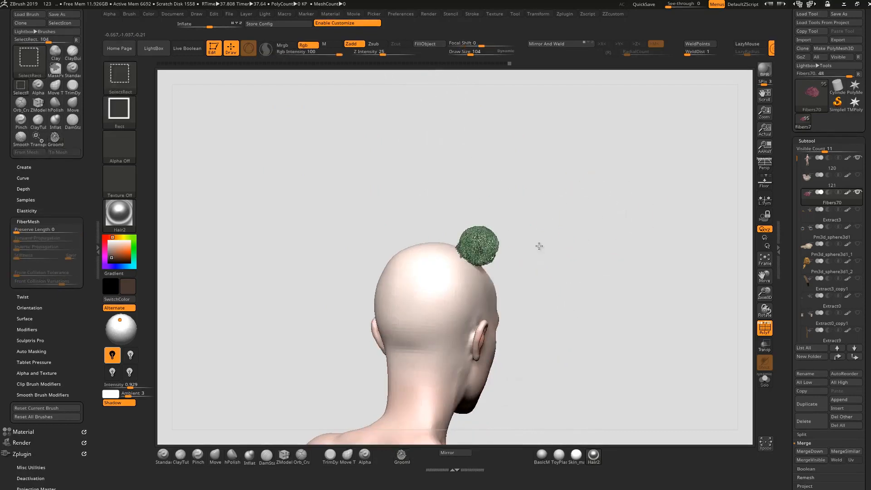
left_click(584, 239, "ctrl+shift")
Isolate the magenta polygroup behind the reddish ball, roll it up at the back of the head and show all fibers again
left_click(438, 286, "ctrl+shift")
left_click_drag(453, 307, 484, 309)
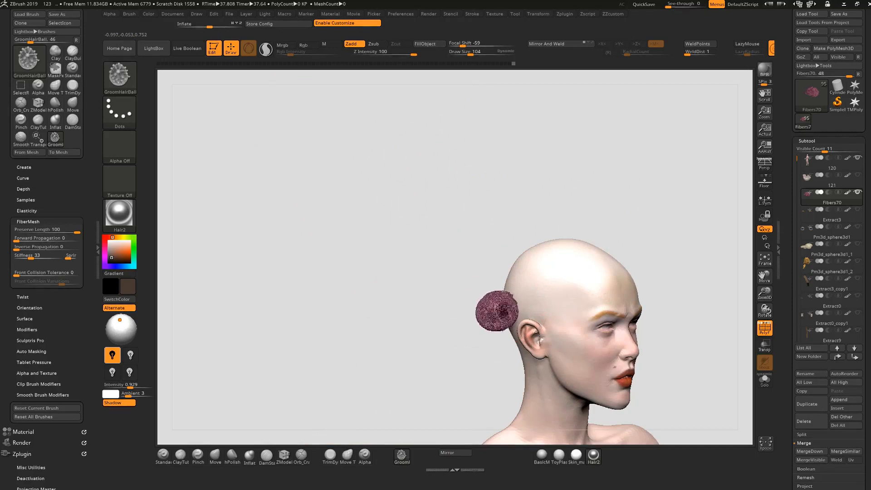
left_click_drag(436, 343, 584, 275)
left_click(555, 280, "ctrl+shift")
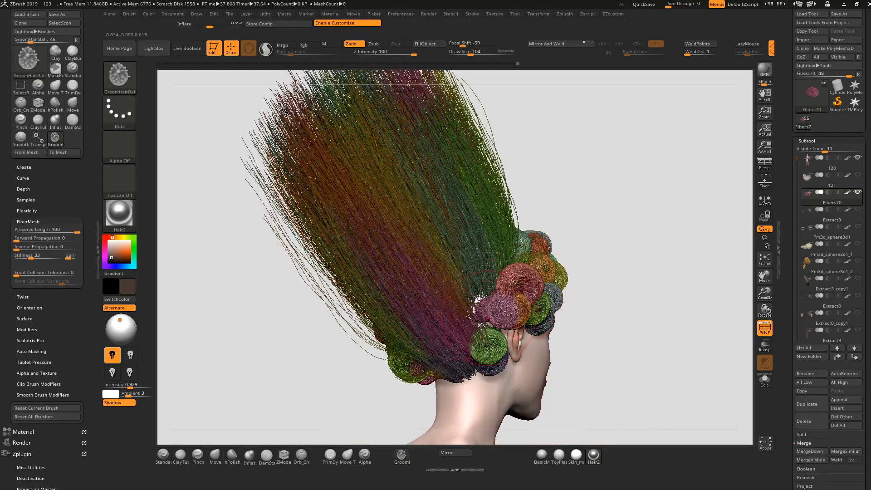
Isolate the magenta polygroup low at the back of the head, roll it into a ball near the nape and restore full visibility
left_click(467, 337, "ctrl+shift")
left_click_drag(467, 337, 461, 333)
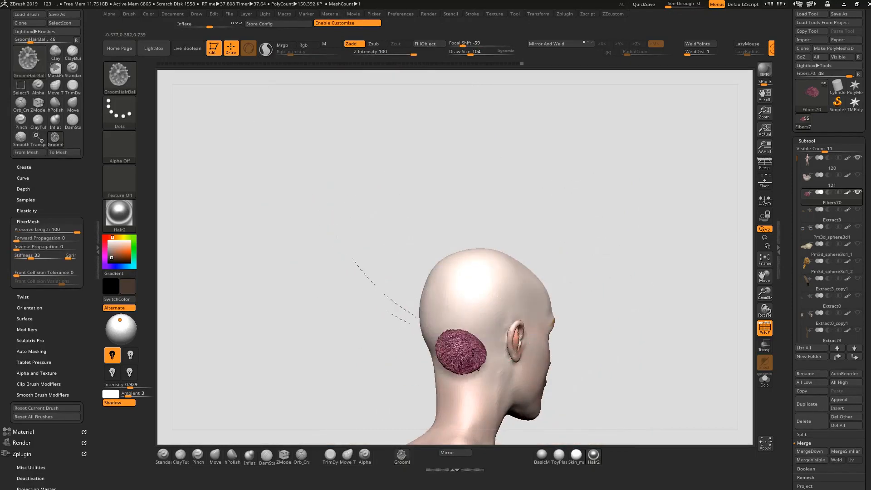
left_click_drag(617, 272, 572, 274)
left_click(557, 290, "ctrl+shift")
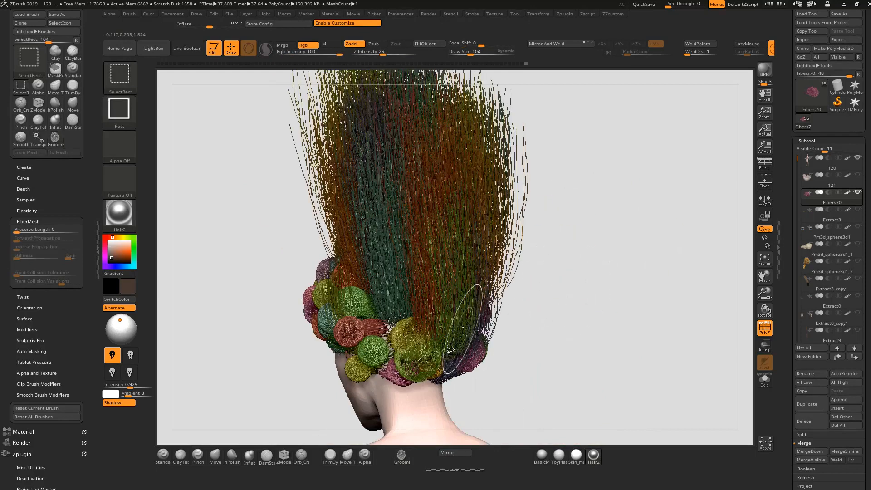
Isolate the olive-green polygroup at the nape, roll it up with strokes from several angles into a compact ball and show all fibers again
left_click(454, 339, "ctrl+shift")
left_click_drag(535, 323, 488, 331)
left_click_drag(472, 345, 478, 348)
left_click_drag(494, 347, 511, 338)
right_click_drag(511, 338, 569, 297)
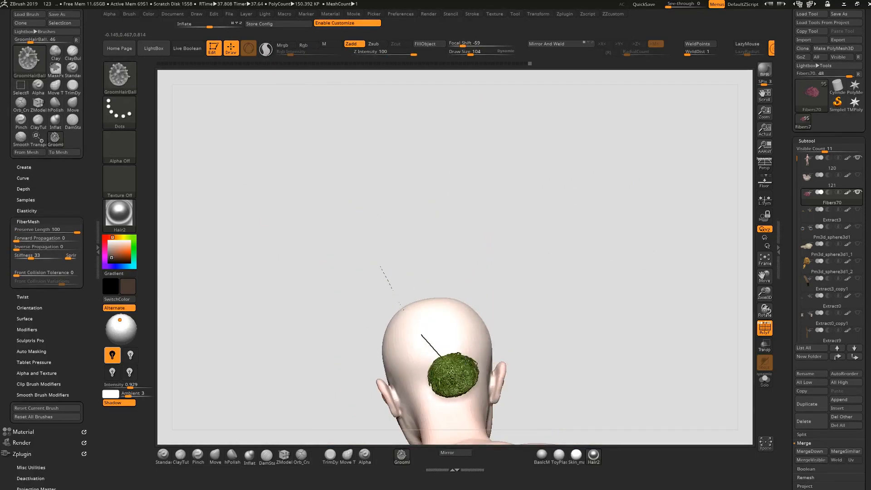
right_click_drag(599, 312, 473, 356)
right_click_drag(394, 396, 513, 375)
mouse_move(408, 379)
right_mouse_down()
mouse_move(520, 358)
mouse_move(554, 286)
mouse_move(370, 362)
mouse_move(458, 300)
right_mouse_up()
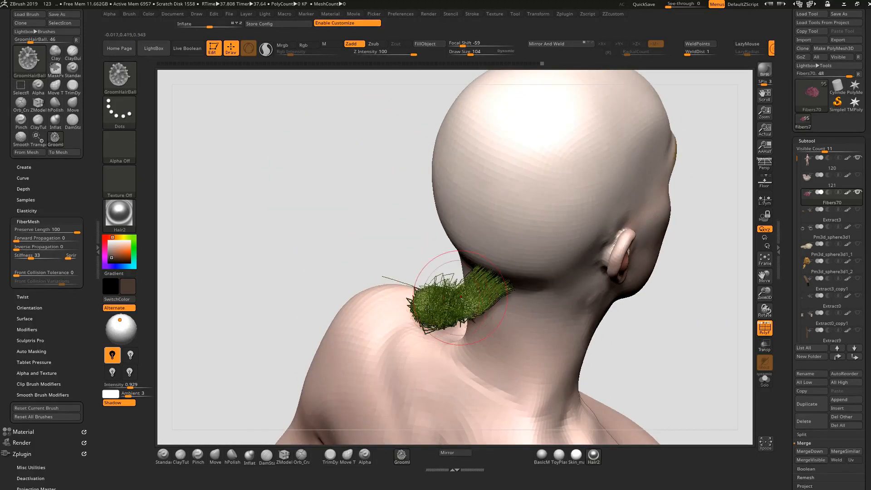
right_click_drag(373, 251, 479, 268)
right_click_drag(556, 272, 459, 280)
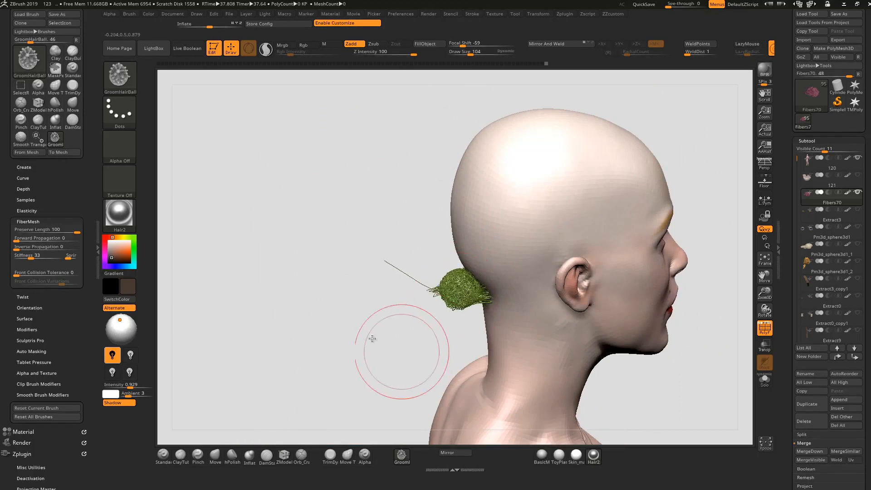
right_click_drag(396, 350, 350, 330, "ctrl")
left_click(396, 285, "ctrl+shift")
Isolate the golden-brown polygroup at the back of the head, roll it into a rounded ball and restore full visibility
right_click_drag(326, 303, 386, 250)
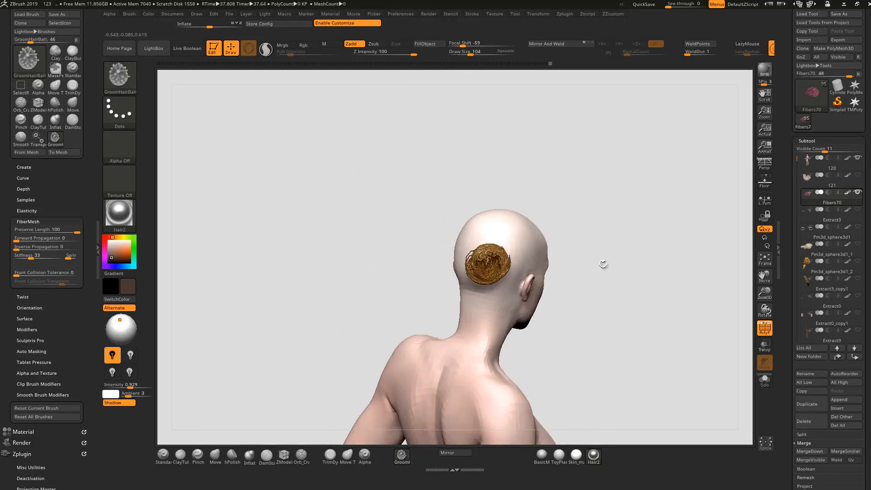
right_click_drag(570, 263, 540, 282)
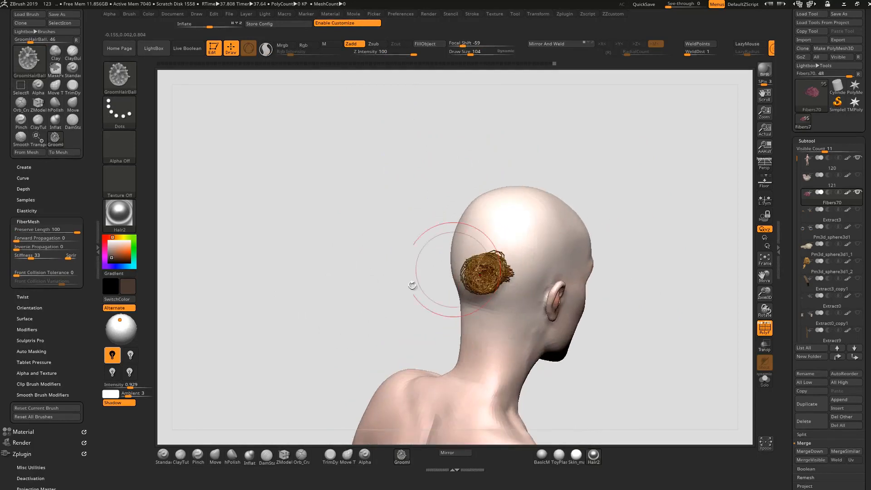
right_click_drag(448, 271, 465, 276)
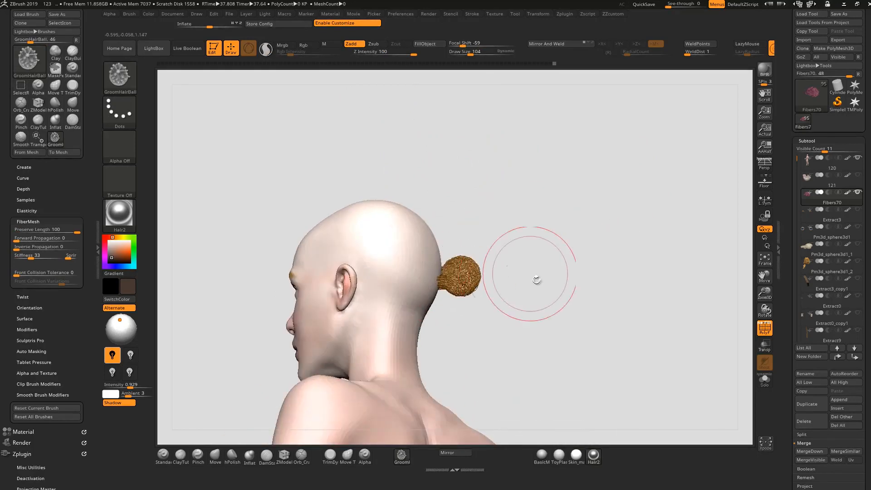
left_click(522, 277, "ctrl+shift")
Undo the stray masking action, isolate the polygroup at the upper back of the head, roll it up and show all fibers again
left_click(423, 248, "ctrl+shift")
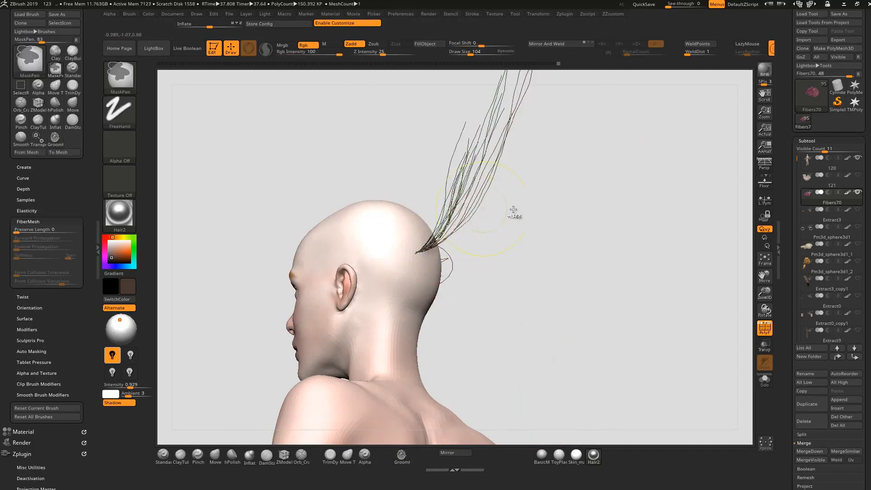
key("ctrl+z")
left_click(420, 250, "ctrl+shift")
left_click_drag(421, 251, 424, 250)
left_click_drag(549, 252, 521, 227)
left_click(524, 233, "ctrl+shift")
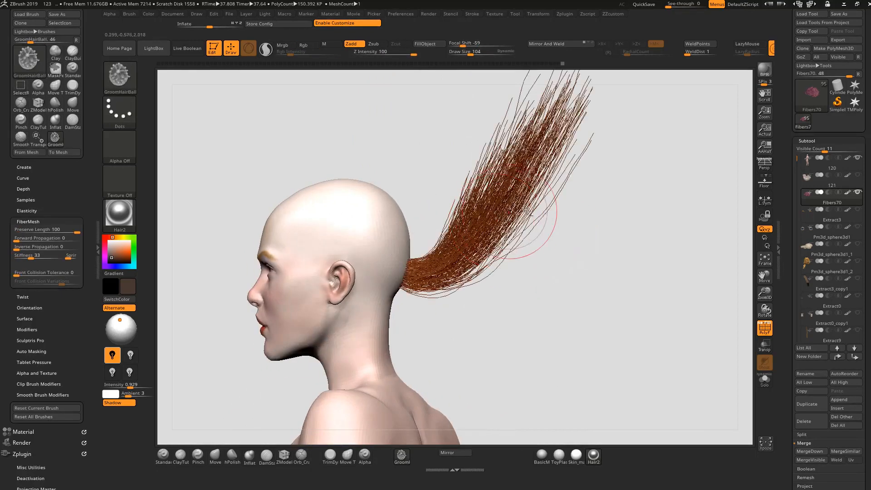
Roll the isolated rust-brown polygroup at the back of the head into a ball and restore full visibility
left_click_drag(476, 250, 431, 269)
left_click_drag(545, 286, 458, 293)
left_click_drag(438, 268, 433, 270)
left_click_drag(489, 247, 461, 286)
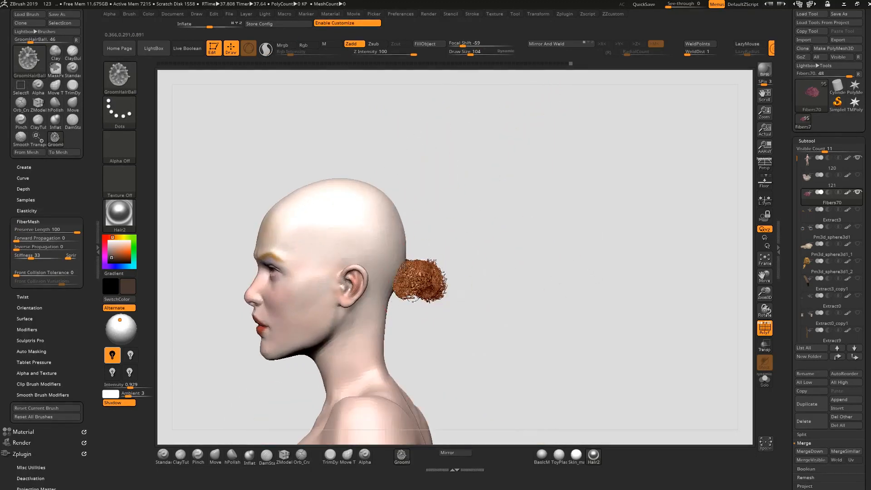
left_click(502, 268, "ctrl+shift")
Isolate the olive polygroup on top of the head, roll it into a ball and show all fibers again
left_click_drag(525, 272, 584, 327)
left_click(382, 229, "ctrl+shift")
mouse_move(385, 232)
left_mouse_down()
mouse_move(370, 239)
mouse_move(387, 238)
mouse_move(373, 237)
left_mouse_up()
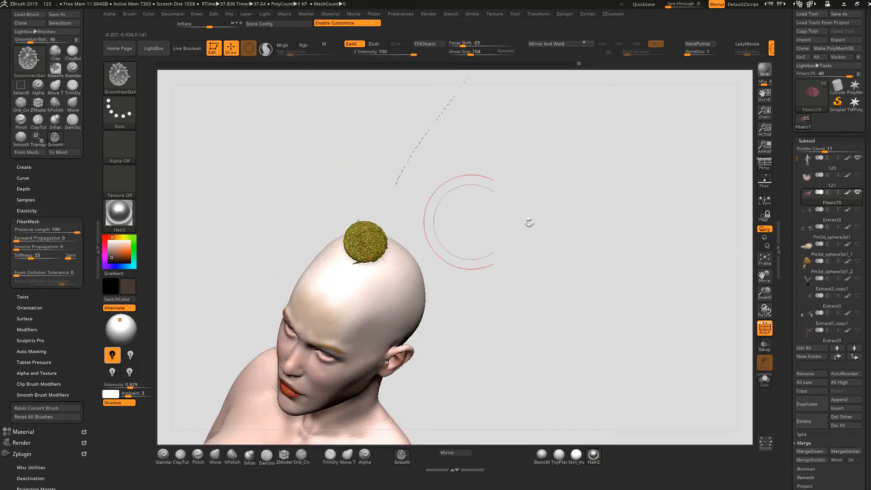
left_click_drag(482, 222, 525, 184, "shift")
left_click(529, 200, "ctrl+shift")
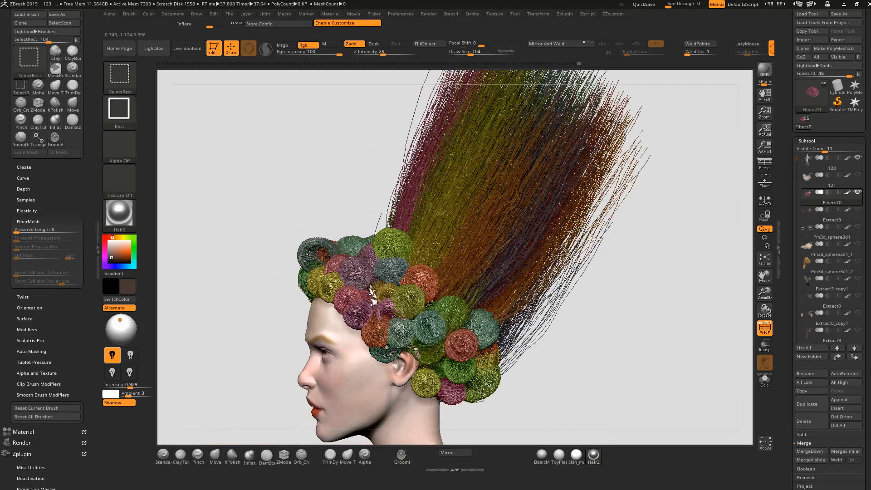
Isolate a loose fiber polygroup above the rolled curls, roll it into a ball with GroomHairBall and show all fibers again
right_click_drag(619, 245, 615, 253, "ctrl")
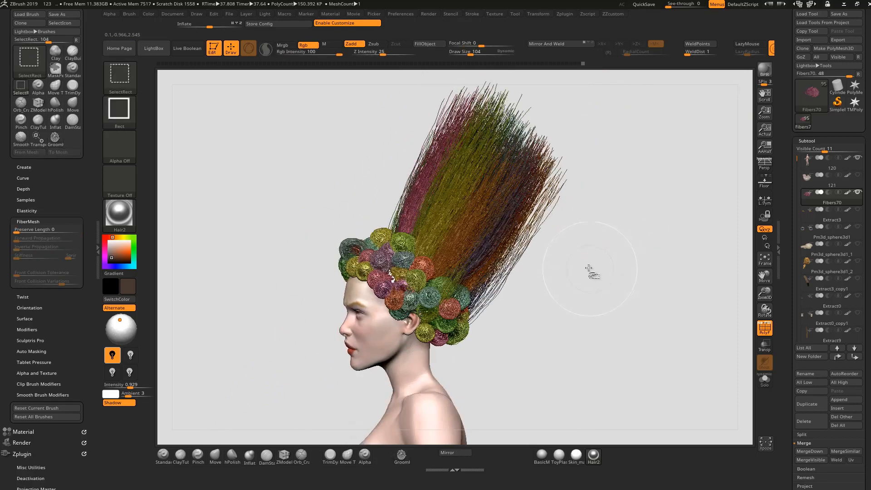
mouse_move(573, 225)
left_mouse_down()
mouse_move(638, 244)
mouse_move(613, 239)
left_mouse_up()
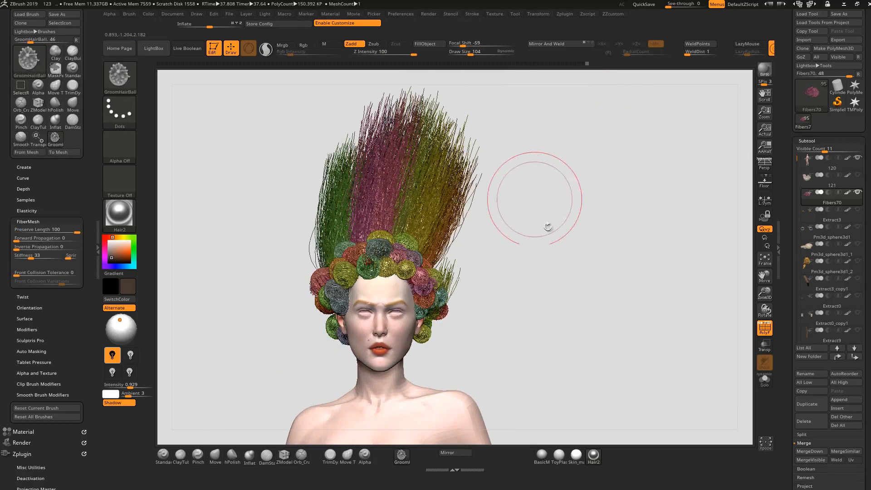
right_click_drag(527, 213, 508, 234, "ctrl")
mouse_move(563, 223)
left_mouse_down()
mouse_move(502, 259)
mouse_move(436, 248)
mouse_move(443, 243)
left_mouse_up()
left_click(418, 245, "ctrl+shift")
left_click_drag(500, 248, 418, 252)
left_click_drag(415, 252, 420, 256)
left_click(537, 241, "ctrl+shift")
Isolate the dark purple and the yellow polygroups near the crown in turn, rolling each into a ball and restoring full visibility
left_click(452, 254, "ctrl+shift")
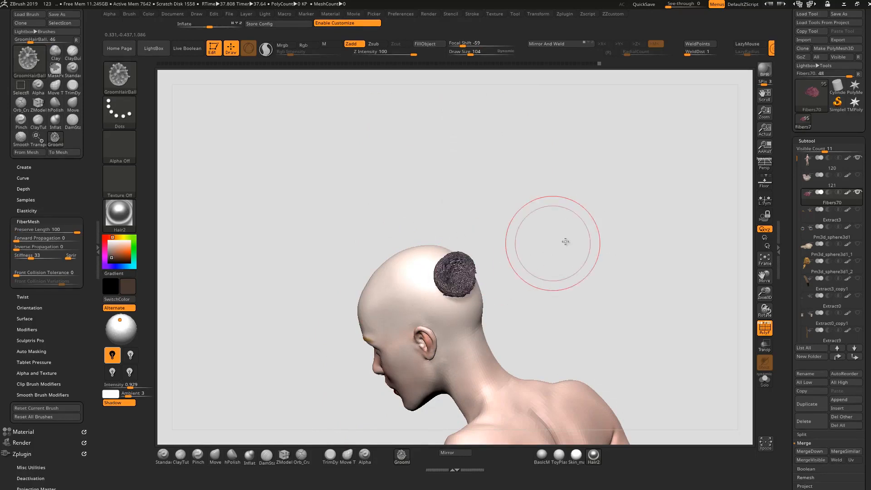
left_click_drag(554, 243, 546, 257)
left_click(547, 257, "ctrl+shift")
left_click(444, 275, "ctrl+shift")
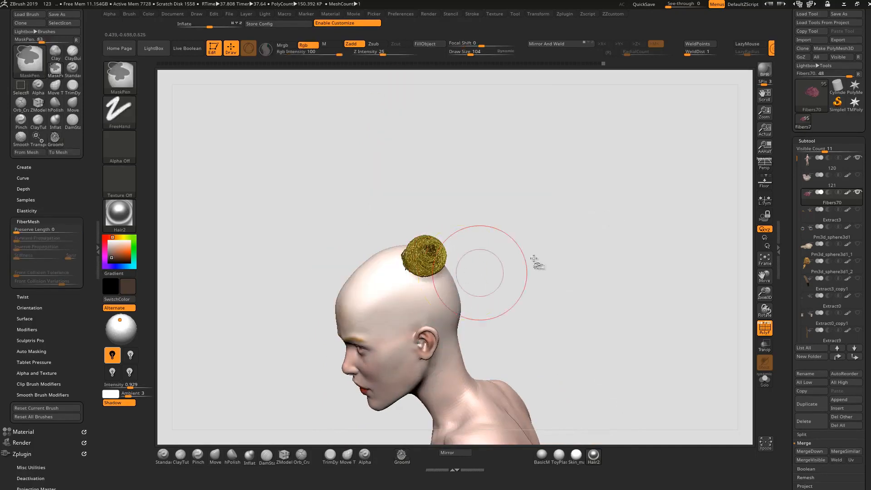
left_click(549, 265, "ctrl+shift")
Isolate the orange-brown polygroup on the side of the crown, roll it into a ball and show all fibers again
left_click(460, 269, "ctrl+shift")
left_click_drag(454, 260, 449, 275)
left_click_drag(501, 260, 526, 255)
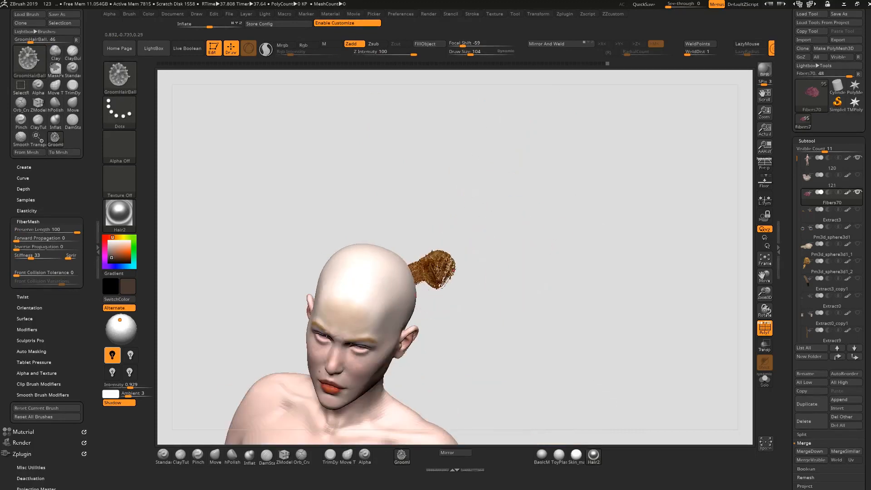
left_click(503, 270, "ctrl+shift")
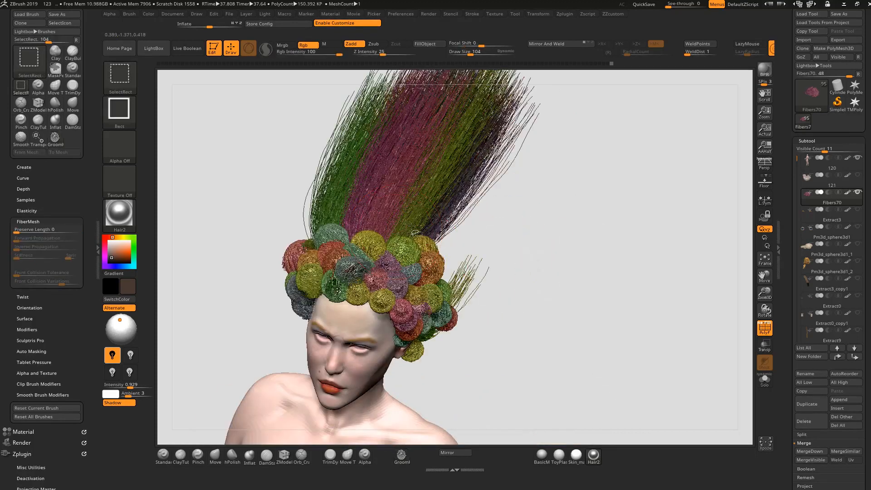
Isolate the green polygroup on top of the head, roll it into a compact ball and restore full visibility
left_click(361, 216, "ctrl+shift")
left_click_drag(399, 245, 393, 234)
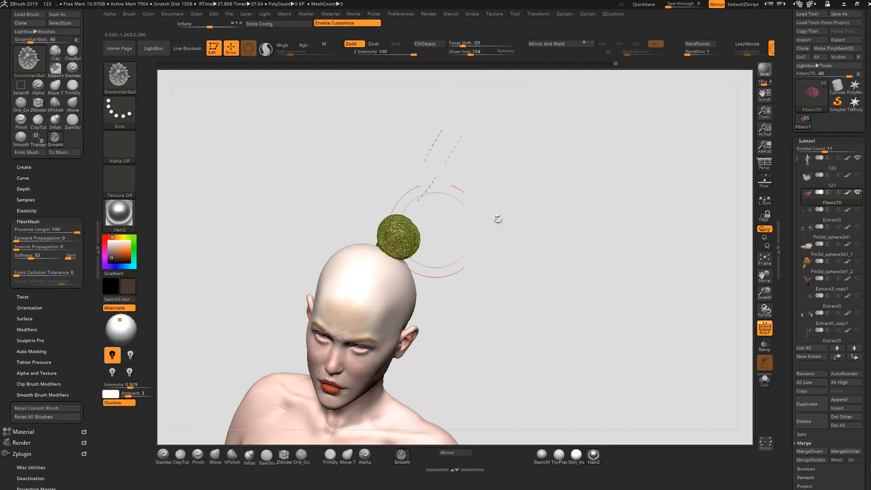
left_click_drag(451, 227, 414, 217)
left_click(515, 229, "ctrl+shift")
Isolate the grey-purple polygroup at the lower back of the head, roll it into a ball and show all fibers again
left_click_drag(530, 278, 488, 283)
left_click(468, 289, "ctrl+shift")
left_click_drag(543, 284, 499, 290)
mouse_move(510, 328)
left_mouse_down()
mouse_move(522, 308)
mouse_move(542, 318)
mouse_move(527, 325)
left_mouse_up()
left_click_drag(669, 261, 713, 267)
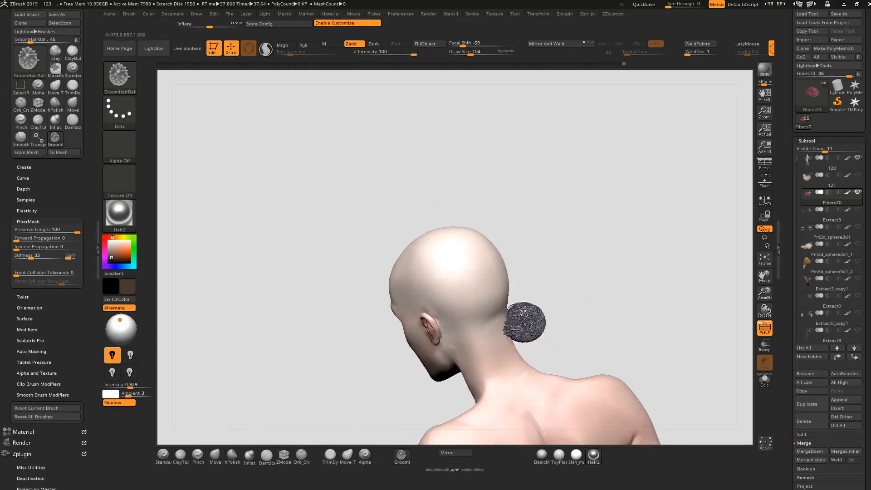
left_click(593, 282, "ctrl+shift")
Roll the orange-brown polygroup at the back of the head and a nearby loose one into balls, isolating each and restoring full visibility
left_click(502, 274, "ctrl+shift")
left_click_drag(502, 273, 500, 275)
left_click_drag(613, 234, 541, 265)
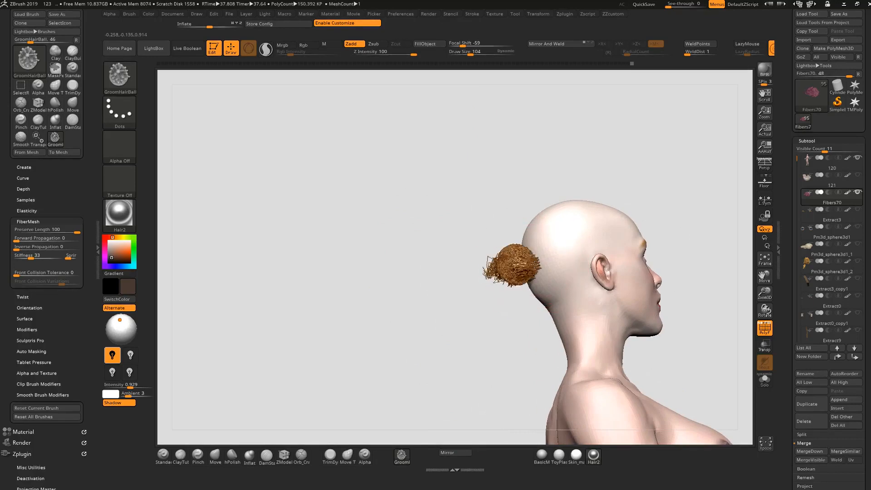
left_click(431, 259, "ctrl+shift")
left_click(549, 234, "ctrl+shift")
left_click_drag(561, 235, 556, 238)
left_click(434, 303, "ctrl+shift")
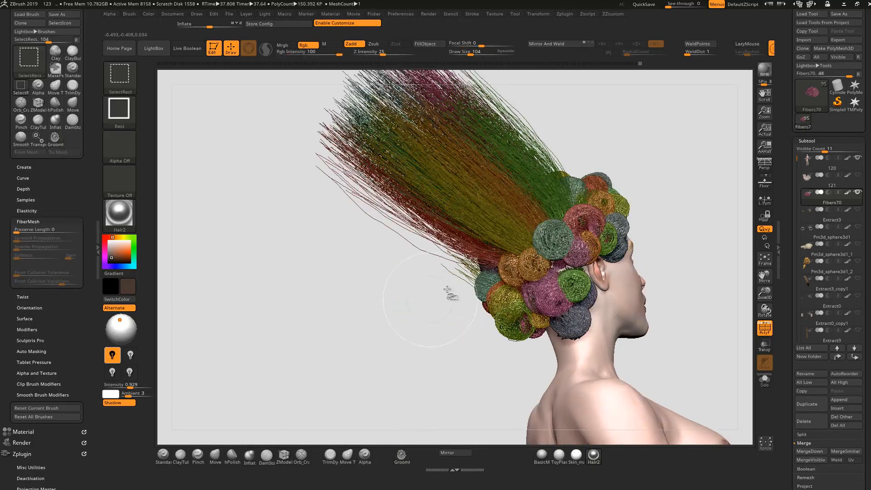
Isolate the olive and the golden-brown polygroups at the upper back of the head in turn, rolling each into a ball
left_click(508, 241, "ctrl+shift")
left_click_drag(545, 245, 541, 242)
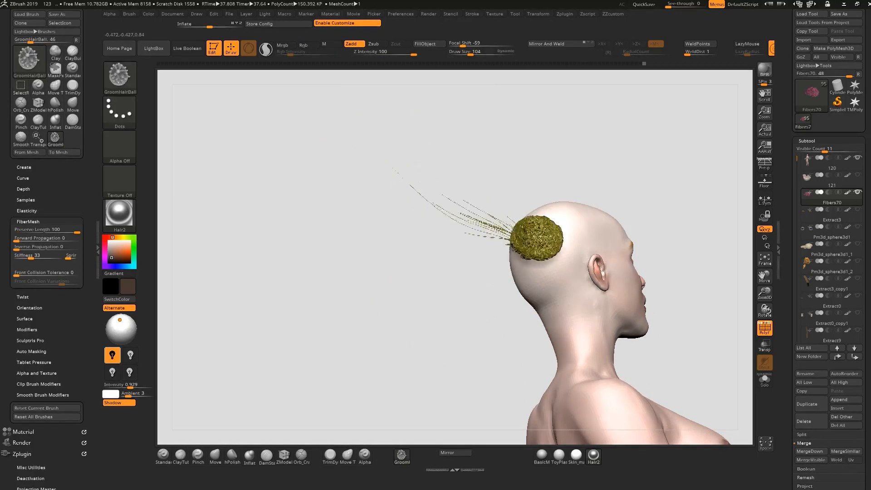
left_click(426, 309, "ctrl+shift")
left_click(522, 213, "ctrl+shift")
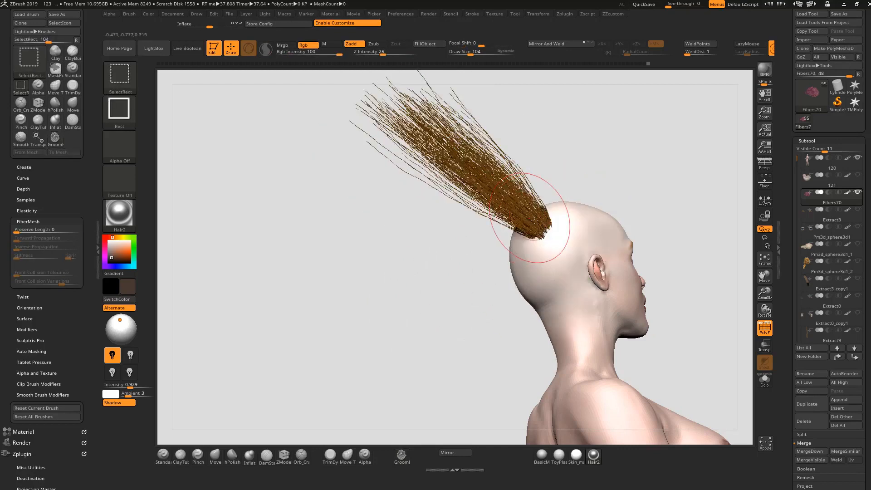
left_click_drag(532, 227, 529, 232)
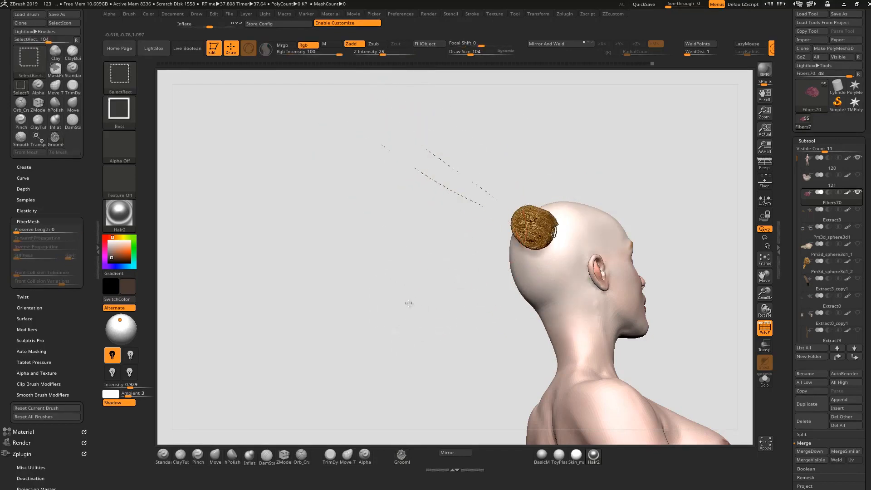
left_click(411, 301, "ctrl+shift")
Isolate the dark green polygroup at the back of the crown, roll it into a ball and show all fibers again
left_click_drag(457, 301, 531, 291)
left_click(505, 231, "ctrl+shift")
left_click_drag(505, 231, 500, 235)
left_click_drag(595, 213, 480, 245)
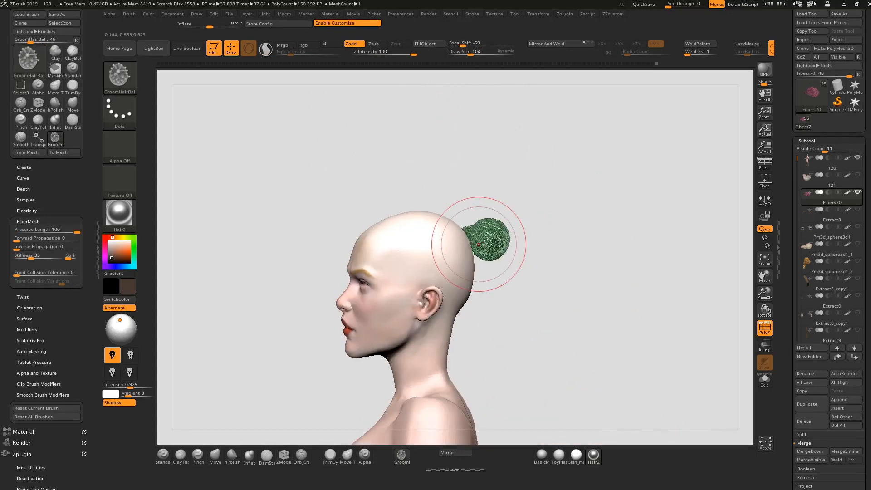
left_click(582, 223, "ctrl+shift")
Isolate the rust-red polygroup at the back of the head, roll it up from several angles and restore full visibility
left_click_drag(611, 221, 661, 223)
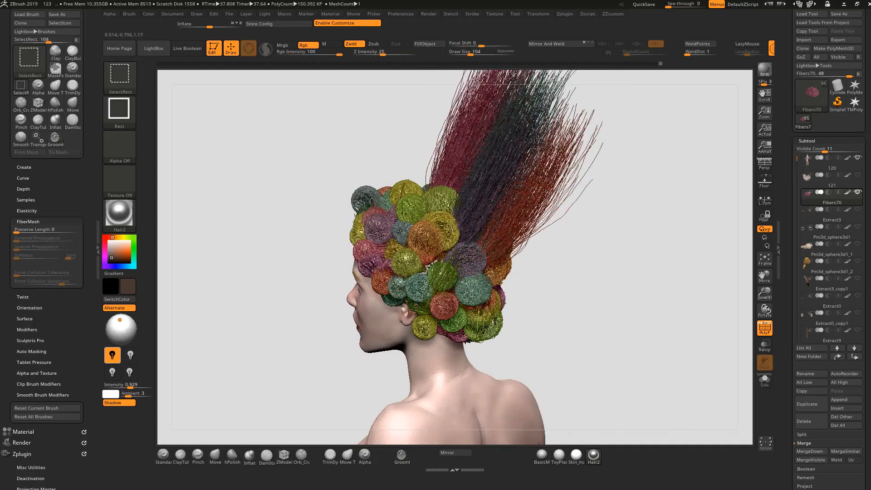
left_click(497, 254, "ctrl+shift")
left_click_drag(497, 254, 462, 251)
left_click_drag(585, 265, 496, 254)
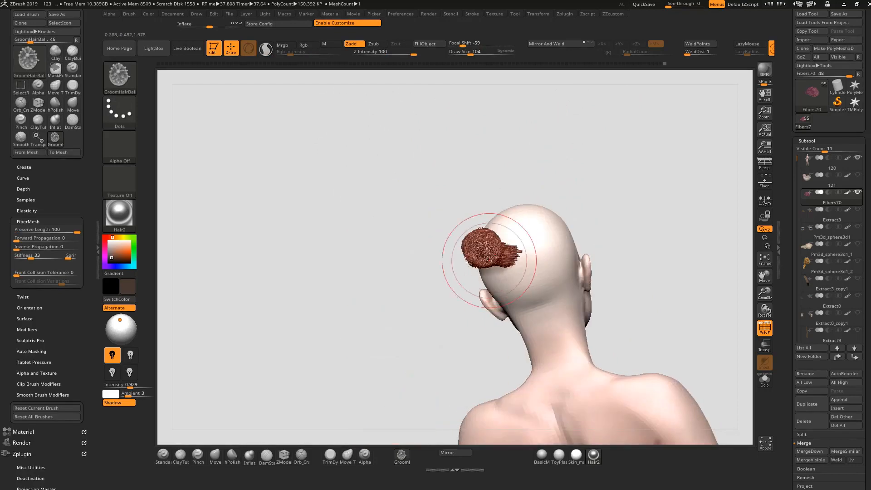
left_click_drag(593, 196, 529, 255)
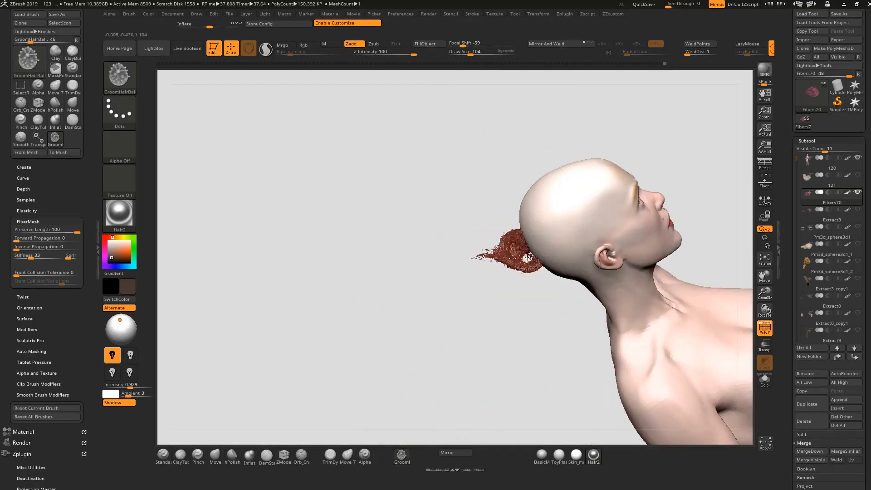
left_click_drag(448, 288, 593, 218)
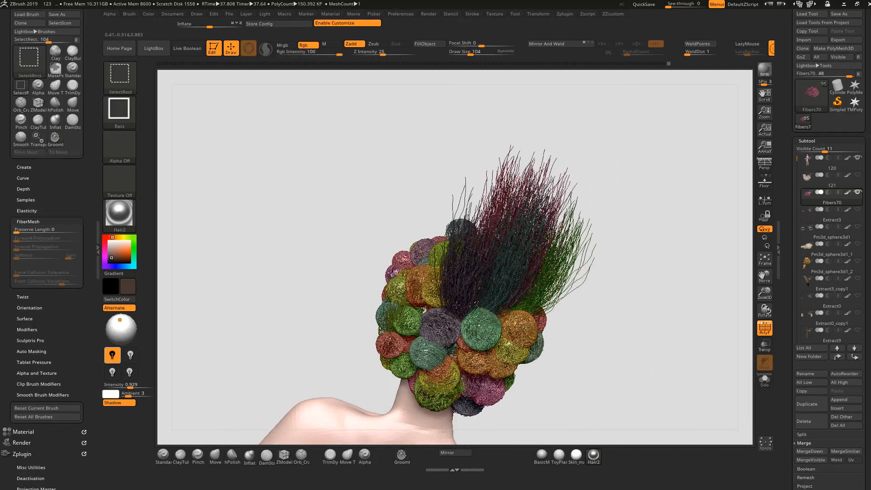
Isolate the dark purple polygroup at the back of the head, roll it into a ball from both sides and show all fibers
left_click(464, 292, "ctrl+shift")
left_click_drag(468, 301, 452, 300)
left_click_drag(579, 267, 479, 303)
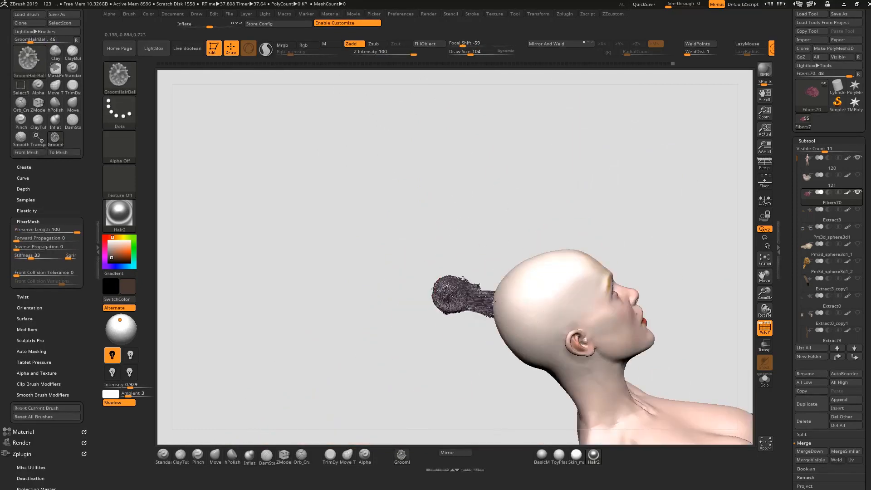
left_click_drag(402, 339, 593, 236)
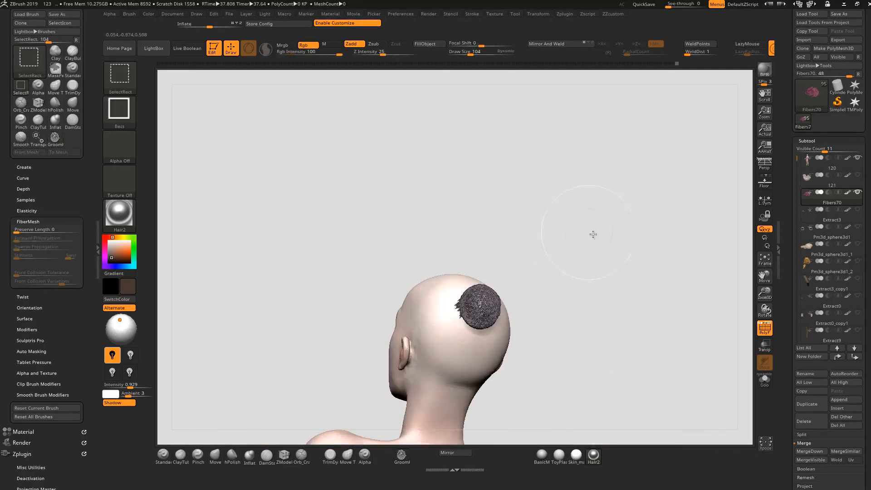
left_click(595, 236, "ctrl+shift")
Isolate the dark teal polygroup at the back of the head, roll it into a ball and restore full visibility
left_click_drag(623, 264, 501, 304)
left_click(501, 304, "ctrl+shift")
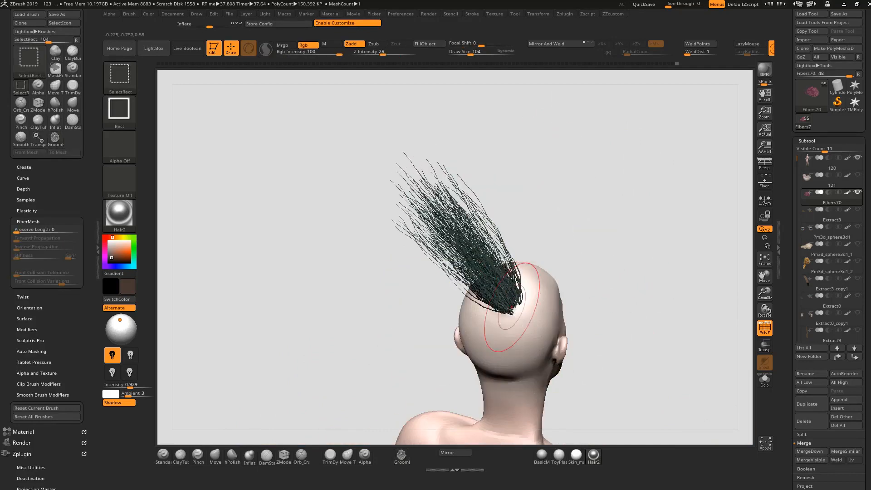
mouse_move(633, 263)
left_mouse_down()
mouse_move(527, 298)
mouse_move(555, 302)
left_mouse_up()
left_click(457, 320, "ctrl+shift")
Isolate the bright green and the magenta polygroups beside the crown in turn, rolling each into a ball and showing all fibers again
left_click(513, 286, "ctrl+shift")
left_click_drag(408, 350, 453, 313)
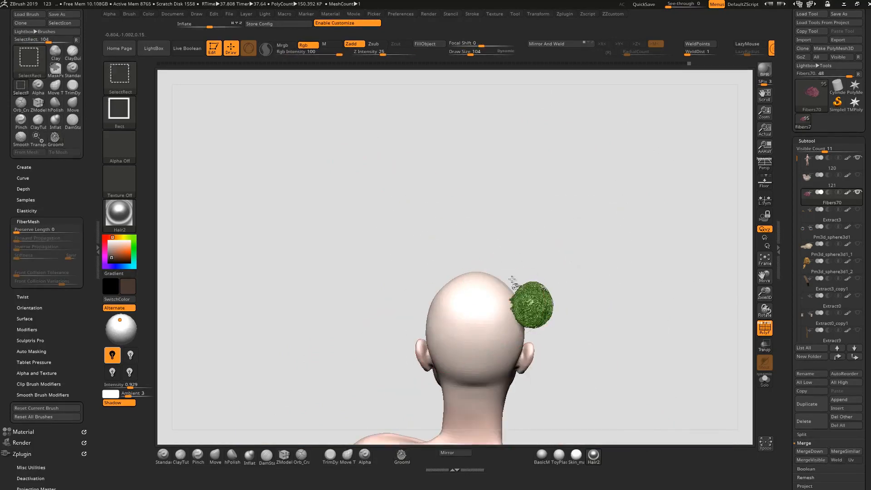
left_click(533, 274, "ctrl+shift")
left_click(513, 279, "ctrl+shift")
left_click_drag(515, 279, 512, 298)
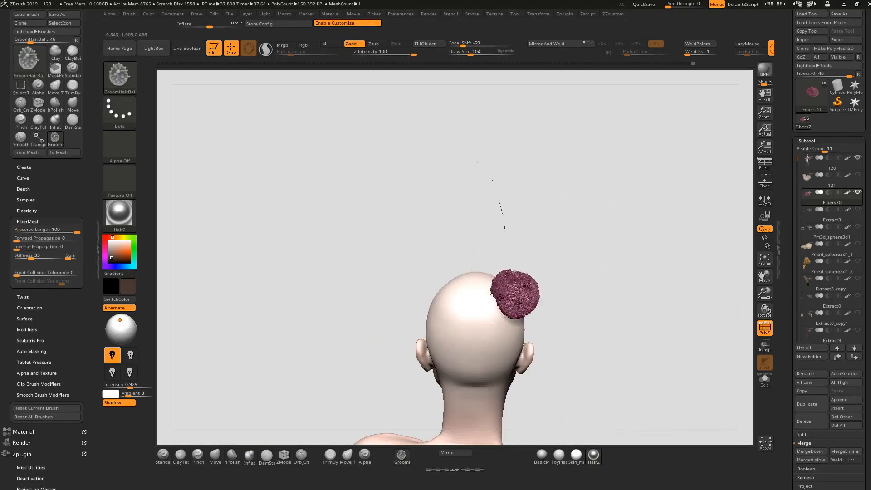
left_click(576, 265, "ctrl+shift")
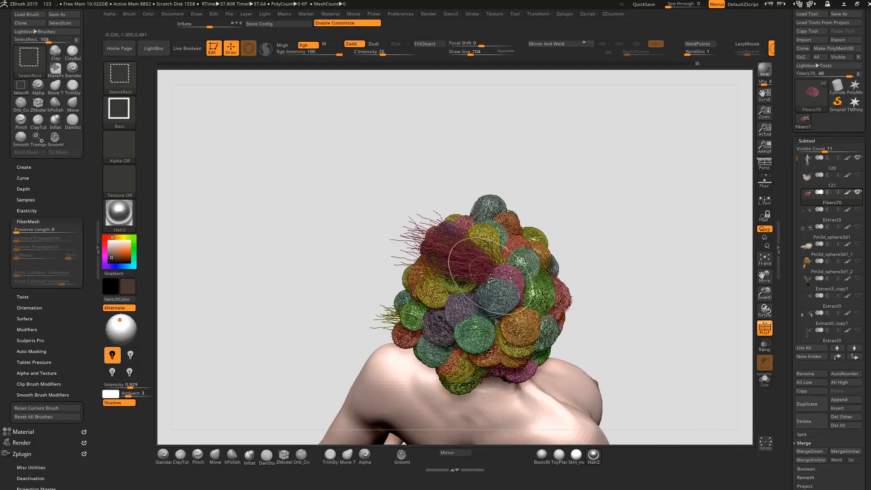
Isolate the crimson tuft on the crown, roll it into a ball and restore full visibility
left_click(484, 274, "ctrl+shift")
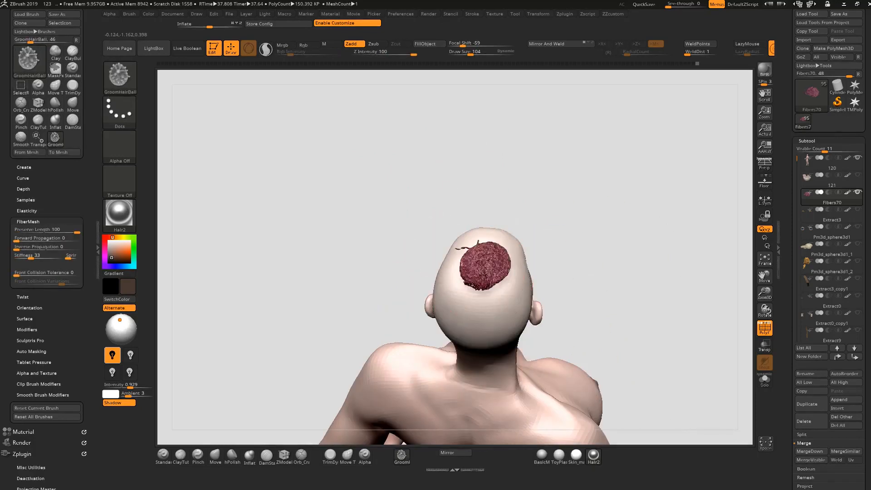
mouse_move(578, 231)
left_mouse_down()
mouse_move(599, 212)
mouse_move(581, 195)
mouse_move(504, 237)
mouse_move(495, 207)
mouse_move(505, 177)
mouse_move(558, 192)
mouse_move(565, 235)
mouse_move(535, 313)
mouse_move(463, 343)
left_mouse_up()
left_click(541, 257, "ctrl+shift")
Roll one more isolated polygroup into a ball, show all the hair and turn off the PolyFrame display
left_click(535, 313, "ctrl+shift")
mouse_move(605, 281)
left_mouse_down()
mouse_move(573, 315)
mouse_move(553, 312)
mouse_move(591, 304)
mouse_move(596, 296)
left_mouse_up()
left_click(572, 306, "ctrl+shift")
left_click_drag(633, 309, 731, 319)
left_click(758, 327)
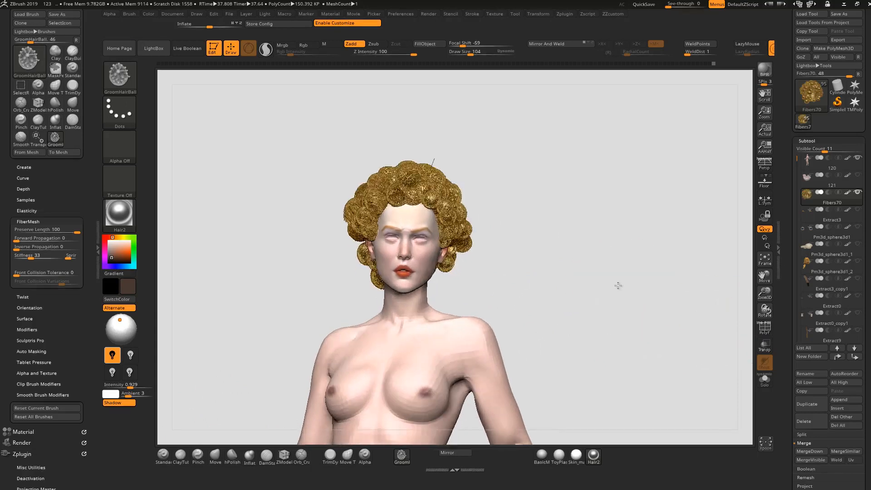
Make the Pm3d_sphere3d1 and Pm3d_sphere3d1_1 subtools visible and render a BPR preview of the head
left_click_drag(619, 289, 710, 262)
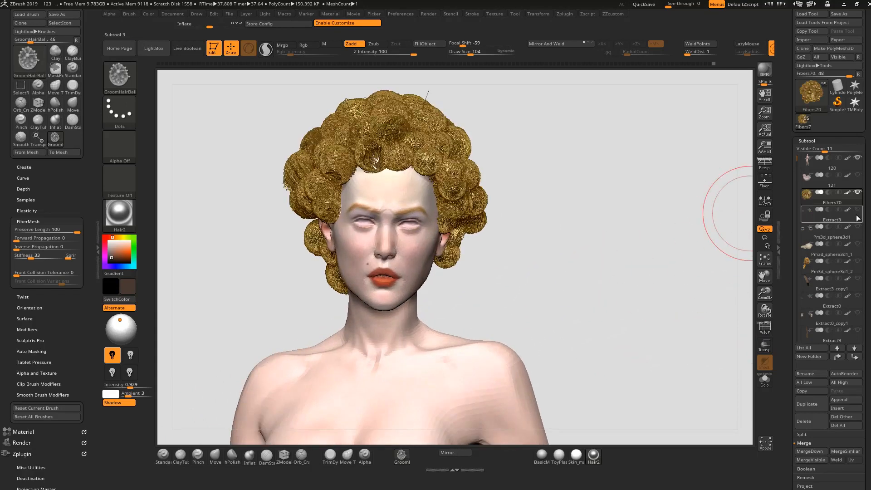
mouse_move(855, 229)
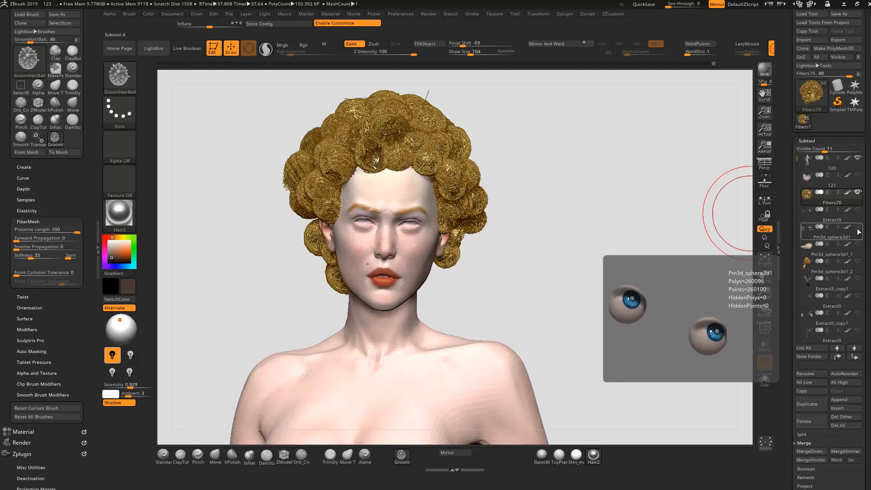
left_click(858, 227)
left_click_drag(686, 261, 678, 261)
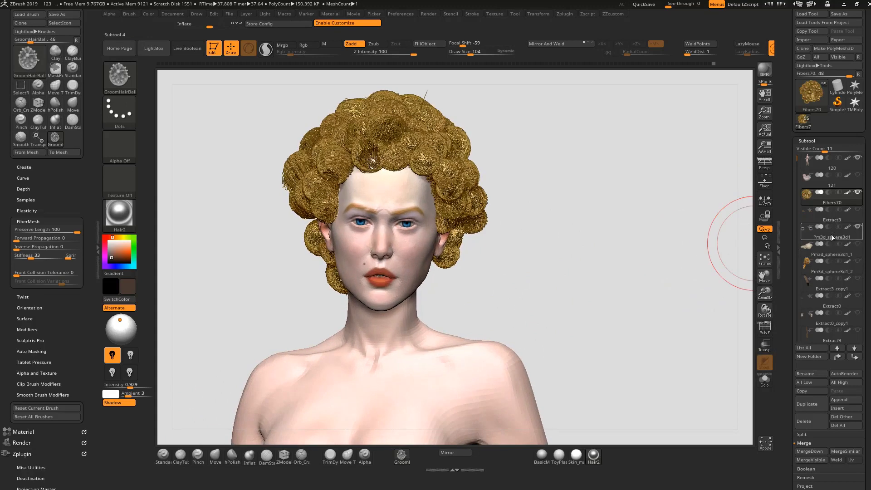
mouse_move(822, 248)
left_click(857, 245)
key("shift")
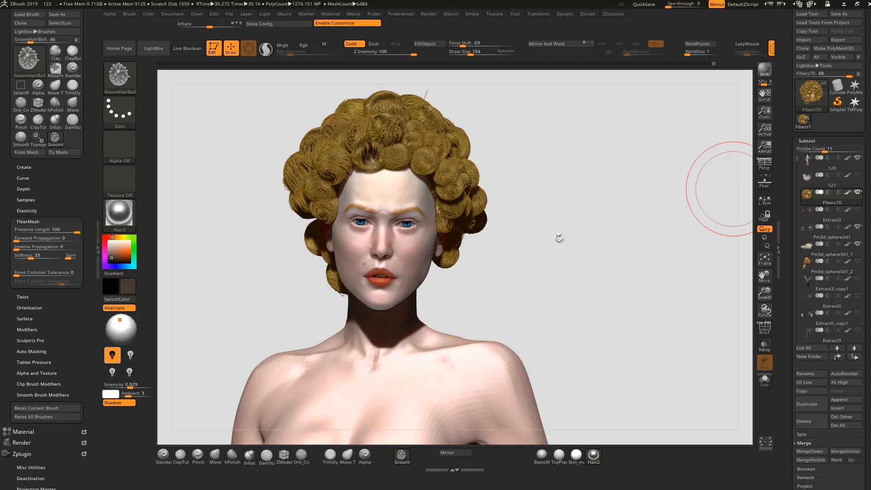
Examine the curled hairstyle from the side, in close-up and from the front for gaps and stray fibers
left_click_drag(552, 264, 536, 243)
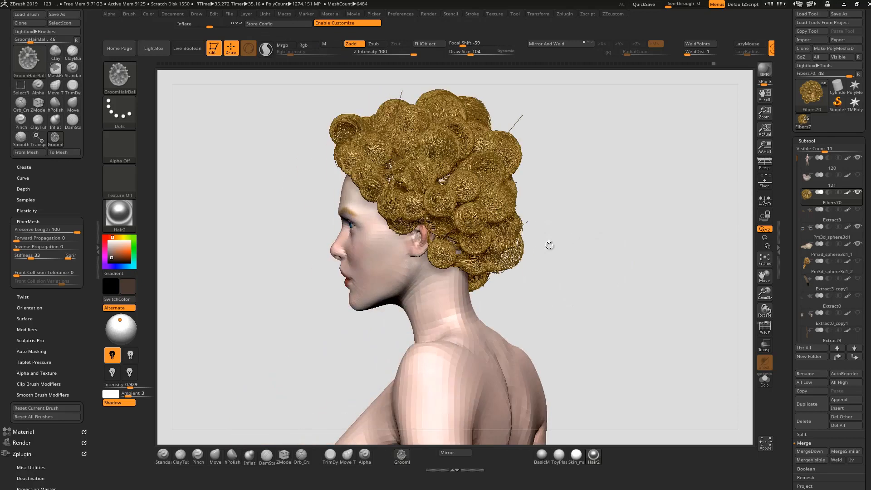
left_click_drag(615, 236, 625, 255)
scroll(625, 255, "up", 10)
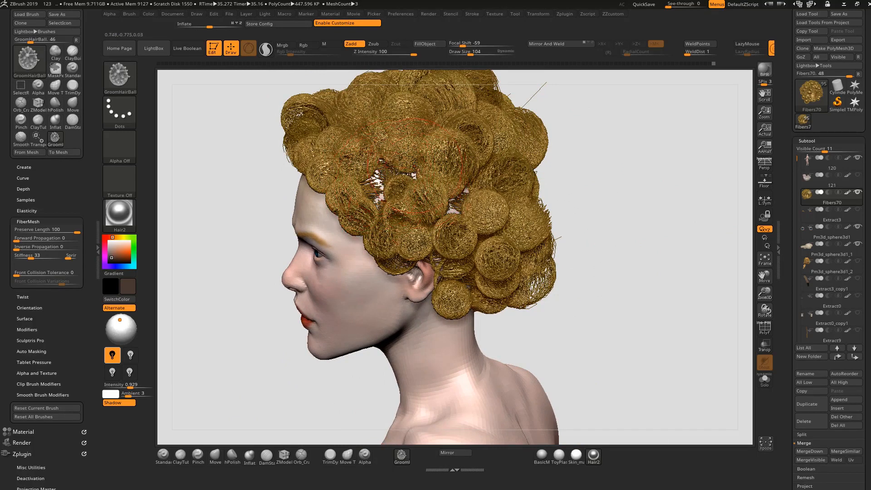
left_click_drag(579, 179, 606, 182)
mouse_move(555, 169)
left_mouse_down("alt")
mouse_move(516, 159)
mouse_move(555, 189)
left_mouse_up("alt")
mouse_move(559, 190)
left_mouse_down()
mouse_move(581, 193)
mouse_move(566, 193)
left_mouse_up()
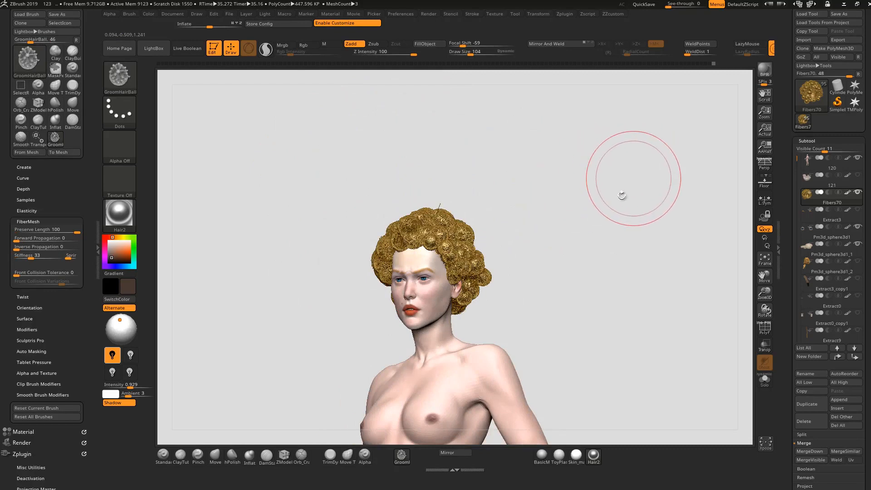
left_click_drag(620, 165, 549, 268)
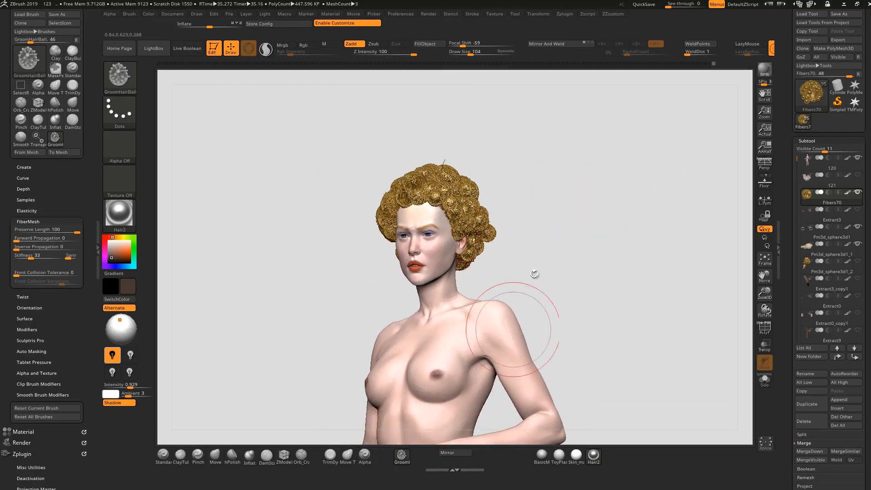
left_click_drag(522, 306, 730, 185)
mouse_move(813, 178)
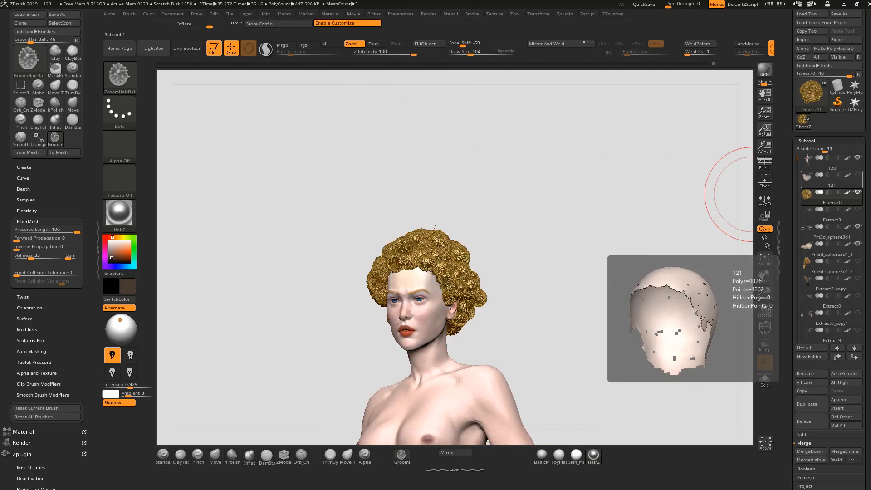